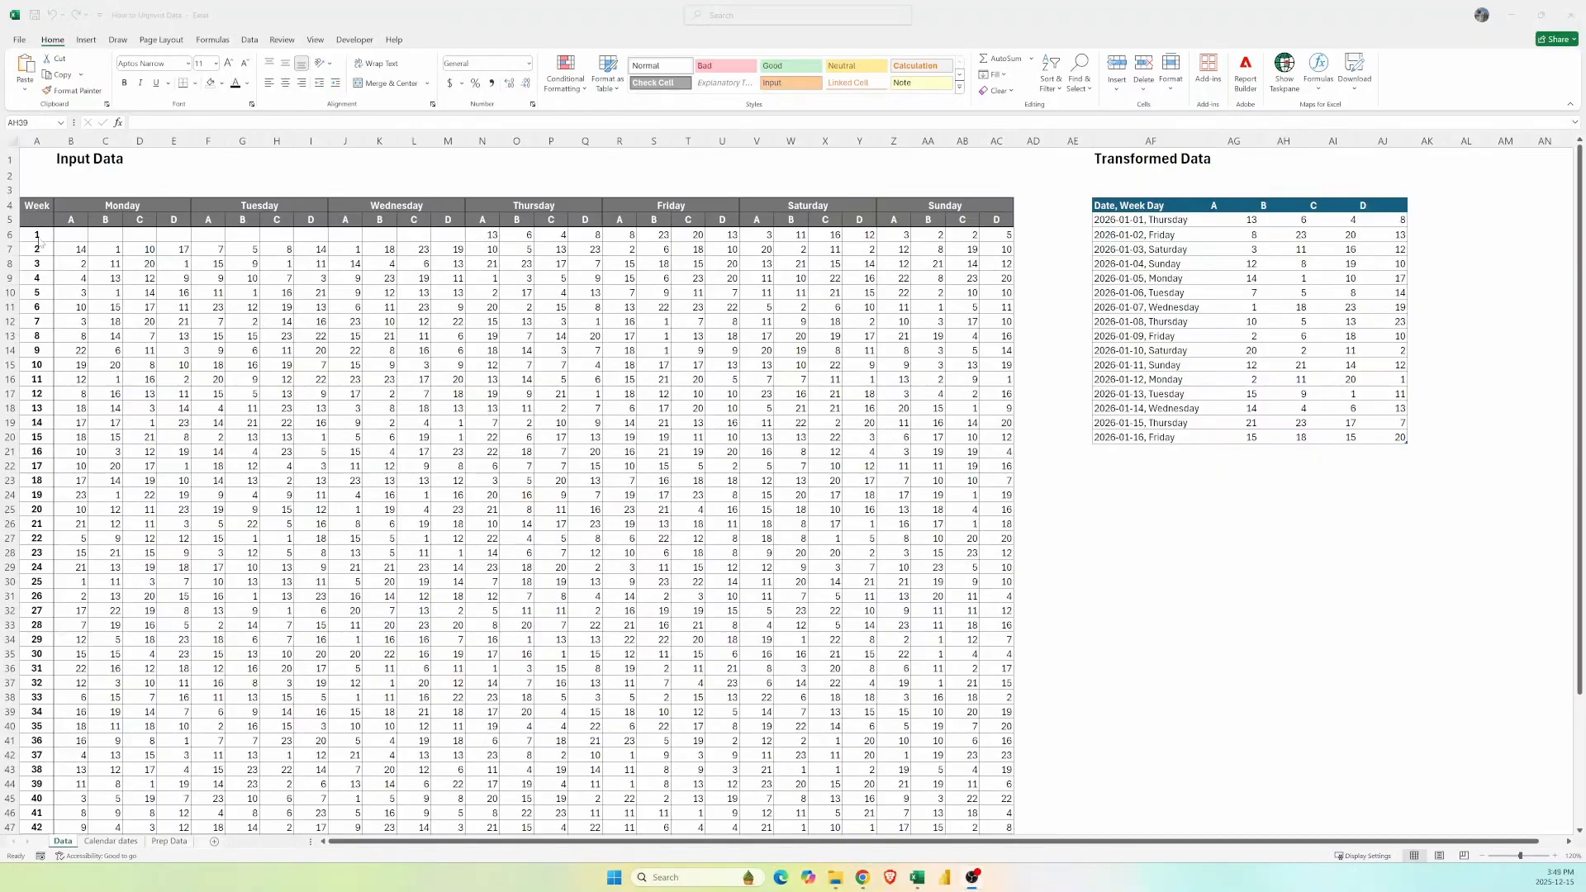
scroll(43, 242, "down", 4)
scroll(47, 309, "up", 4)
scroll(58, 296, "down", 4)
scroll(56, 302, "up", 4)
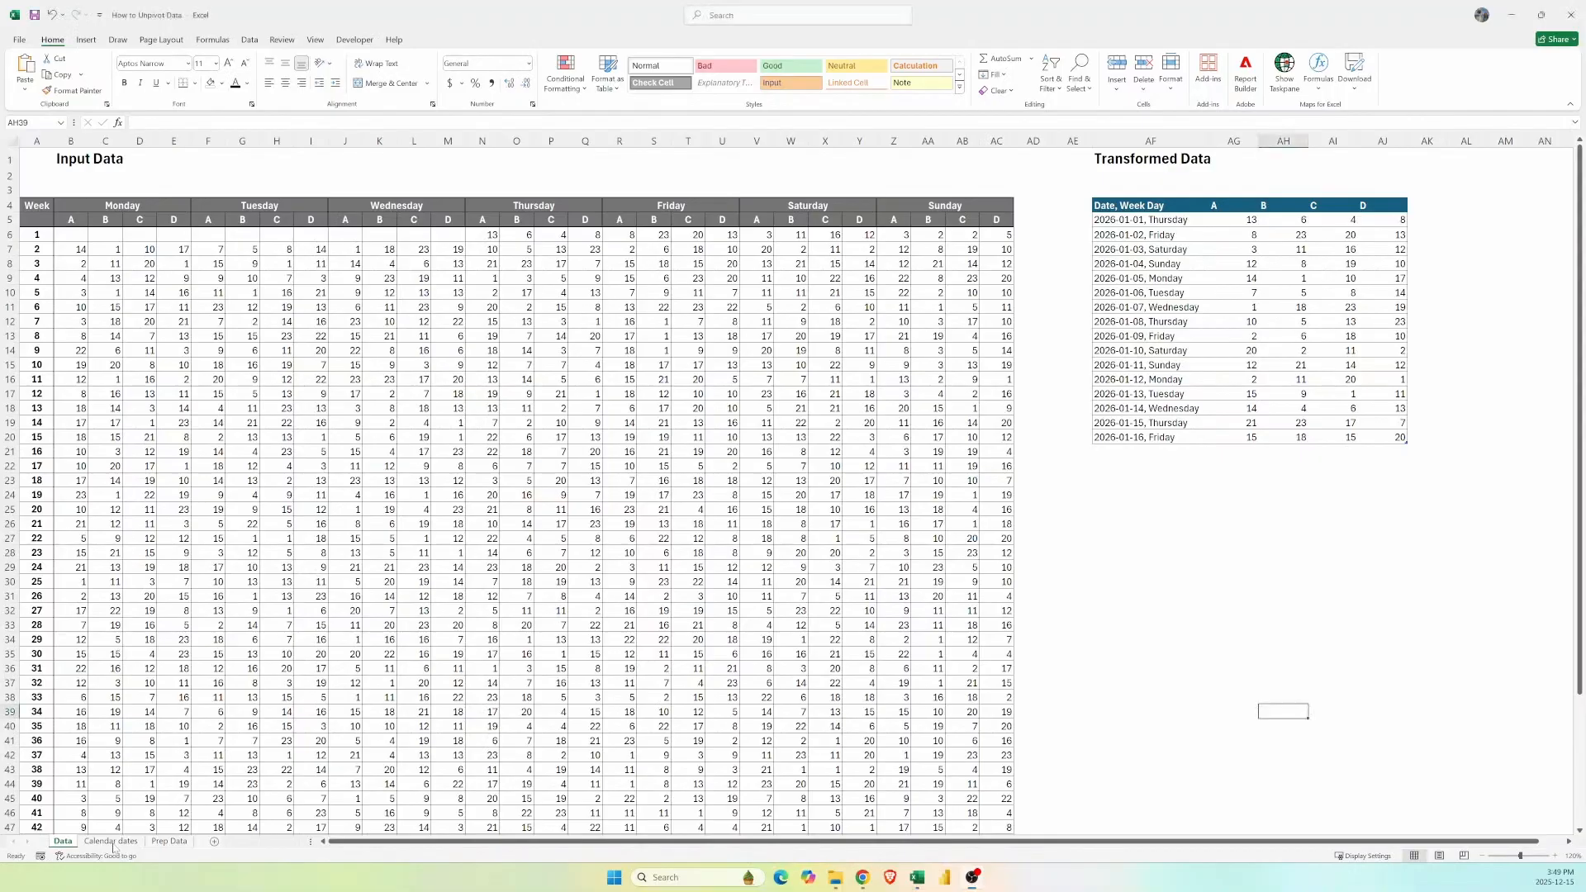
- Generate 365 sequential date serial numbers on the Calendar dates sheet by entering =SEQUENCE(365,,I2,1) in cell A2
left_click(111, 841)
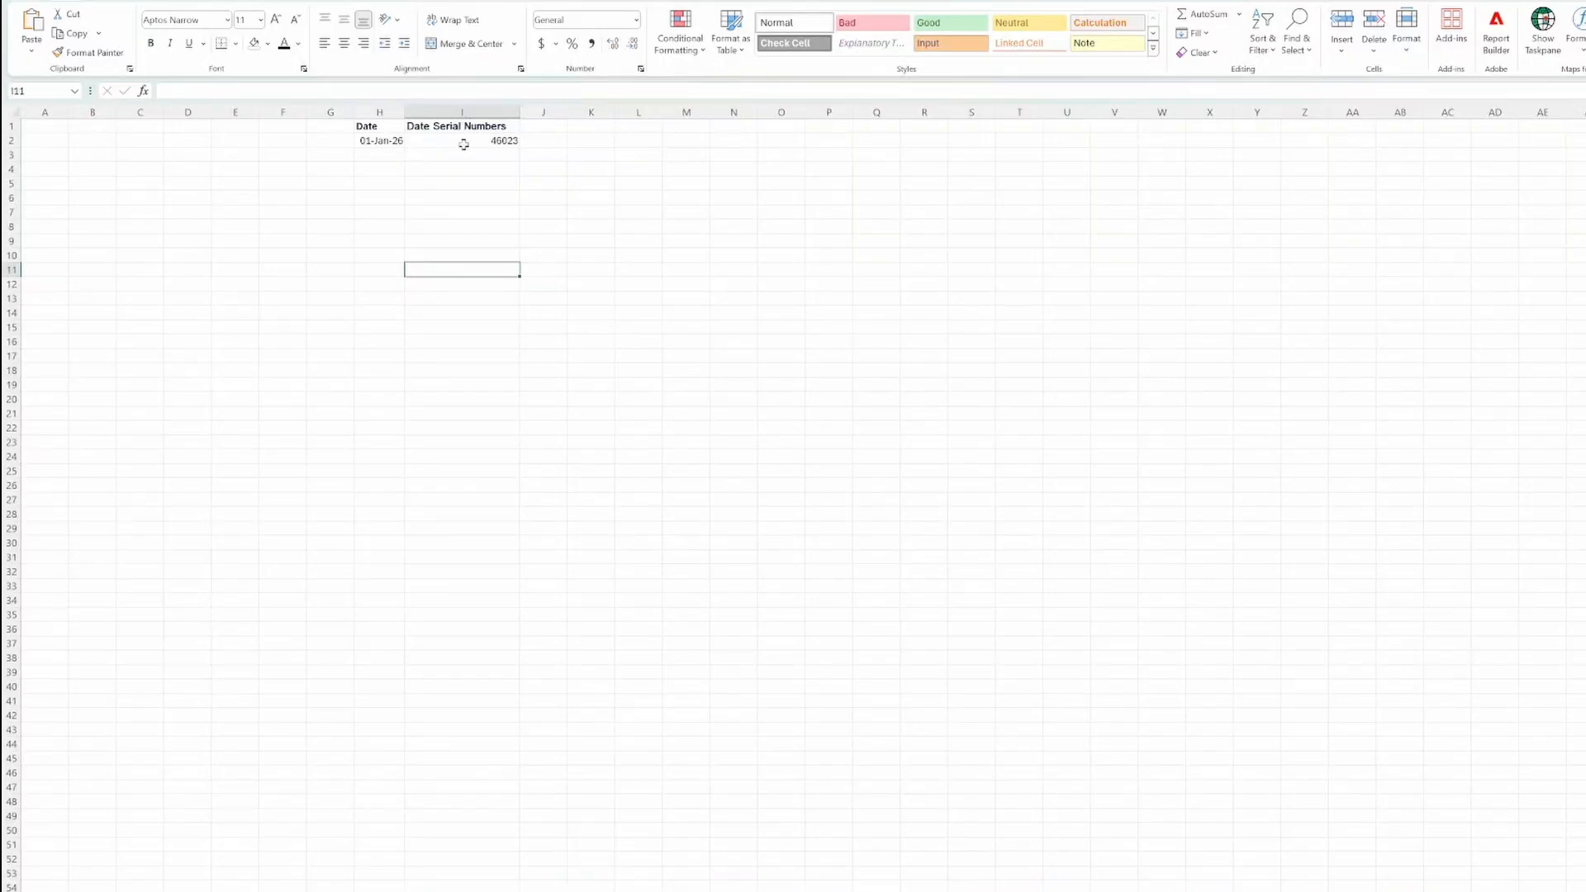
left_click(52, 151)
left_click(55, 141)
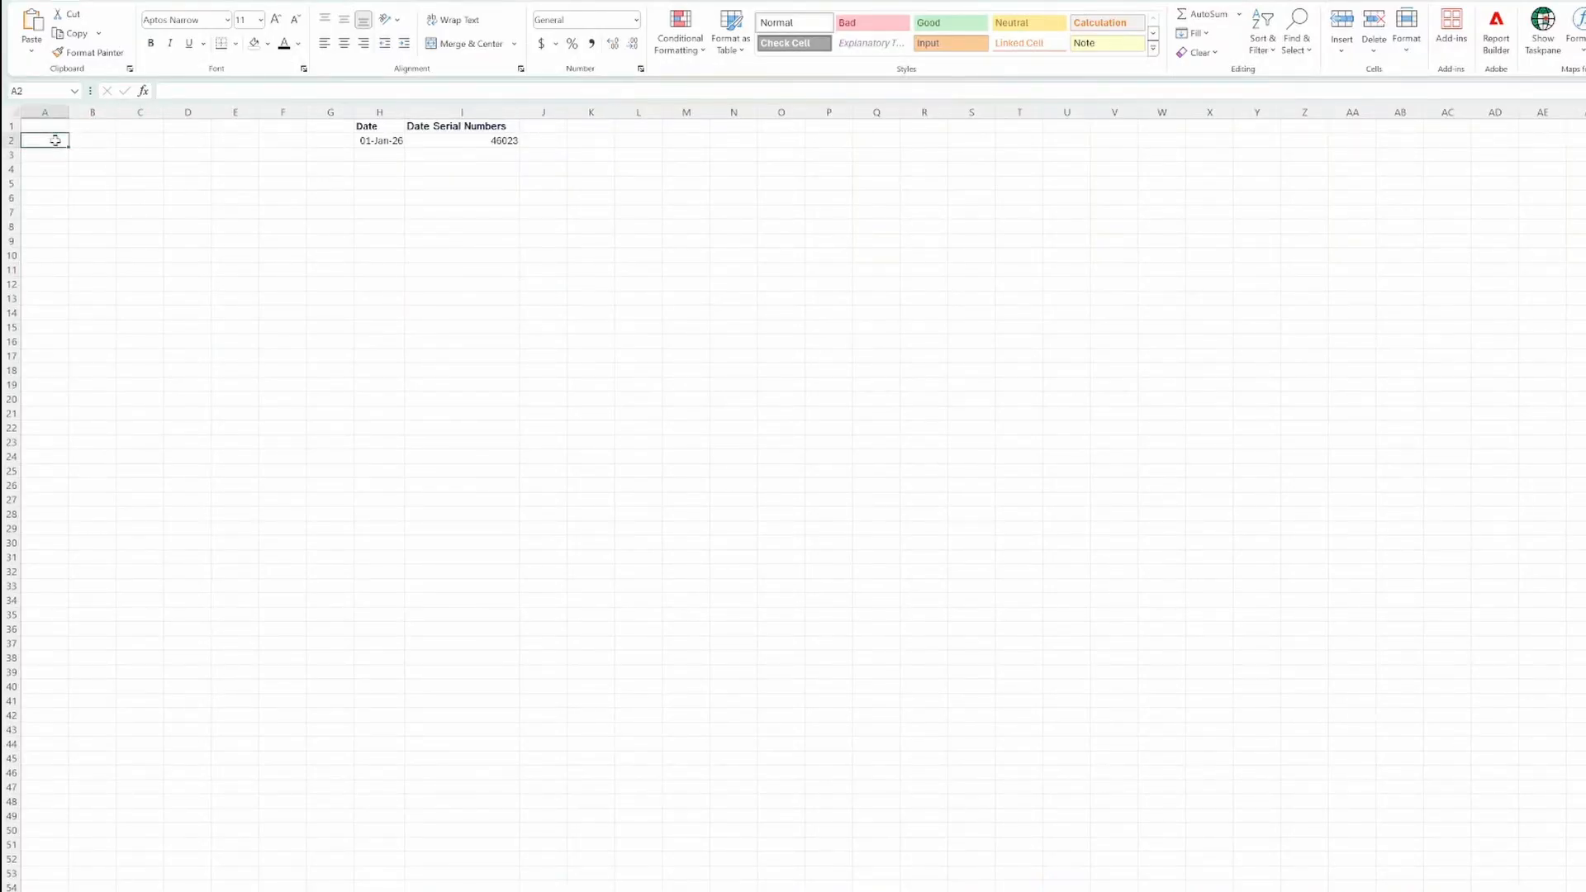
type("=SEQUENCE(")
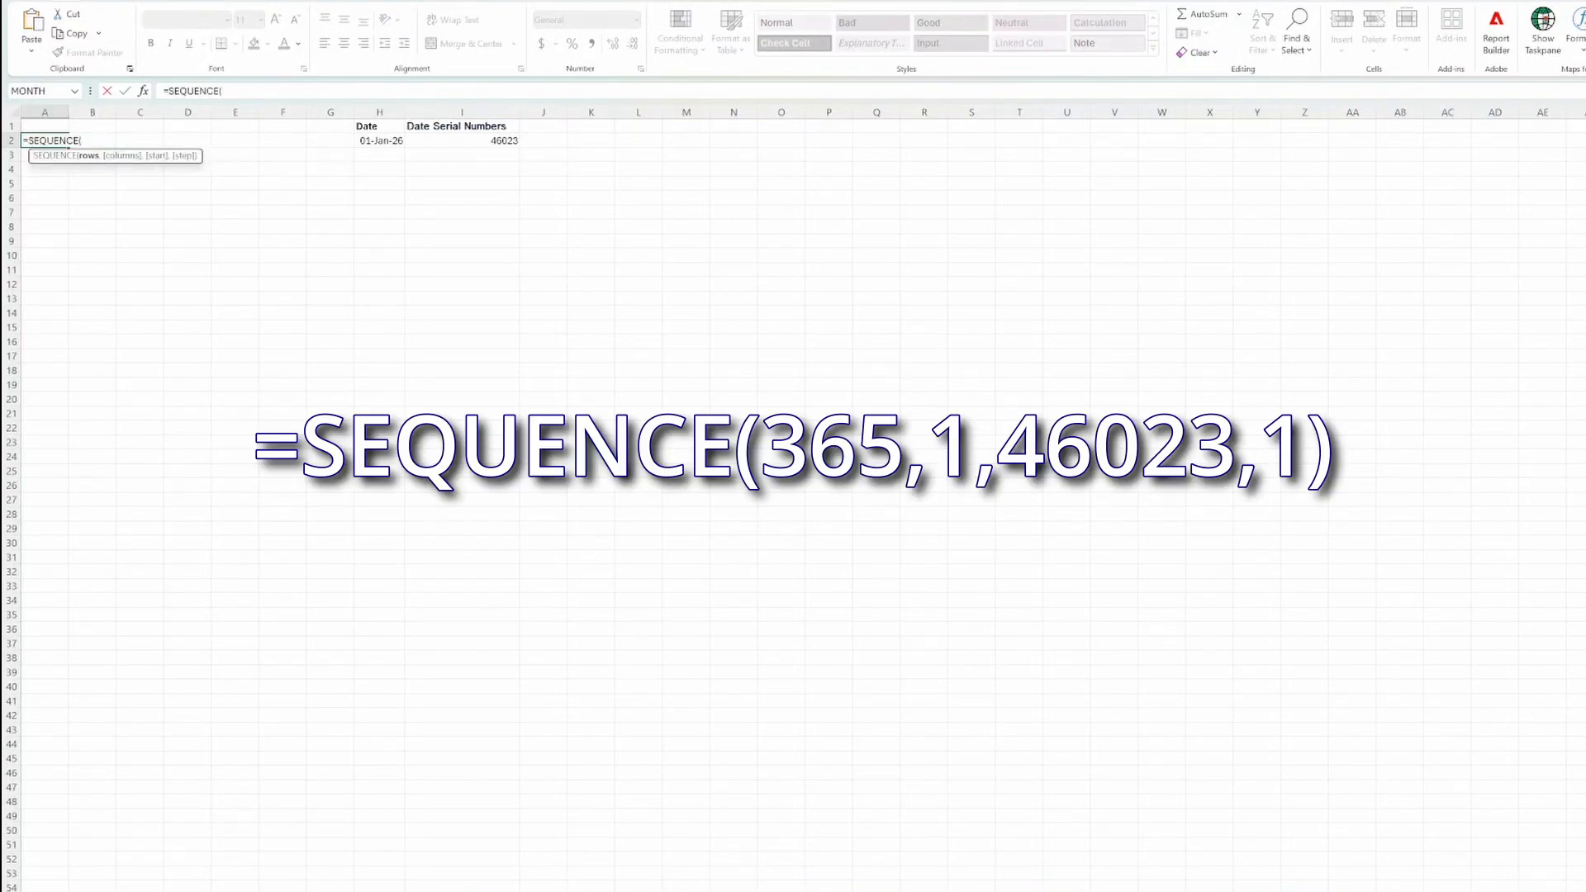
type("365,,")
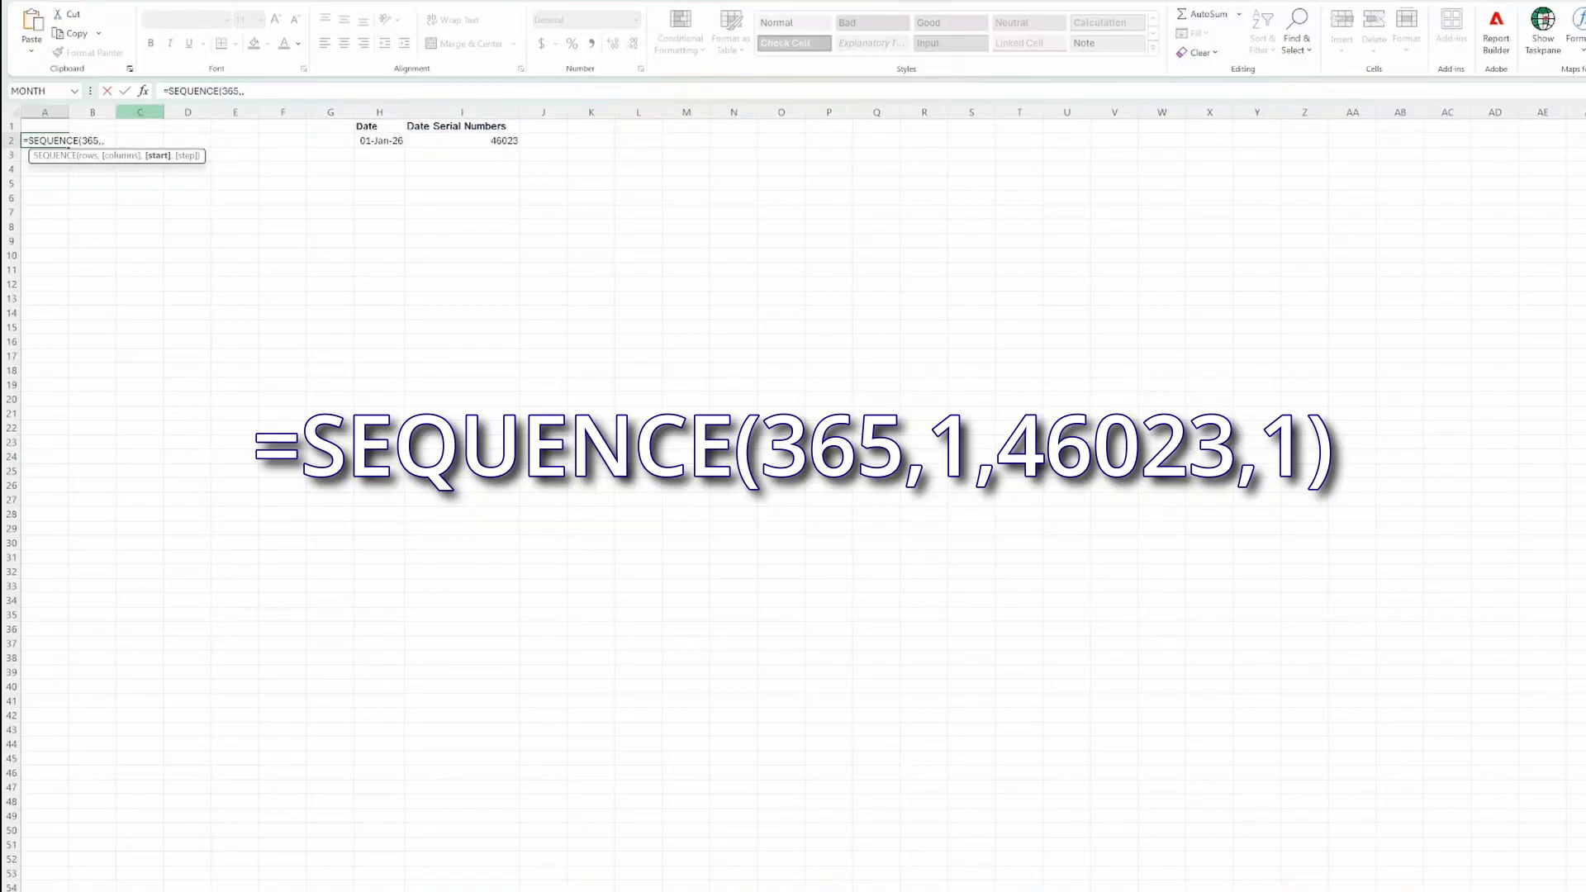
left_click(488, 142)
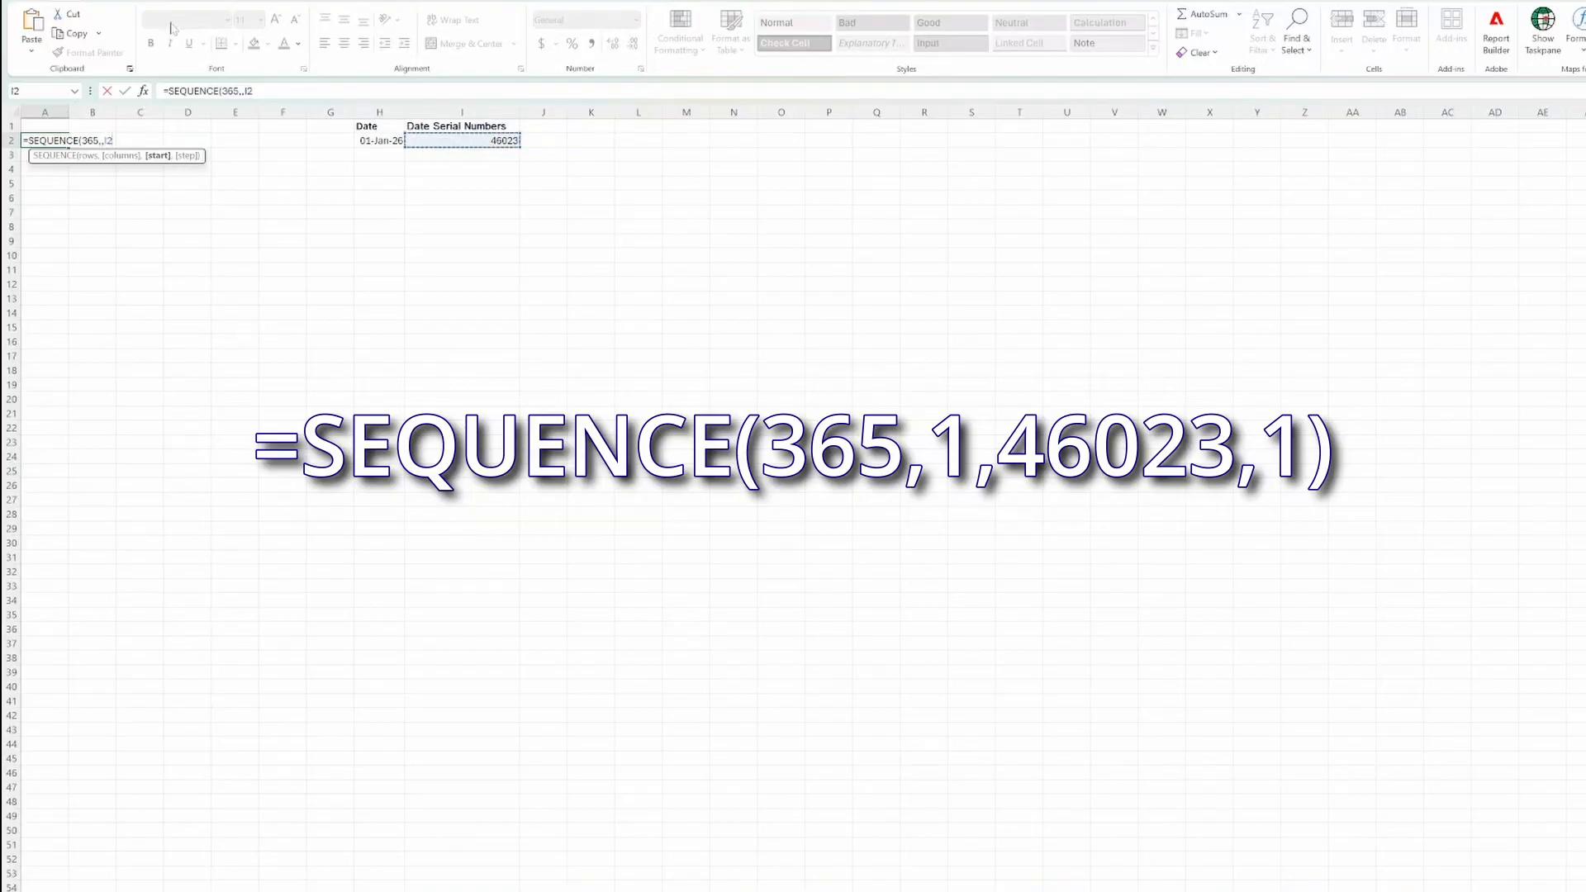
type(",1")
key("Return")
- Format column A as Short Date and widen the column
left_click(45, 113)
left_click(636, 19)
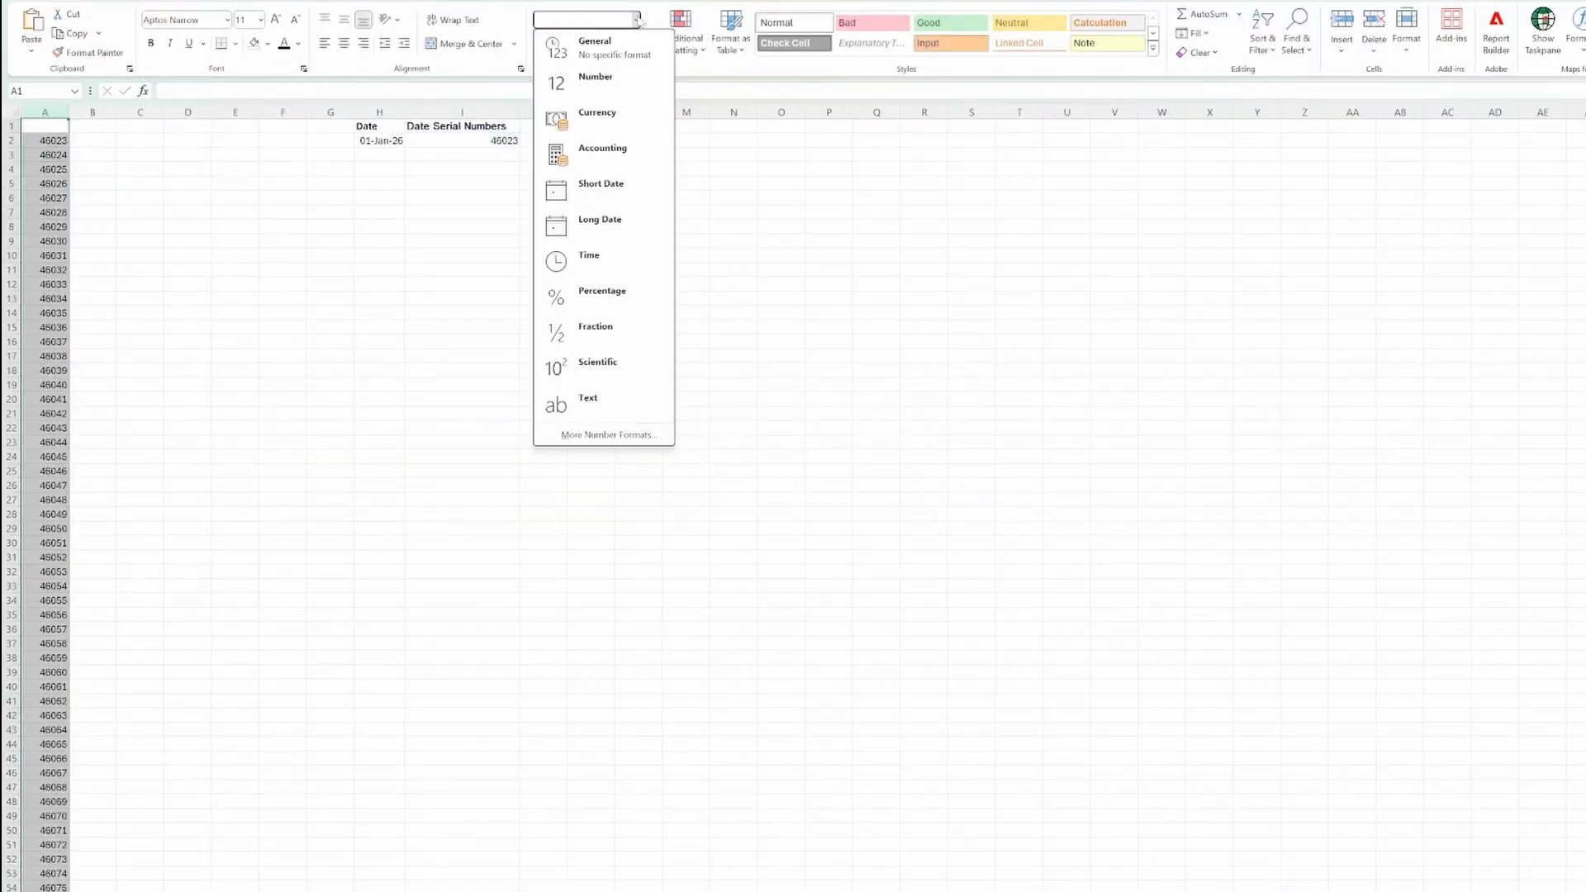
left_click(608, 186)
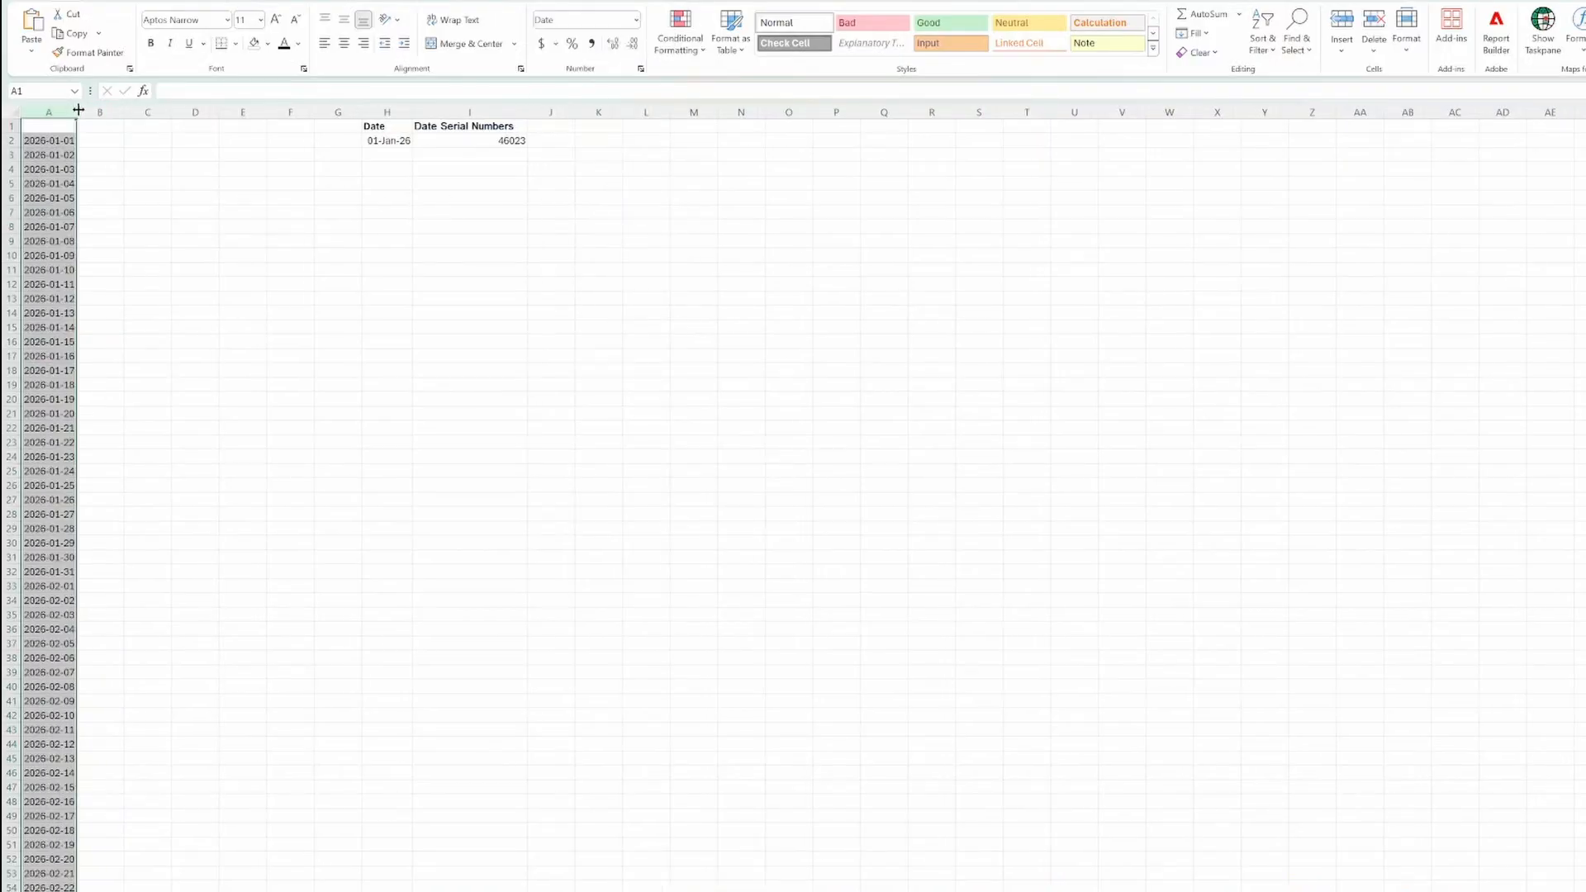
left_click_drag(77, 113, 121, 120)
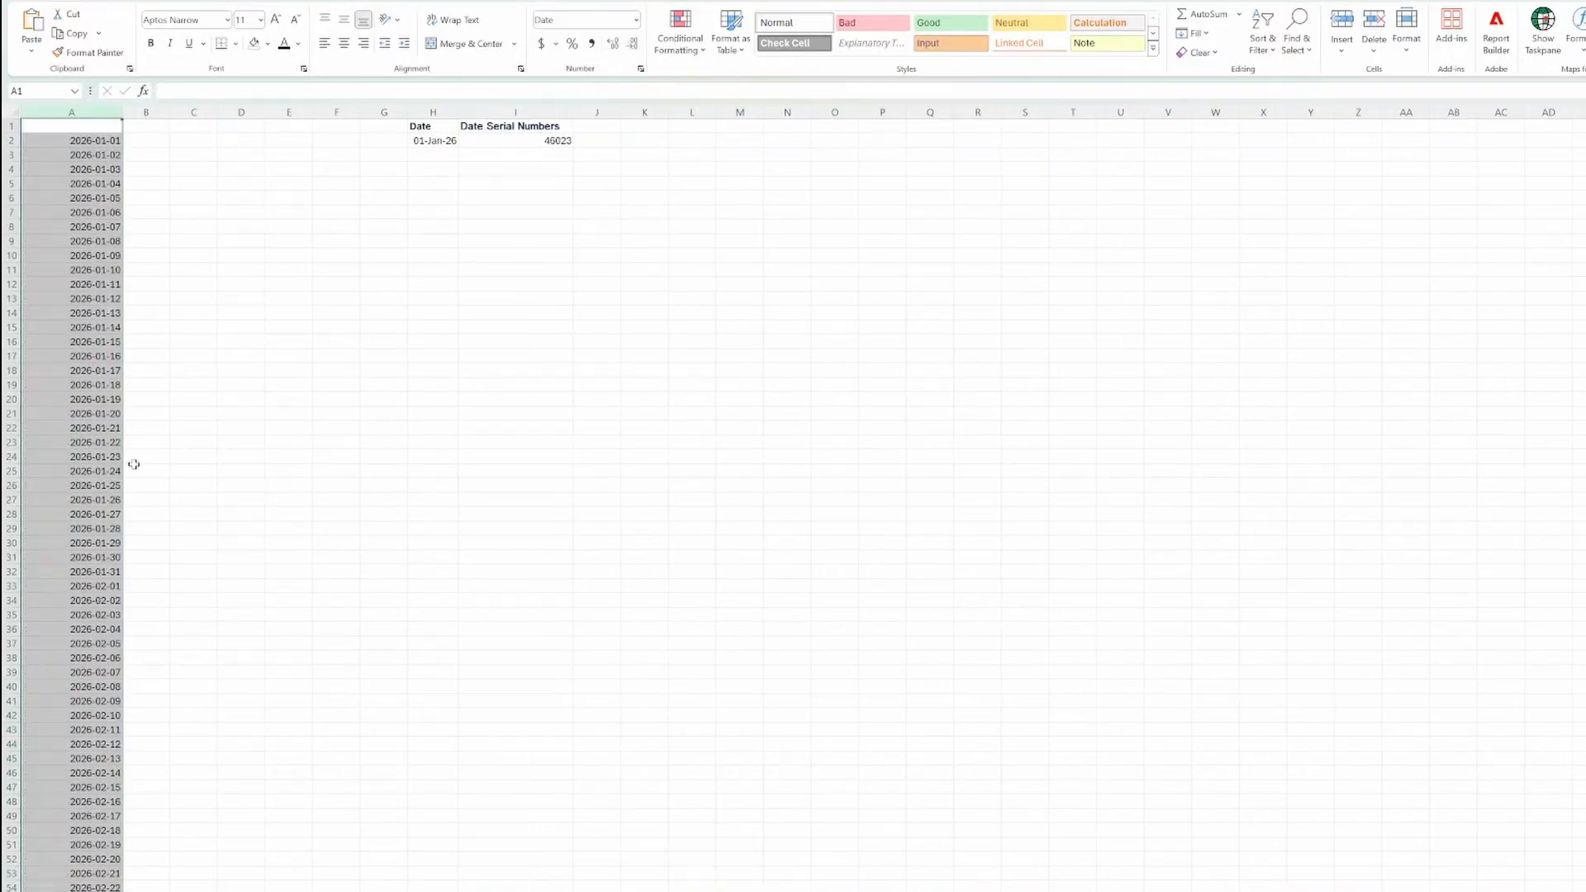
- Replace the SEQUENCE formula in column A with static values and check the date list down to its last row
right_click(106, 144)
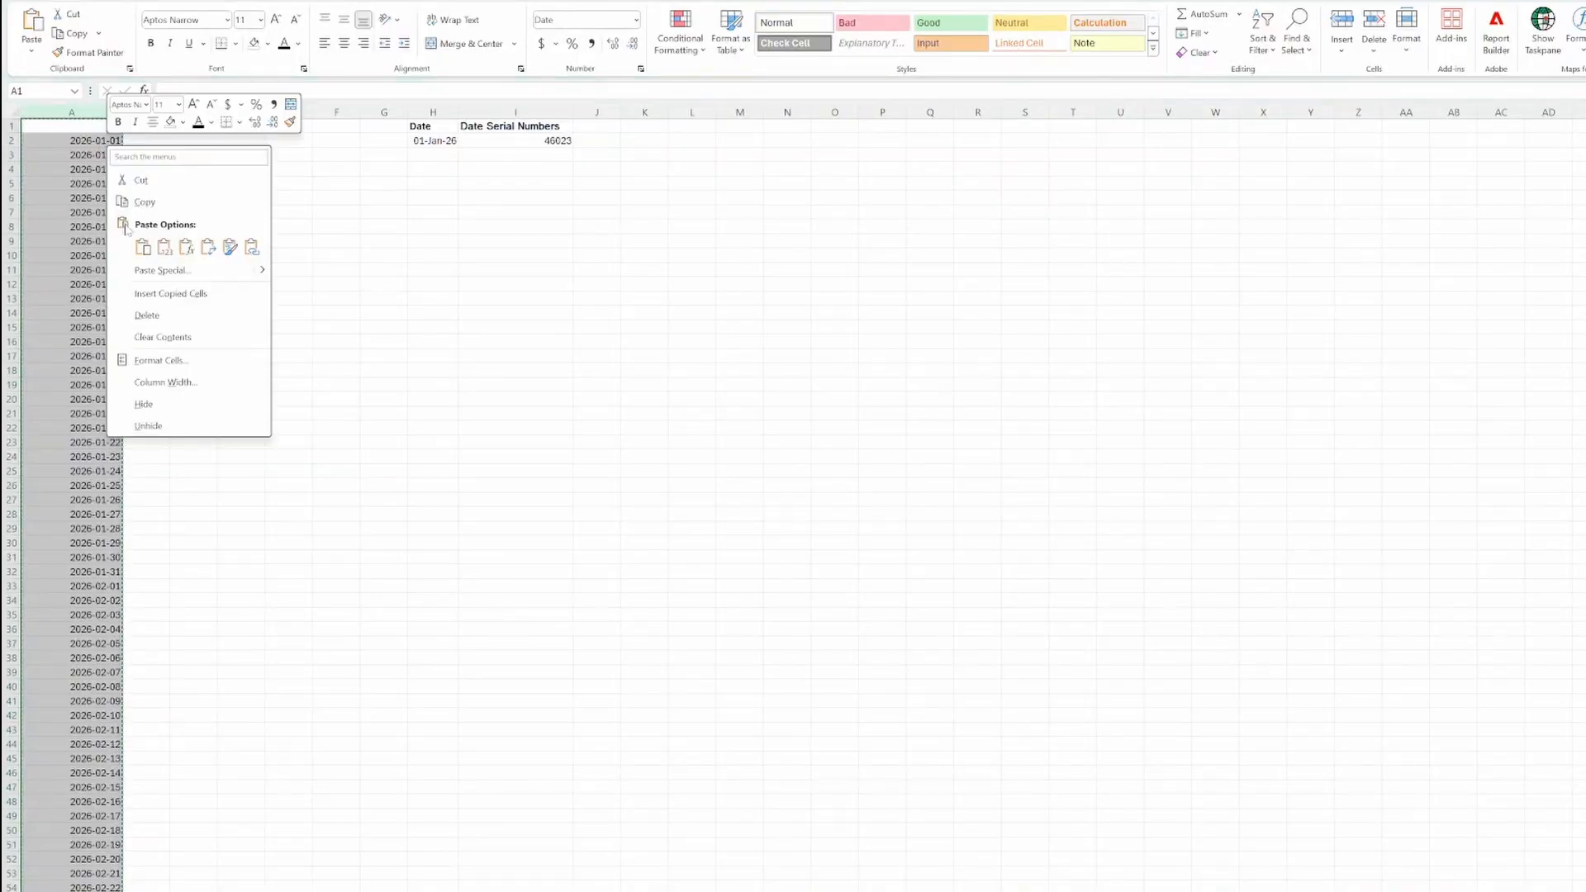
left_click(136, 177)
left_click(96, 242)
key("ctrl+shift+Down")
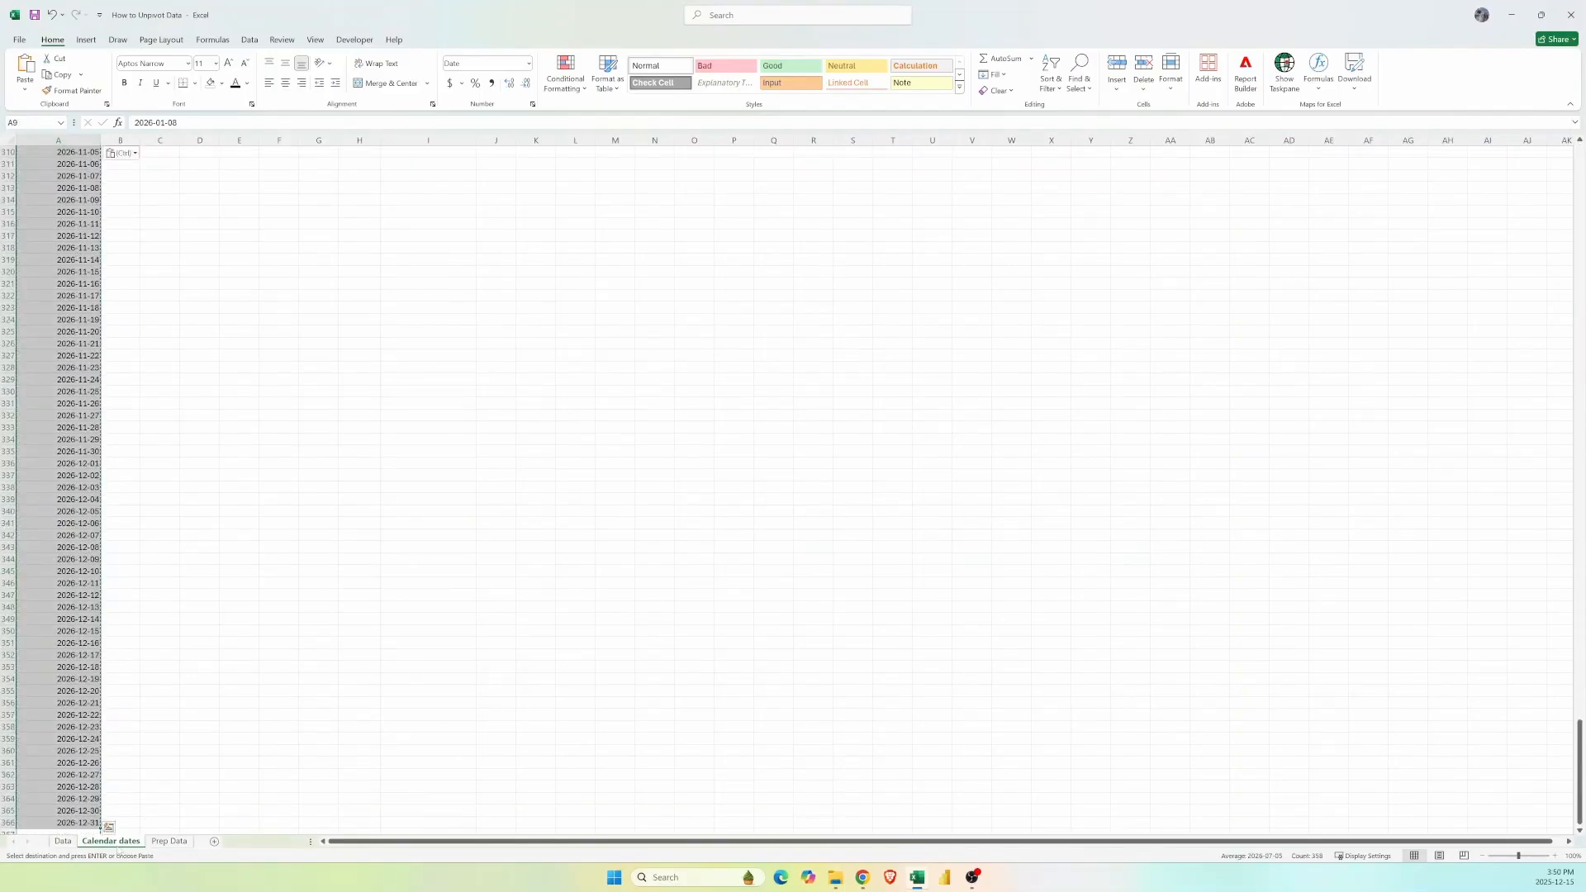
left_click(75, 824)
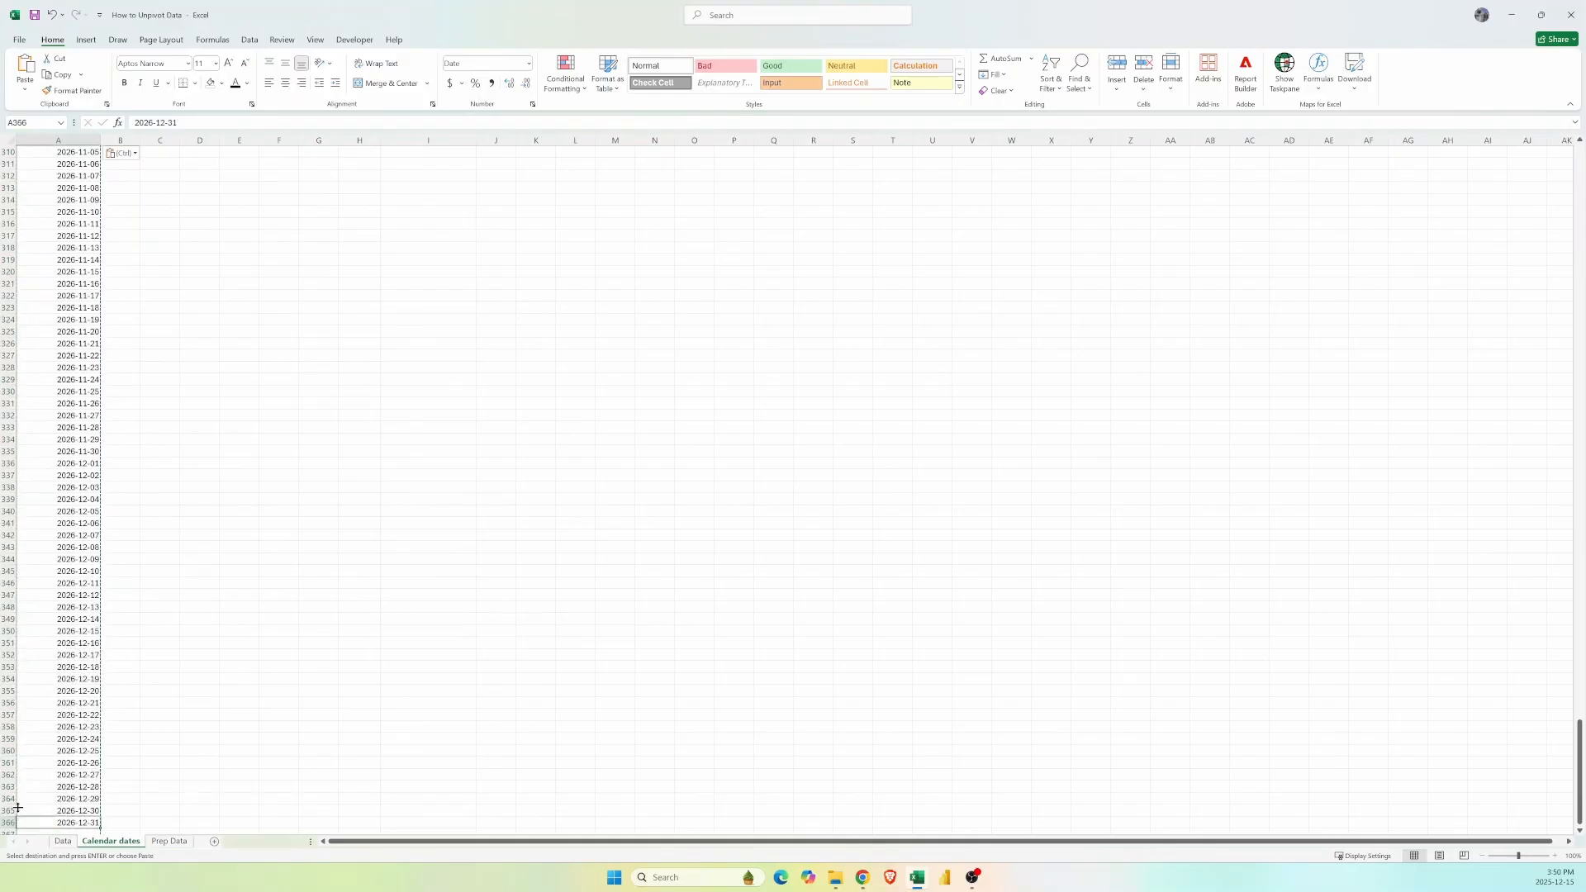
key("ctrl+shift+Up")
- Enter the header Date in cell A1 and load the date list as a table into Power Query Editor
left_click(78, 155)
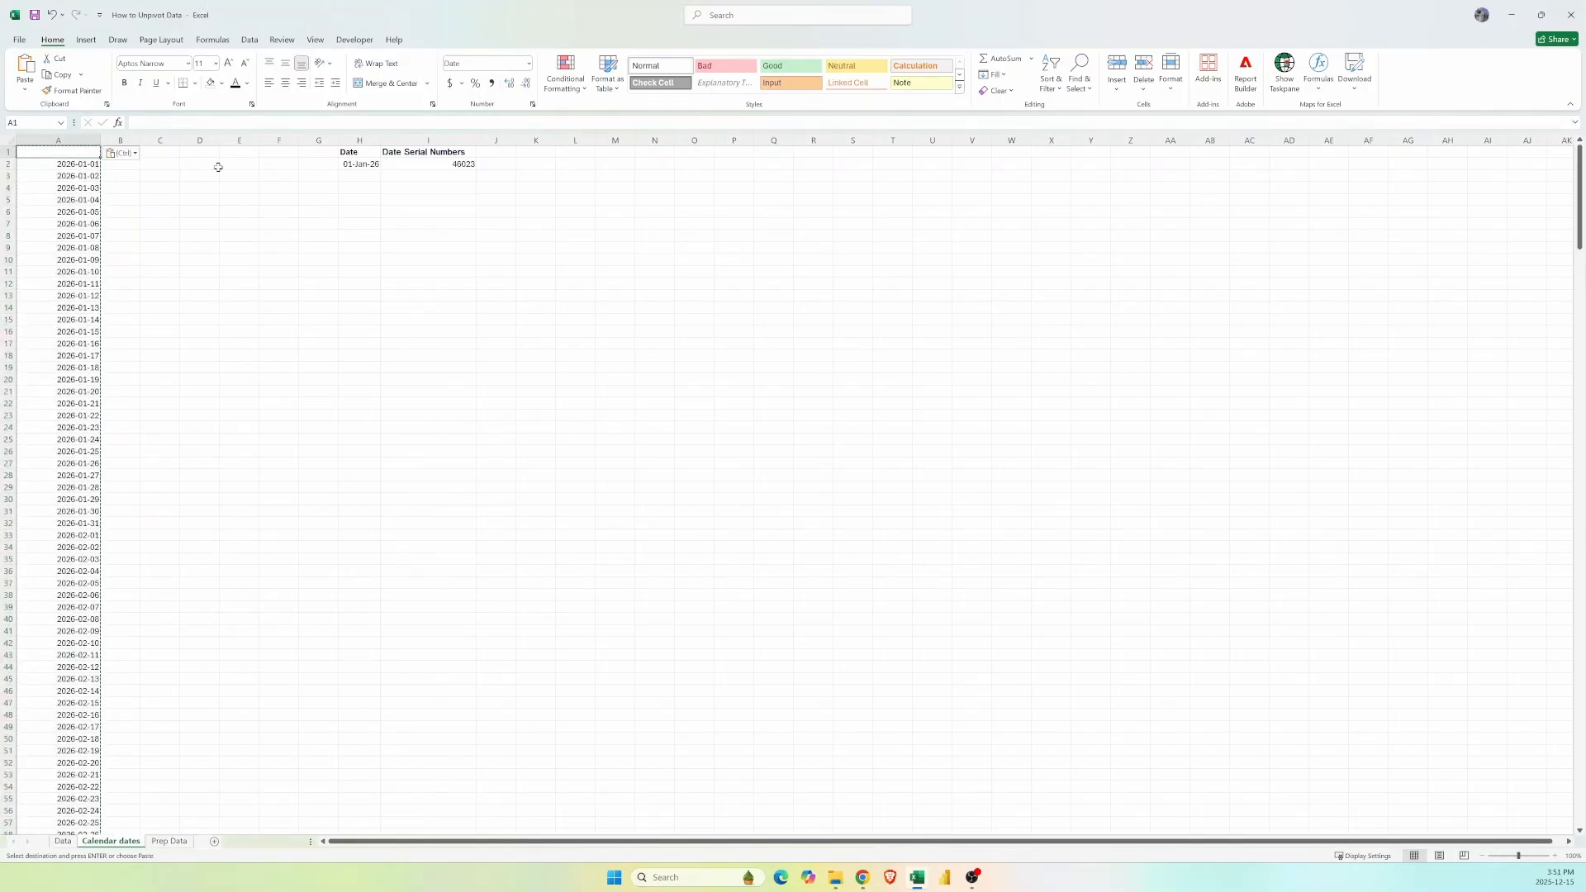
type("Date")
key("Return")
left_click(249, 40)
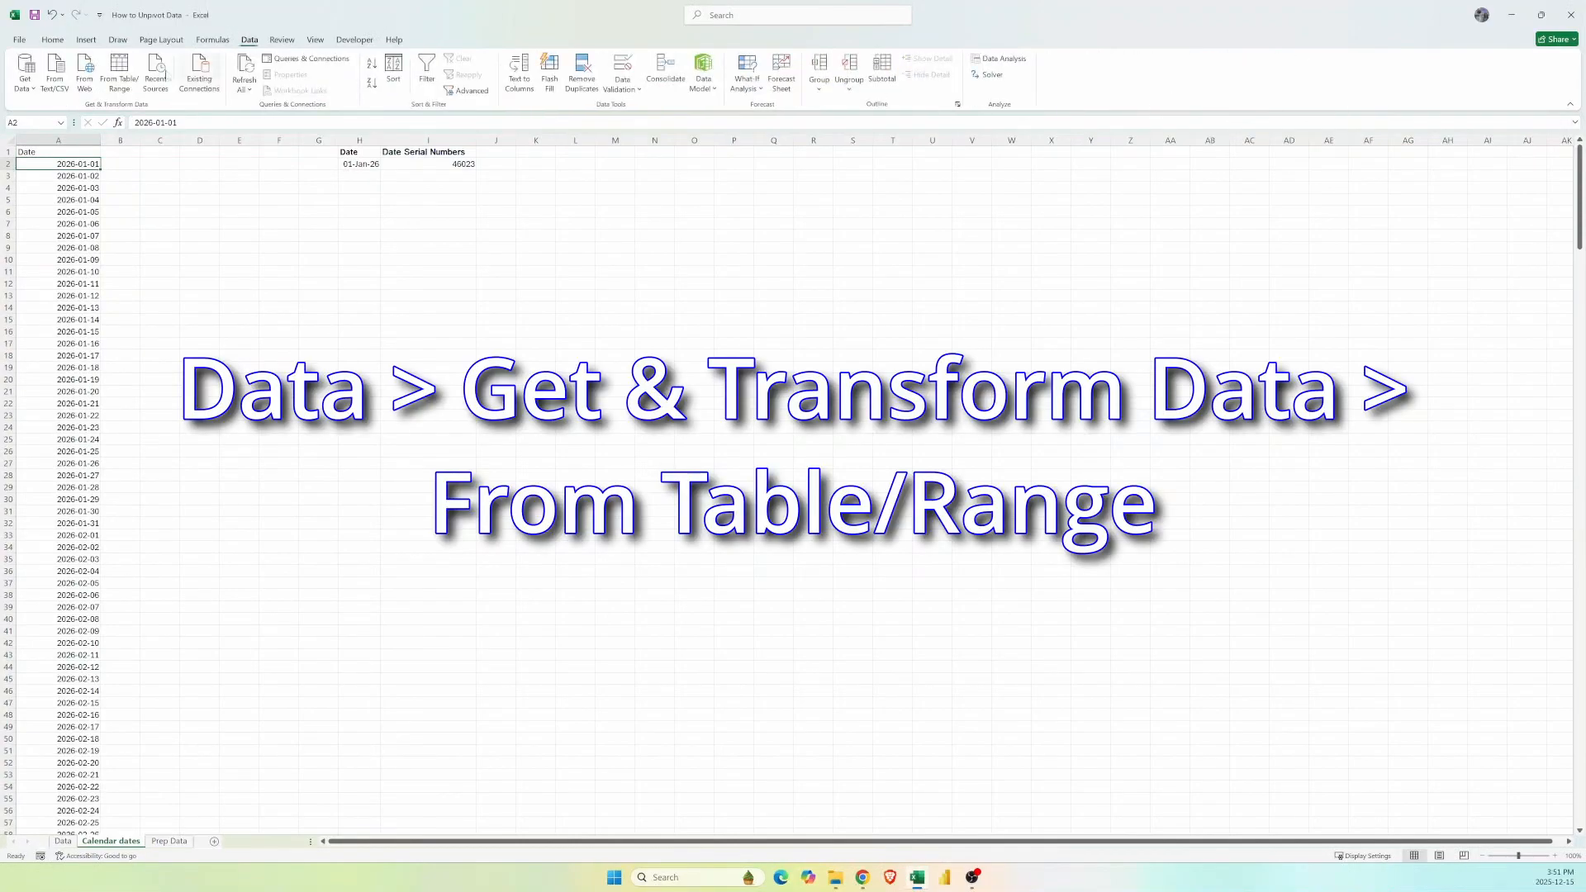
left_click(118, 76)
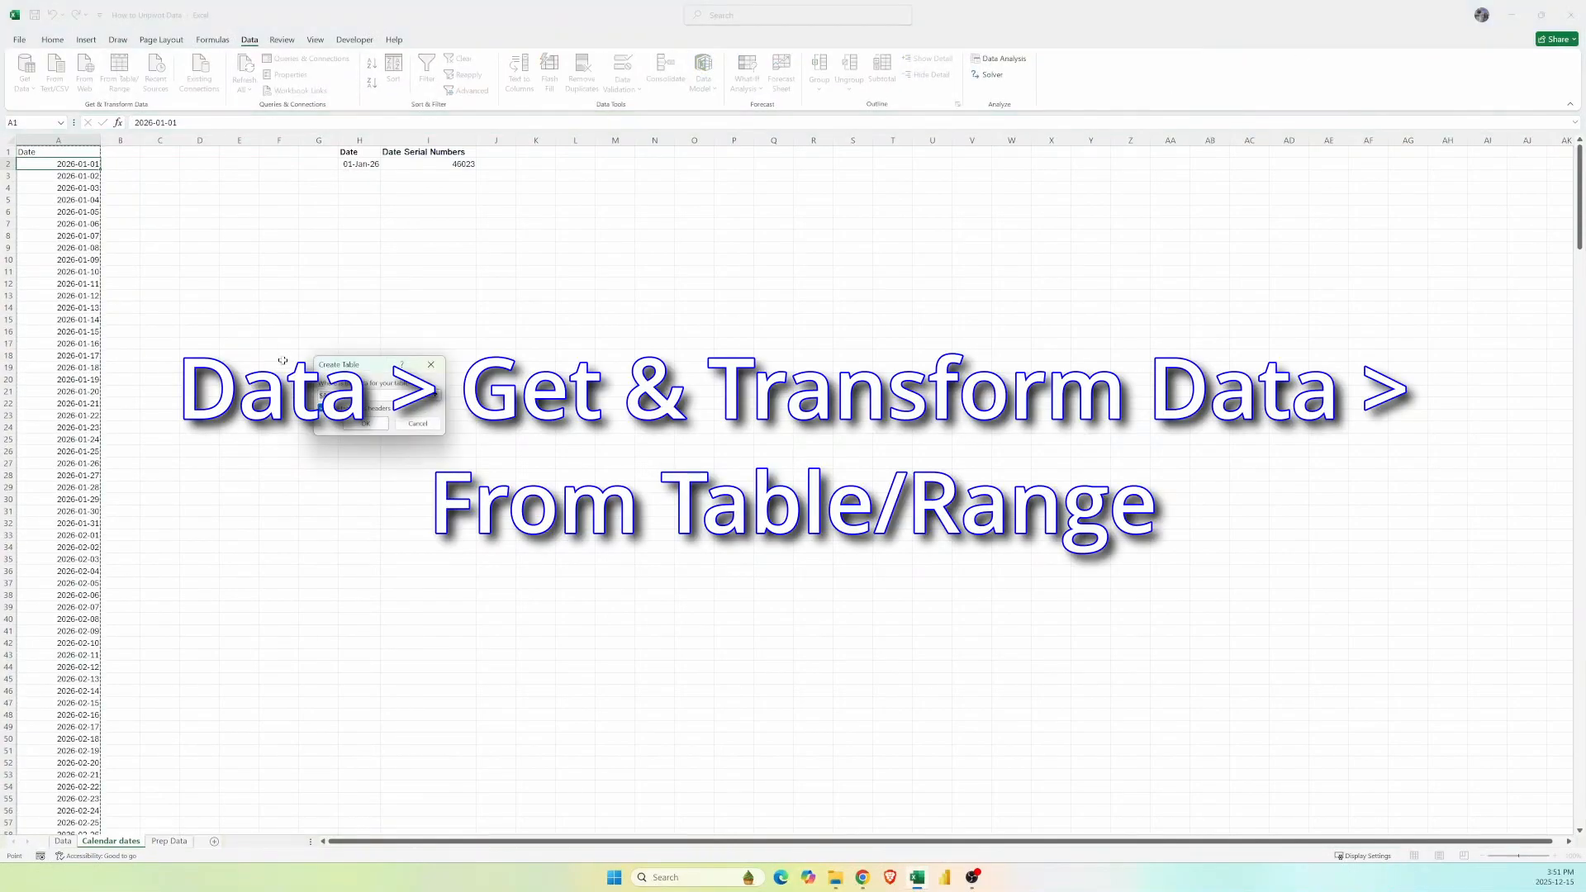
left_click(367, 426)
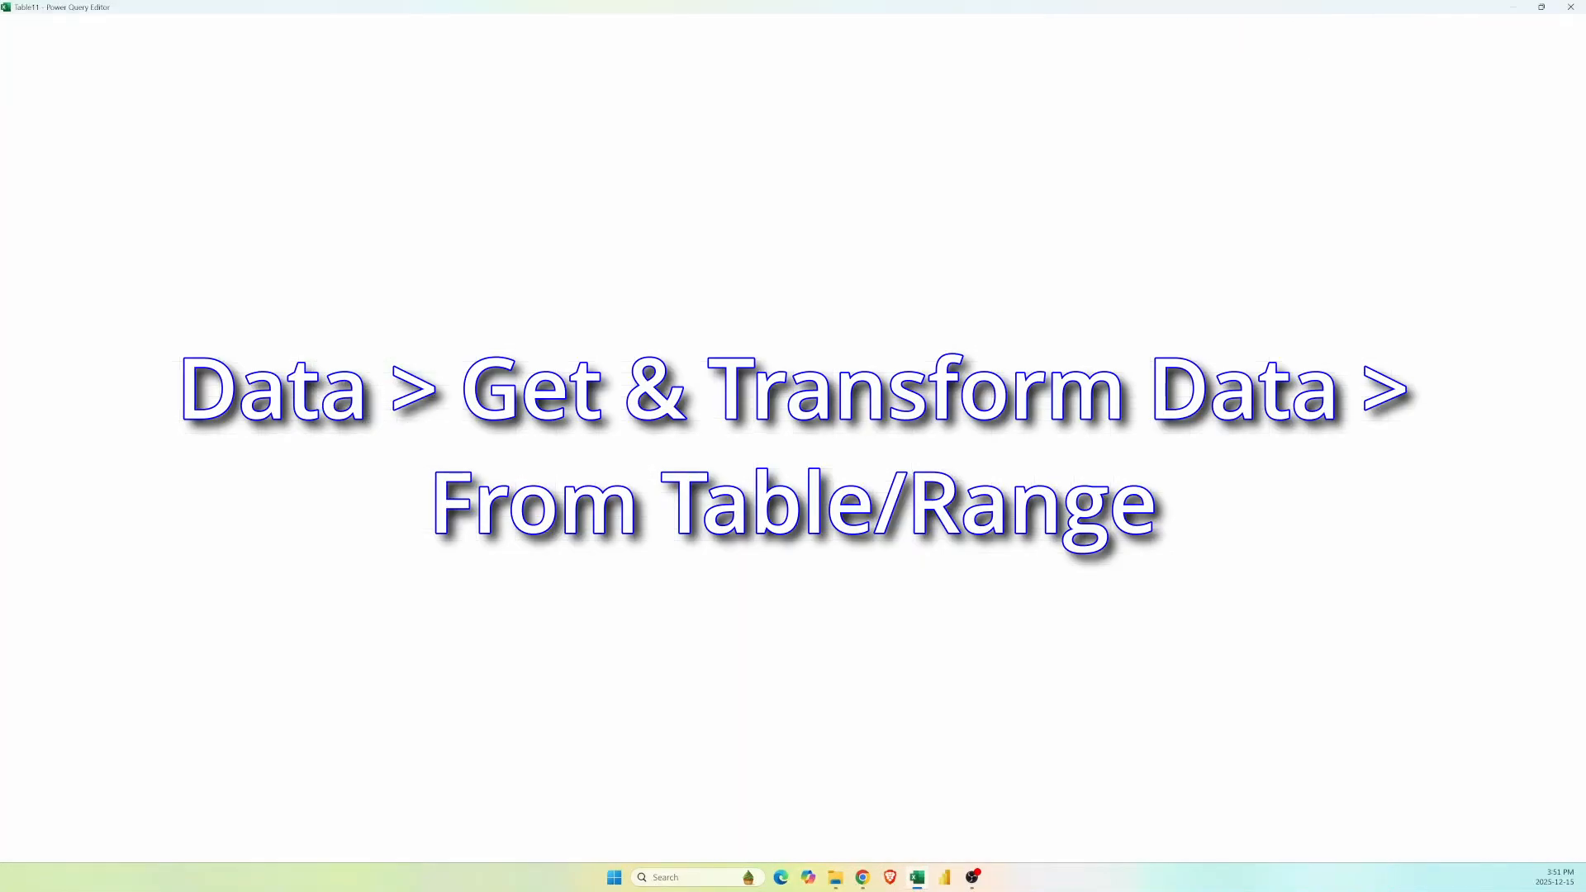
- Change the Date column's data type to Date and duplicate the column
left_click(248, 119)
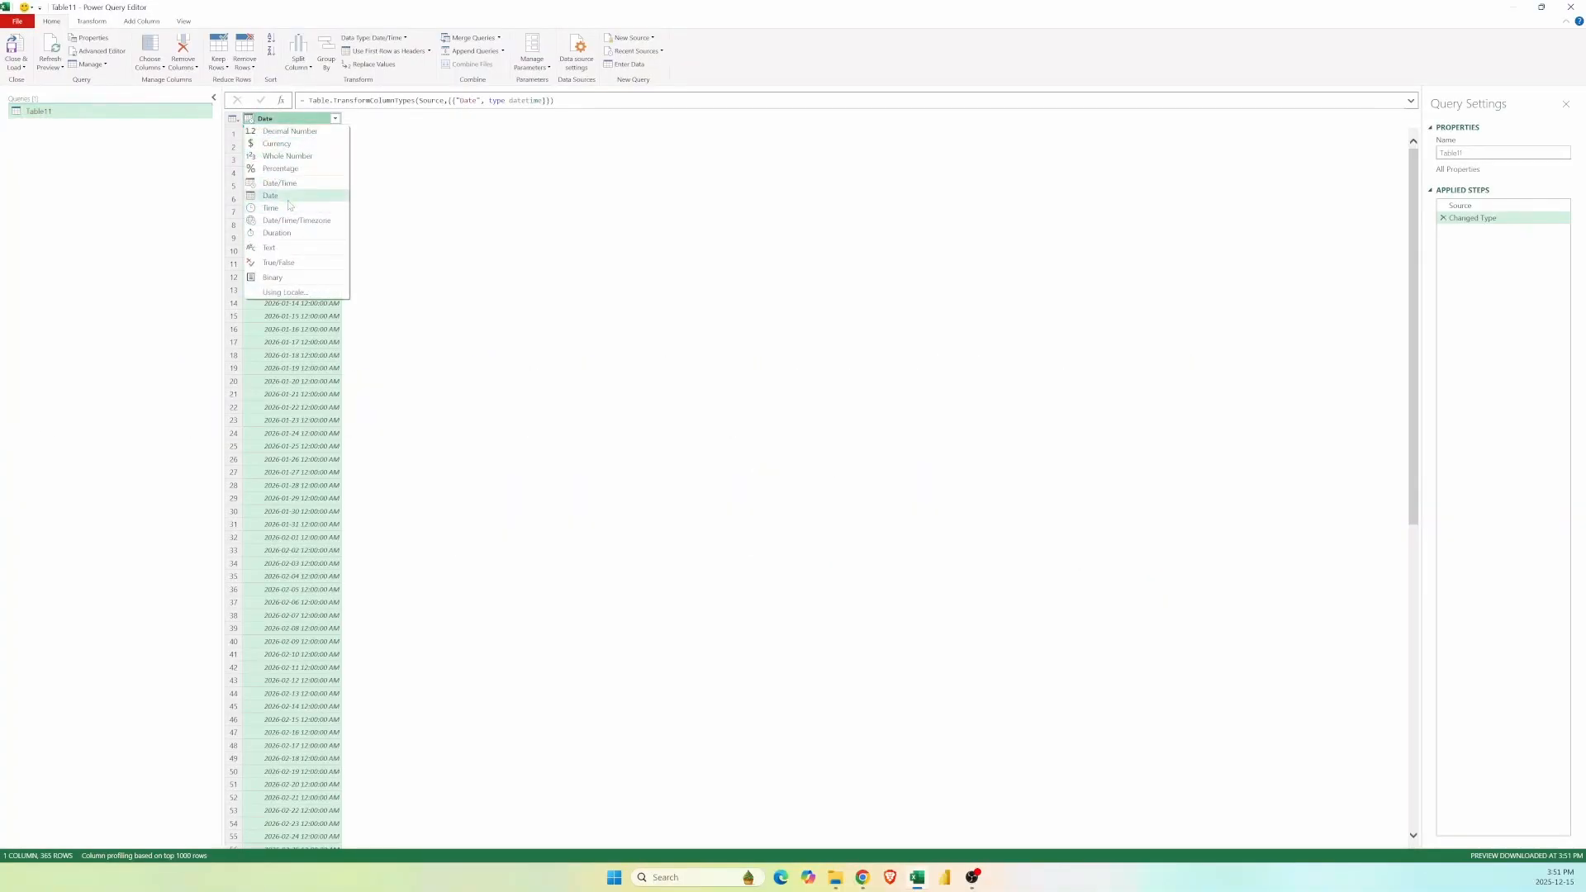
left_click(288, 198)
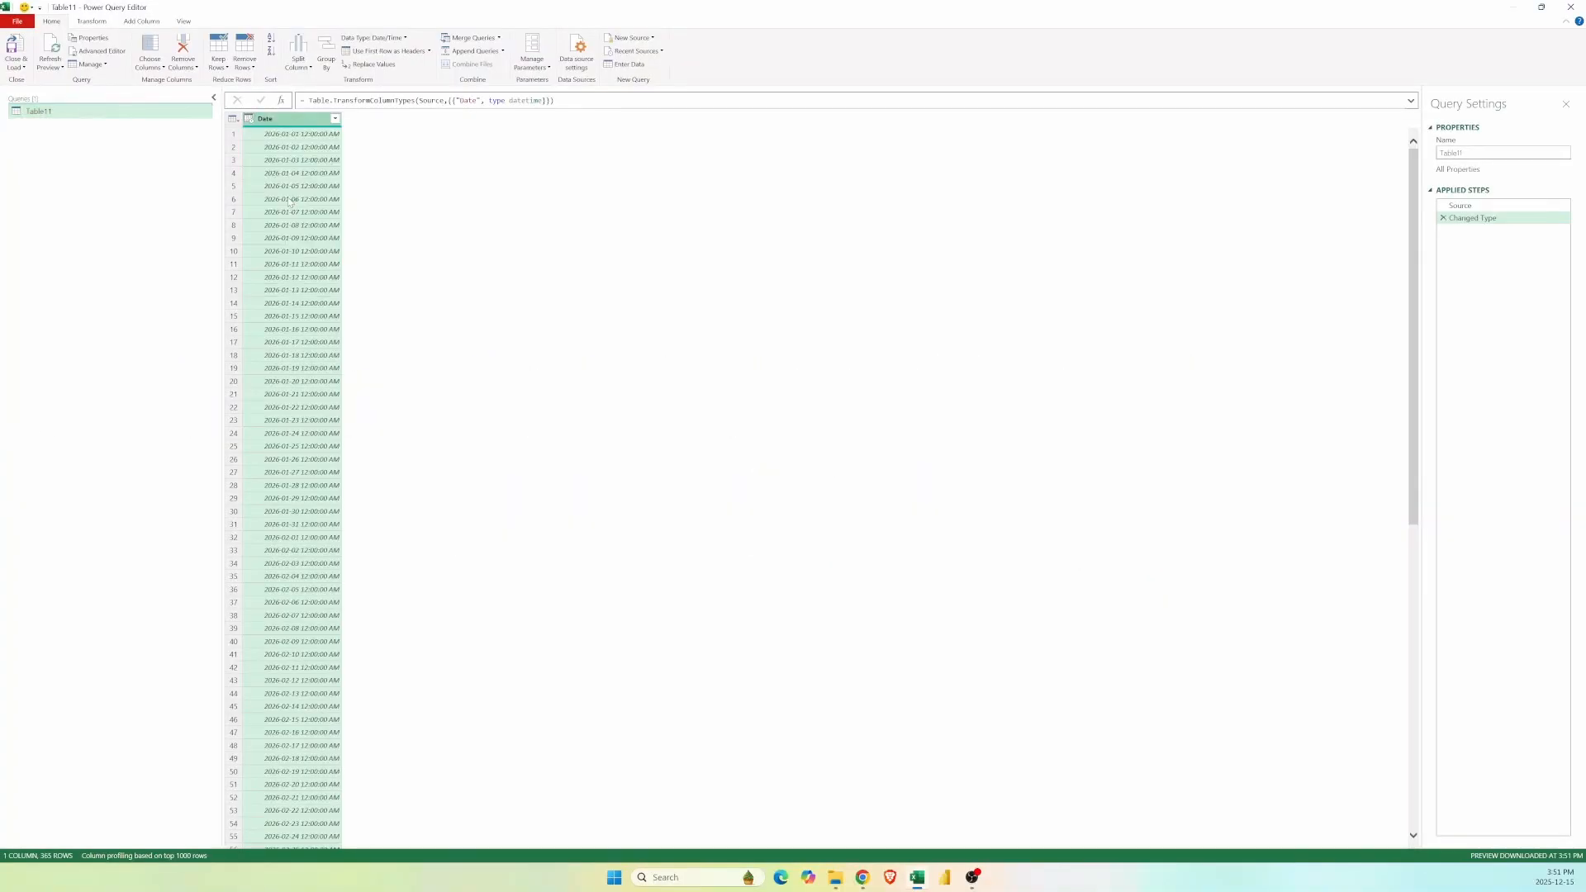
right_click(287, 121)
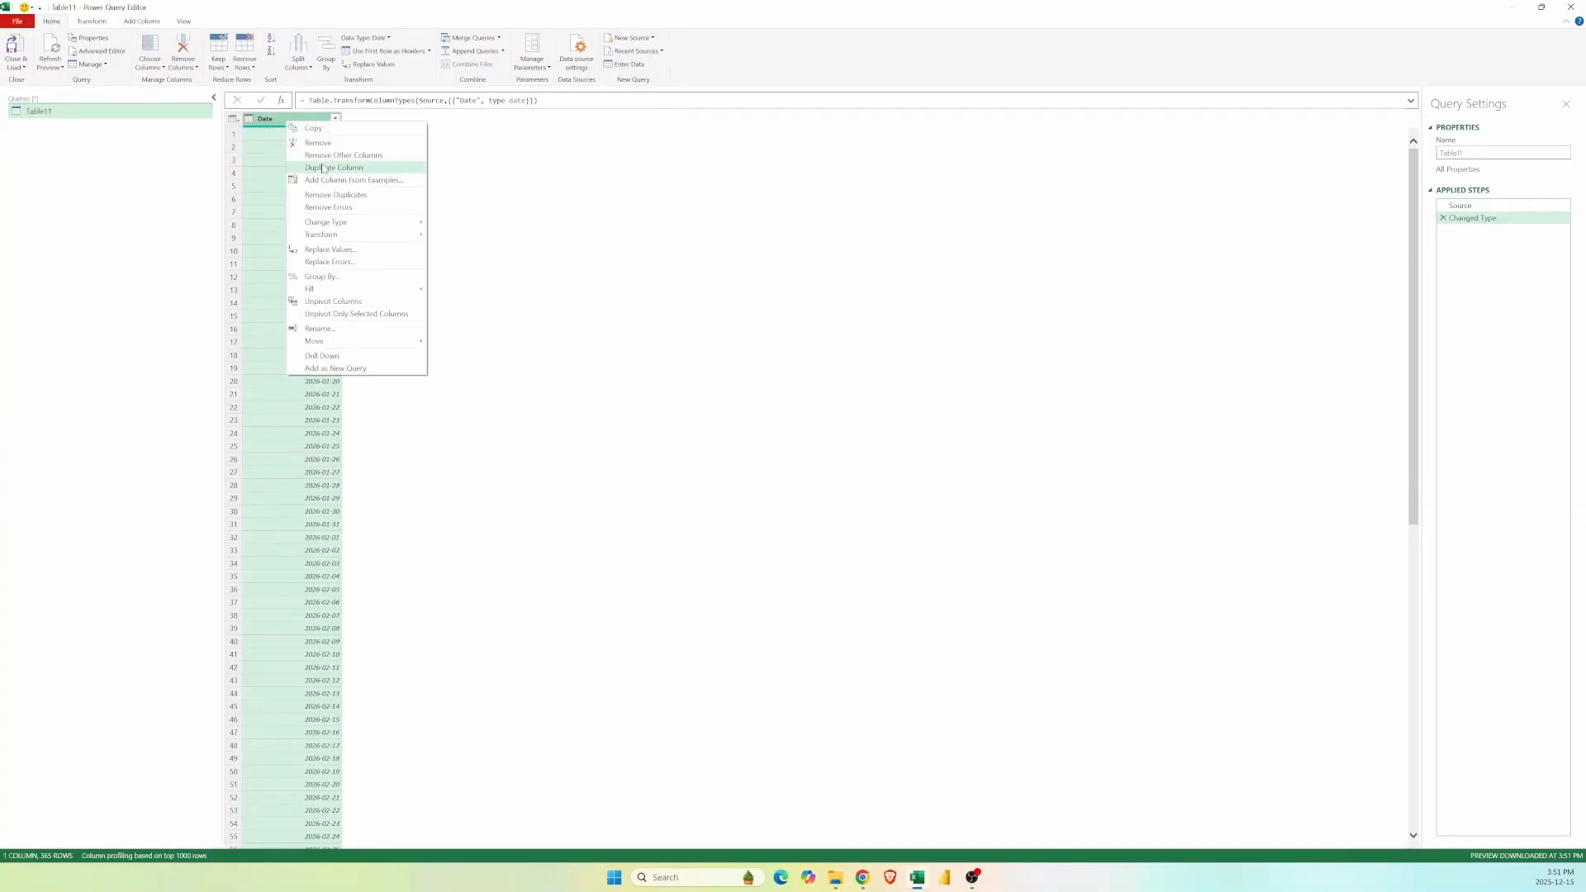
left_click(322, 168)
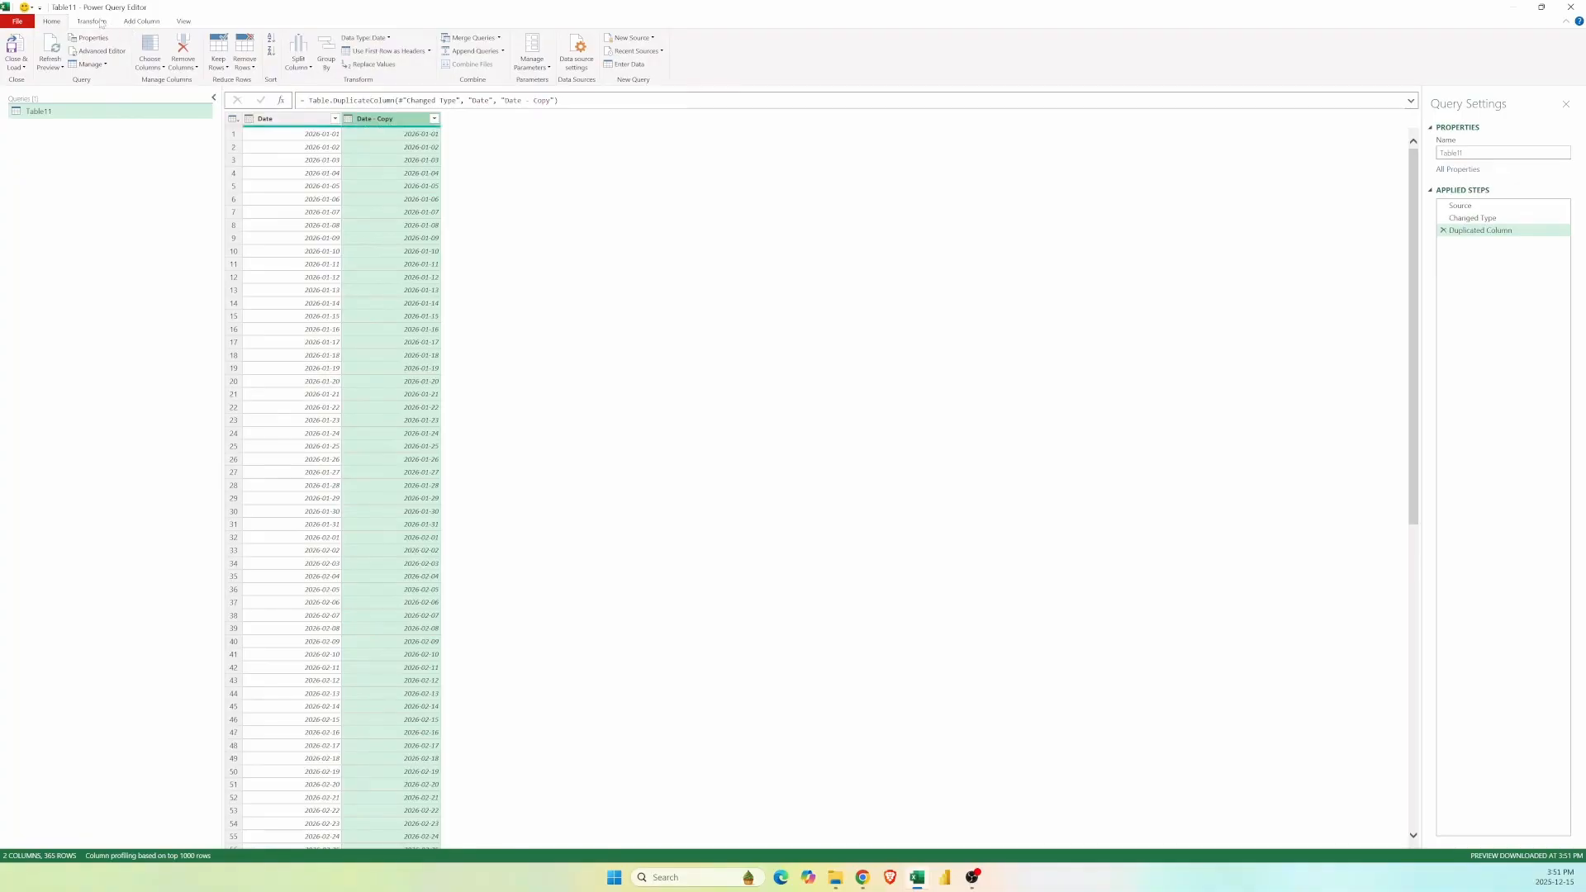
- Transform the duplicated date column into Week of Year and rename it Week
left_click(97, 23)
left_click(623, 49)
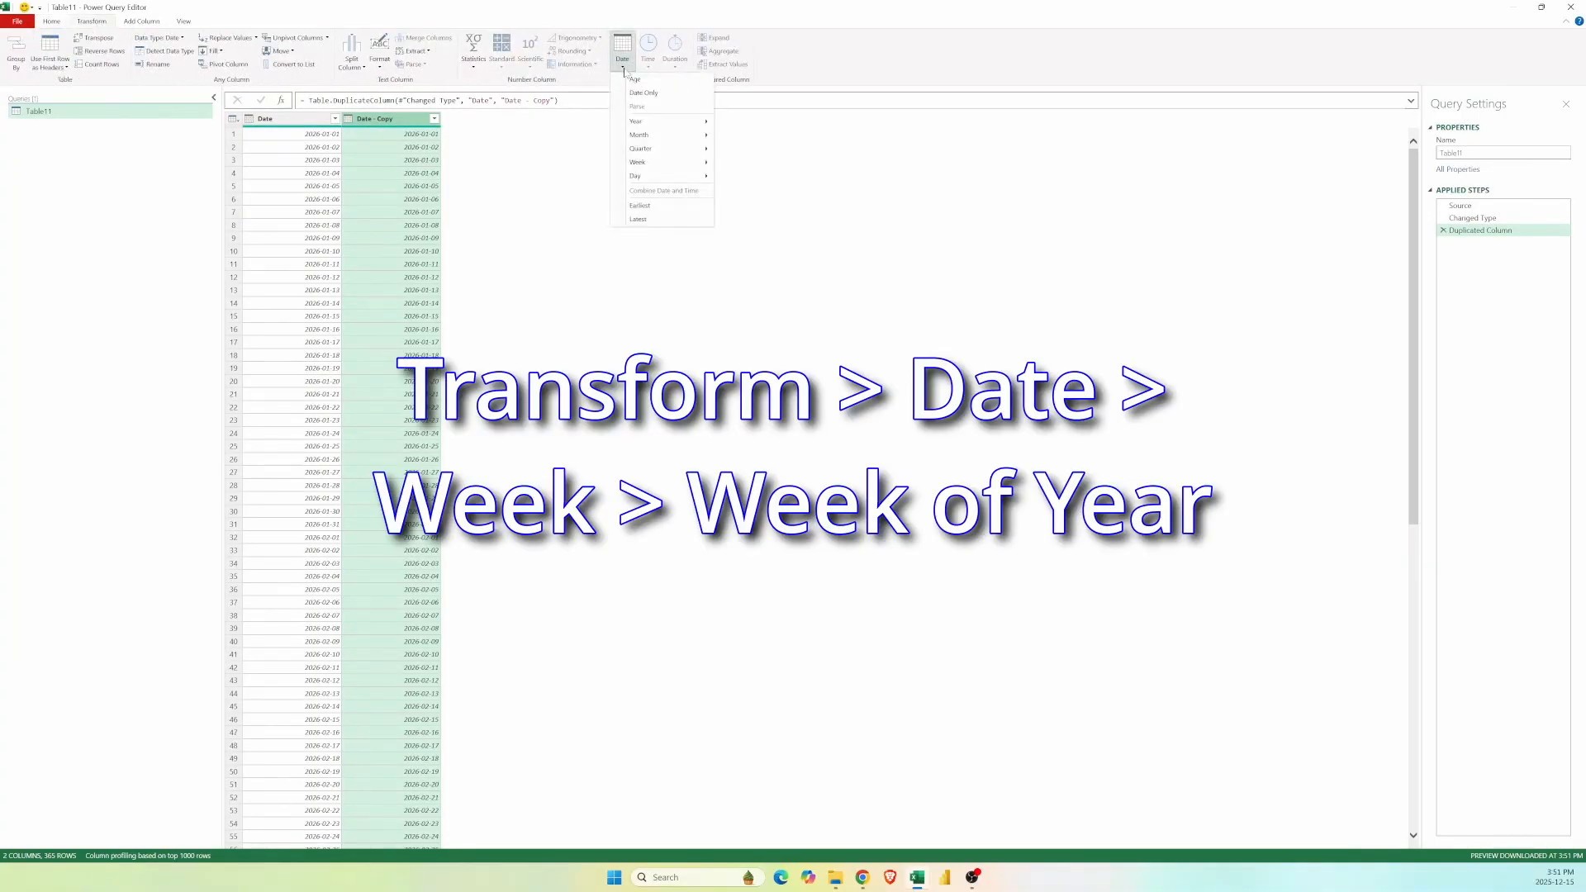
mouse_move(672, 165)
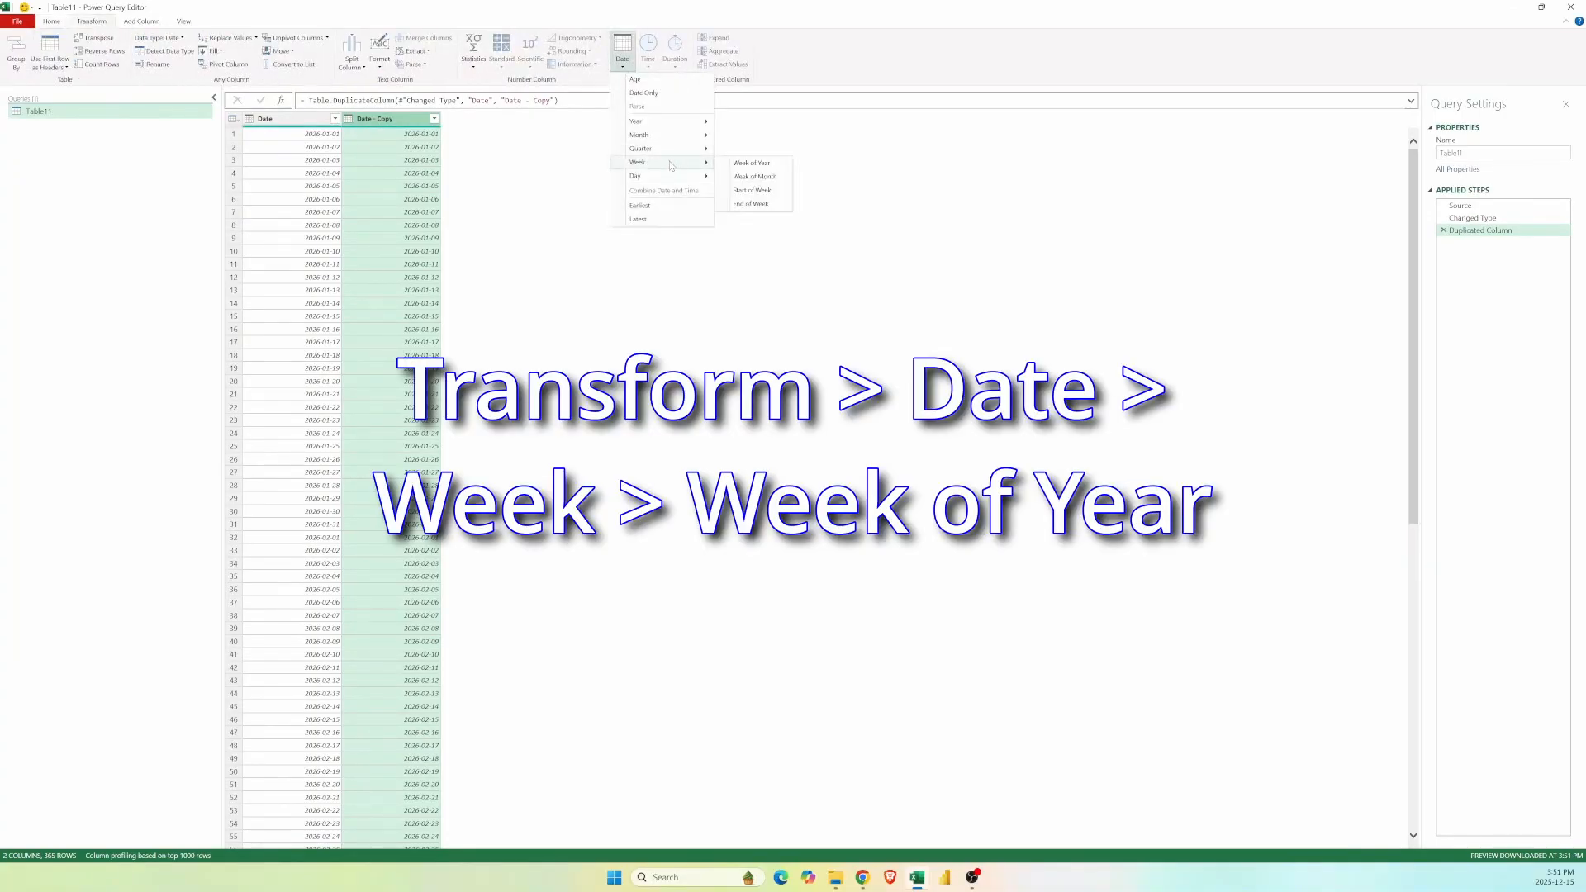
left_click(747, 165)
key("F2")
type("W")
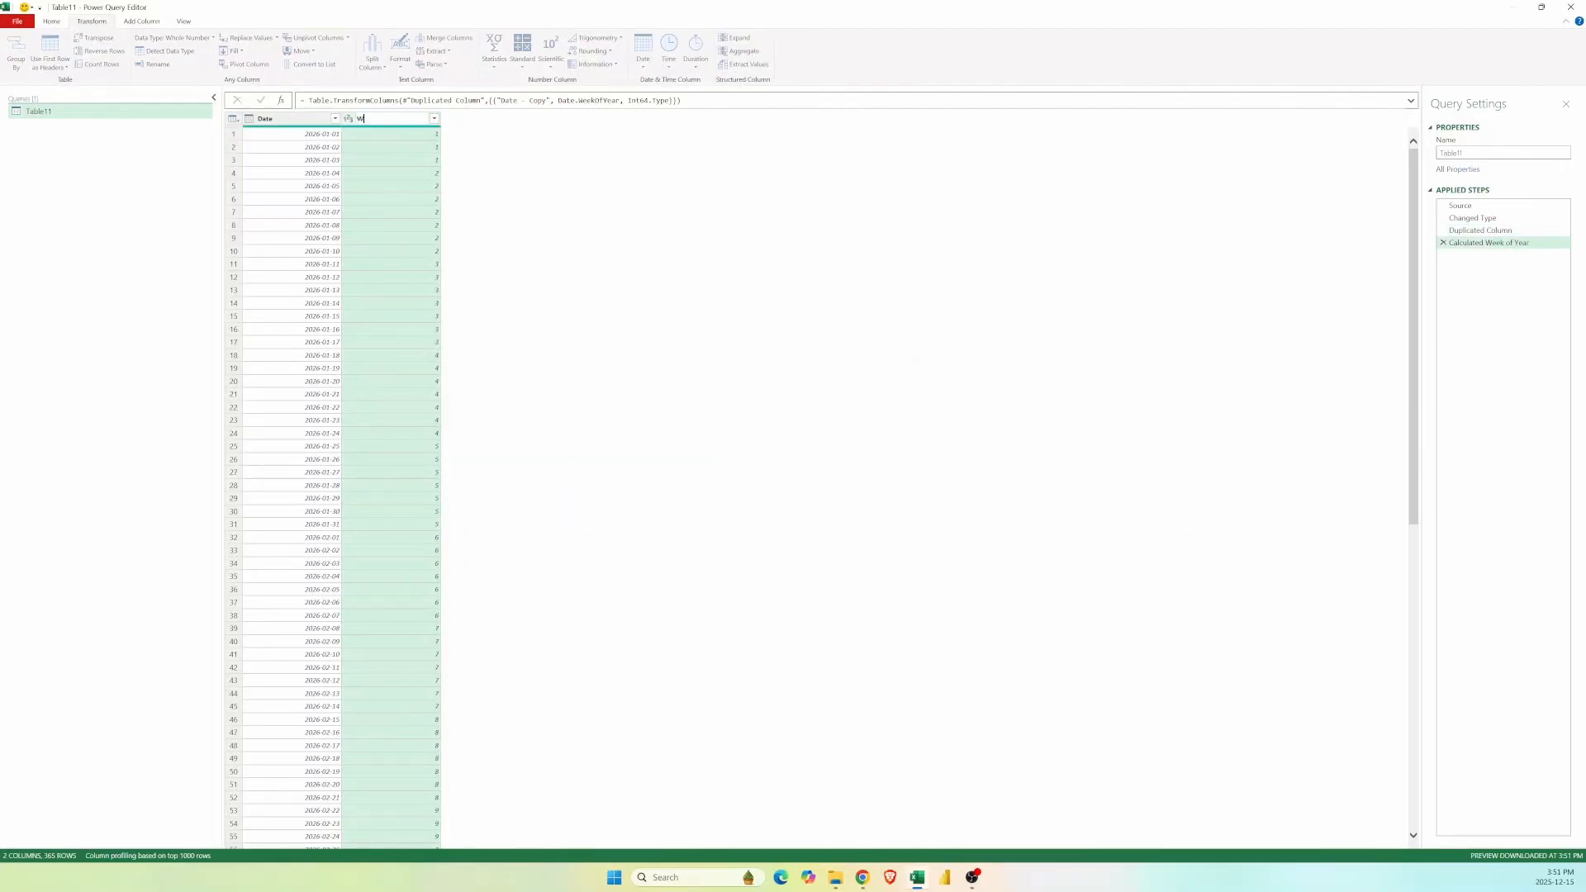
type("eek")
- Duplicate the Date column again and transform the copy into Name of Day
left_click(308, 120)
right_click(307, 121)
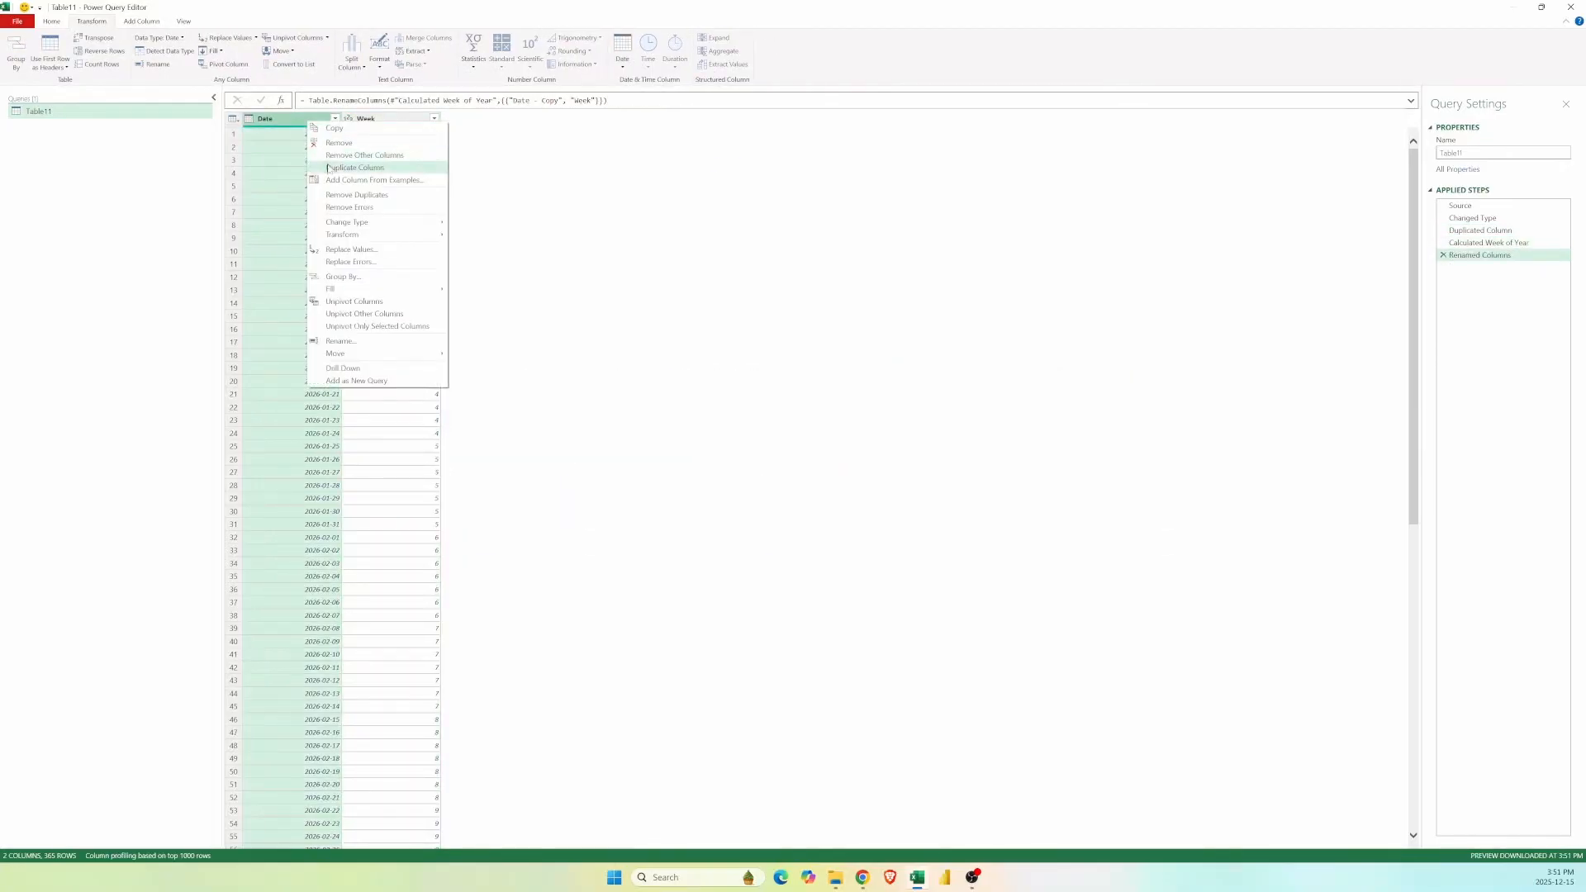
left_click(354, 168)
left_click(622, 50)
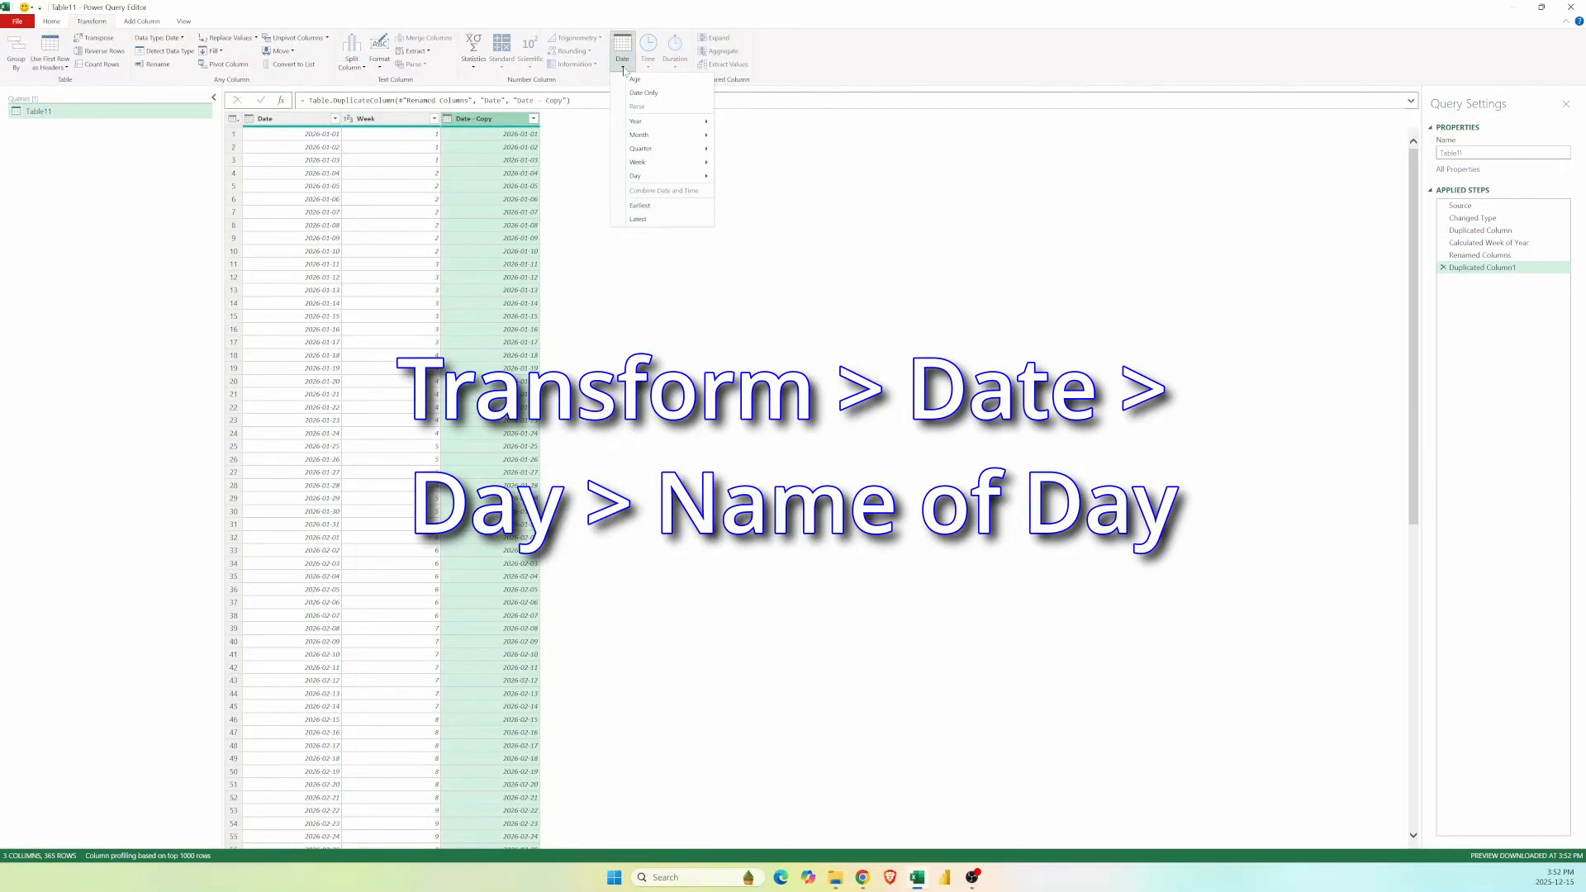
mouse_move(674, 179)
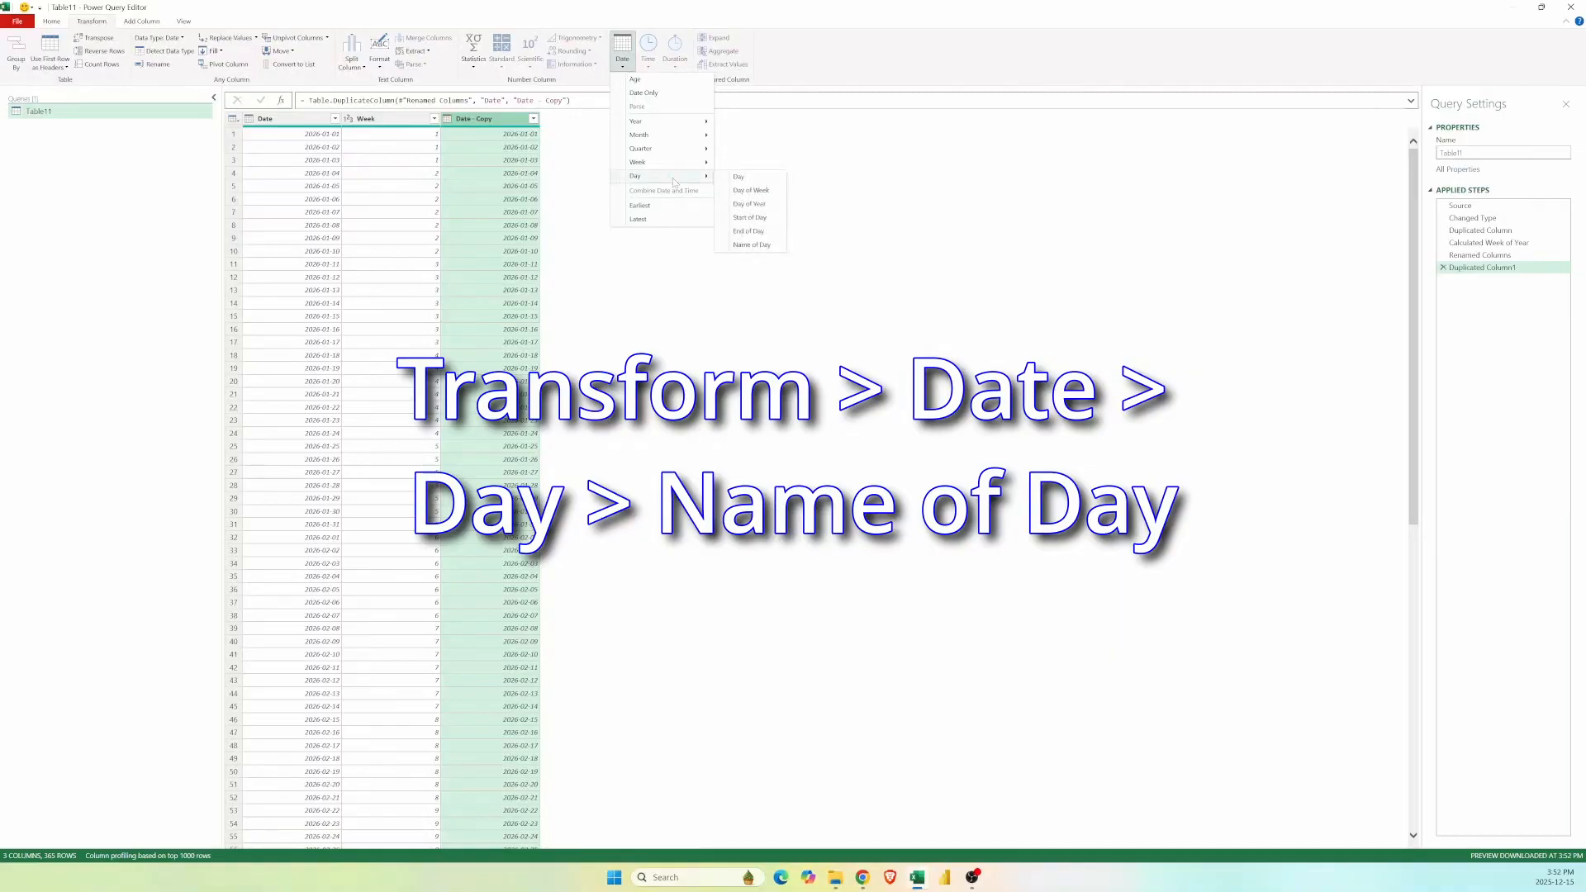
left_click(748, 244)
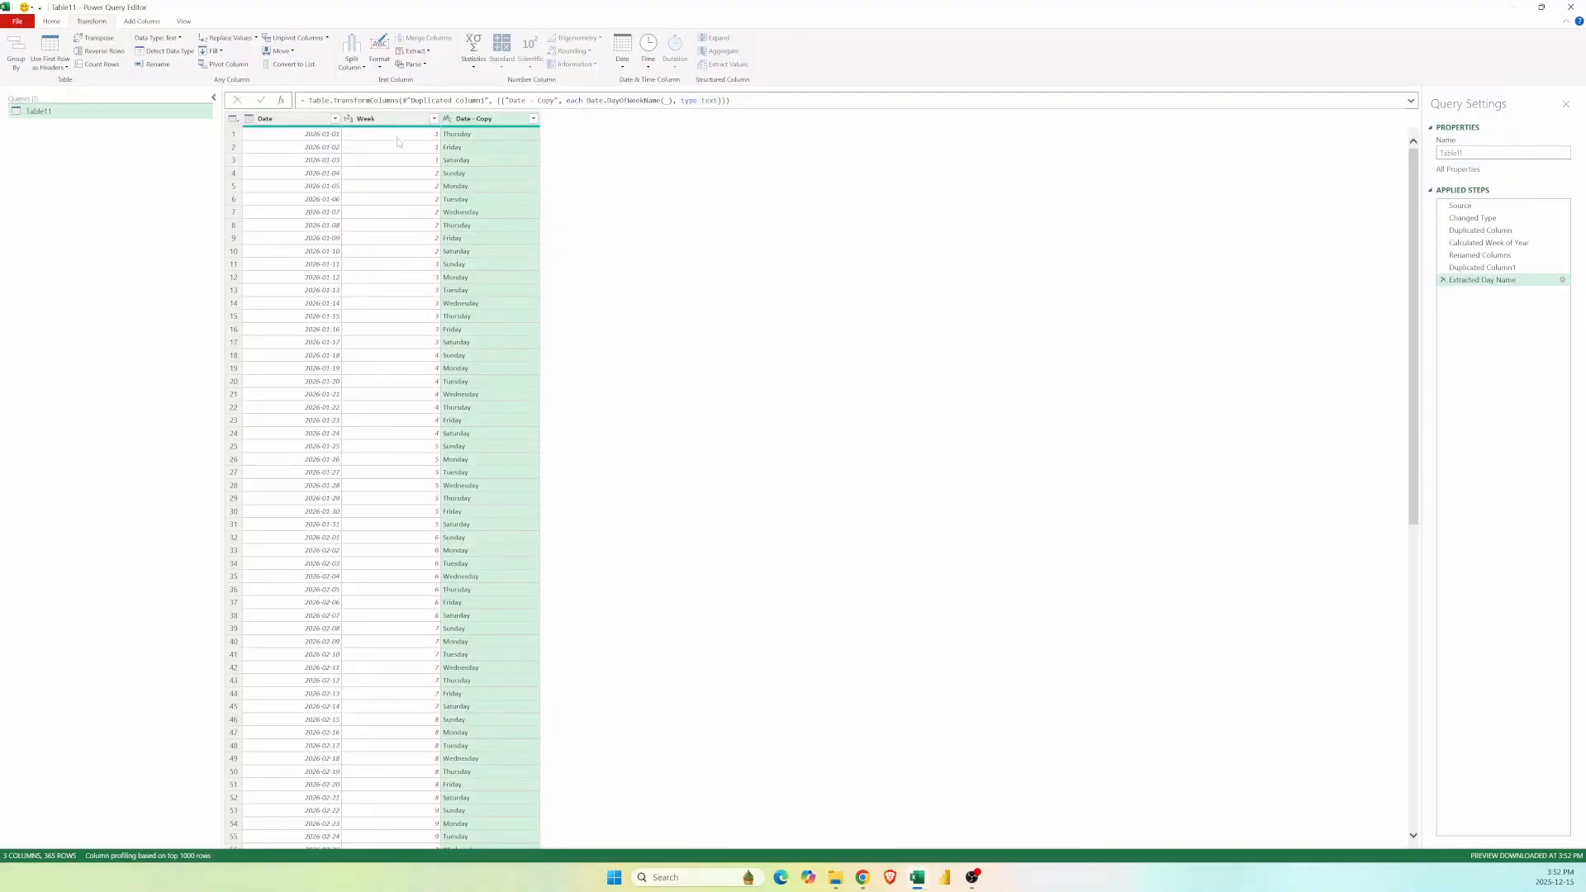
- Add a column from examples based on the Week and Date - Copy columns, using the sample value 1-Thursday
left_click(372, 120, "ctrl")
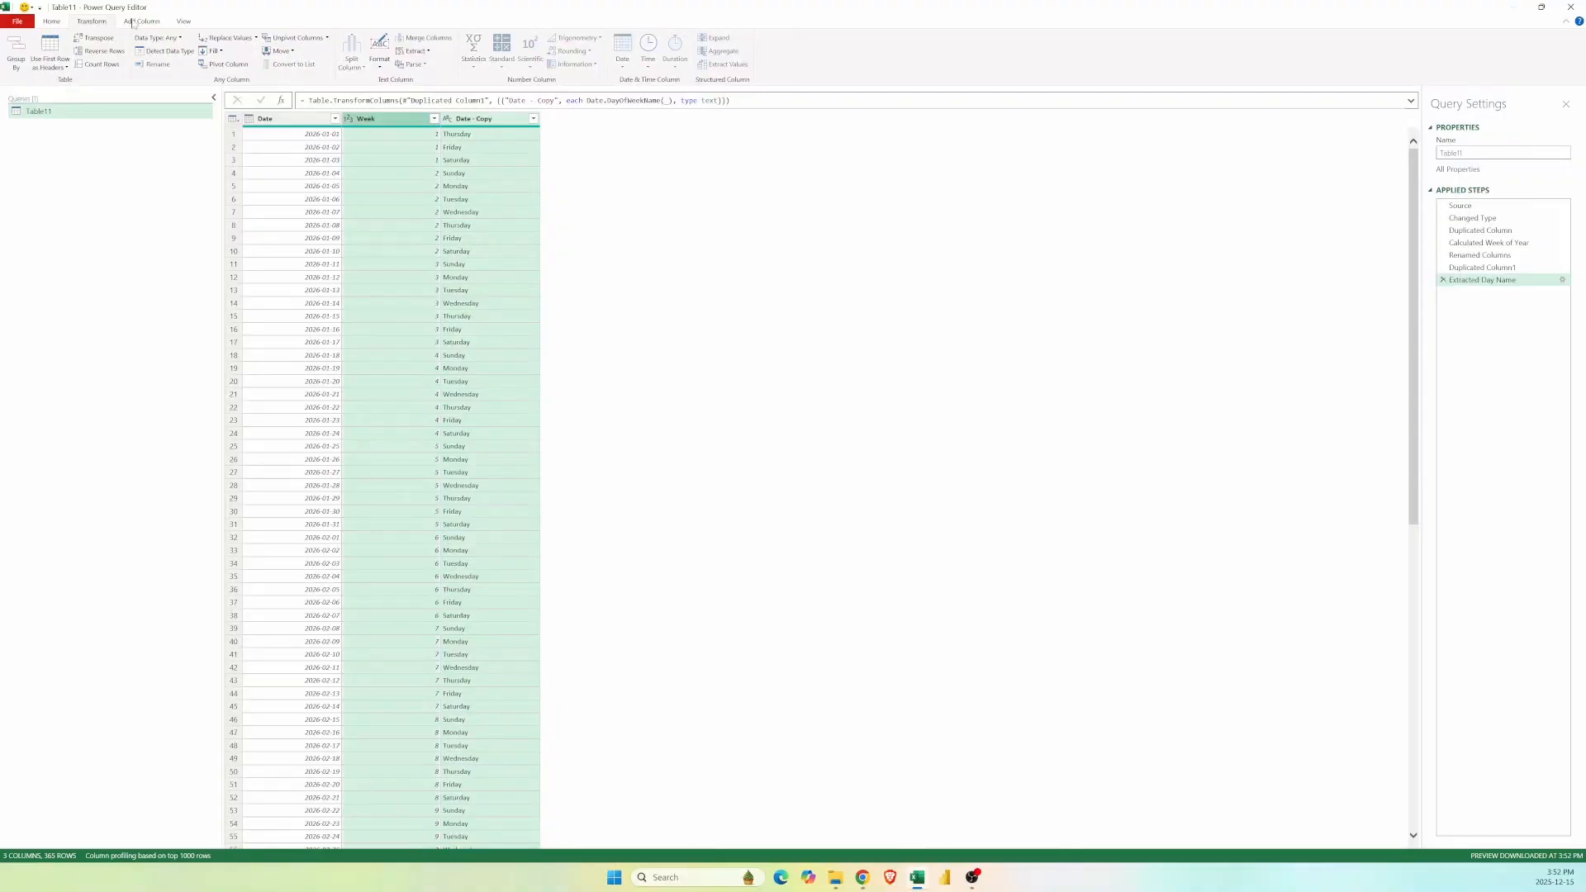
left_click(132, 23)
left_click(33, 64)
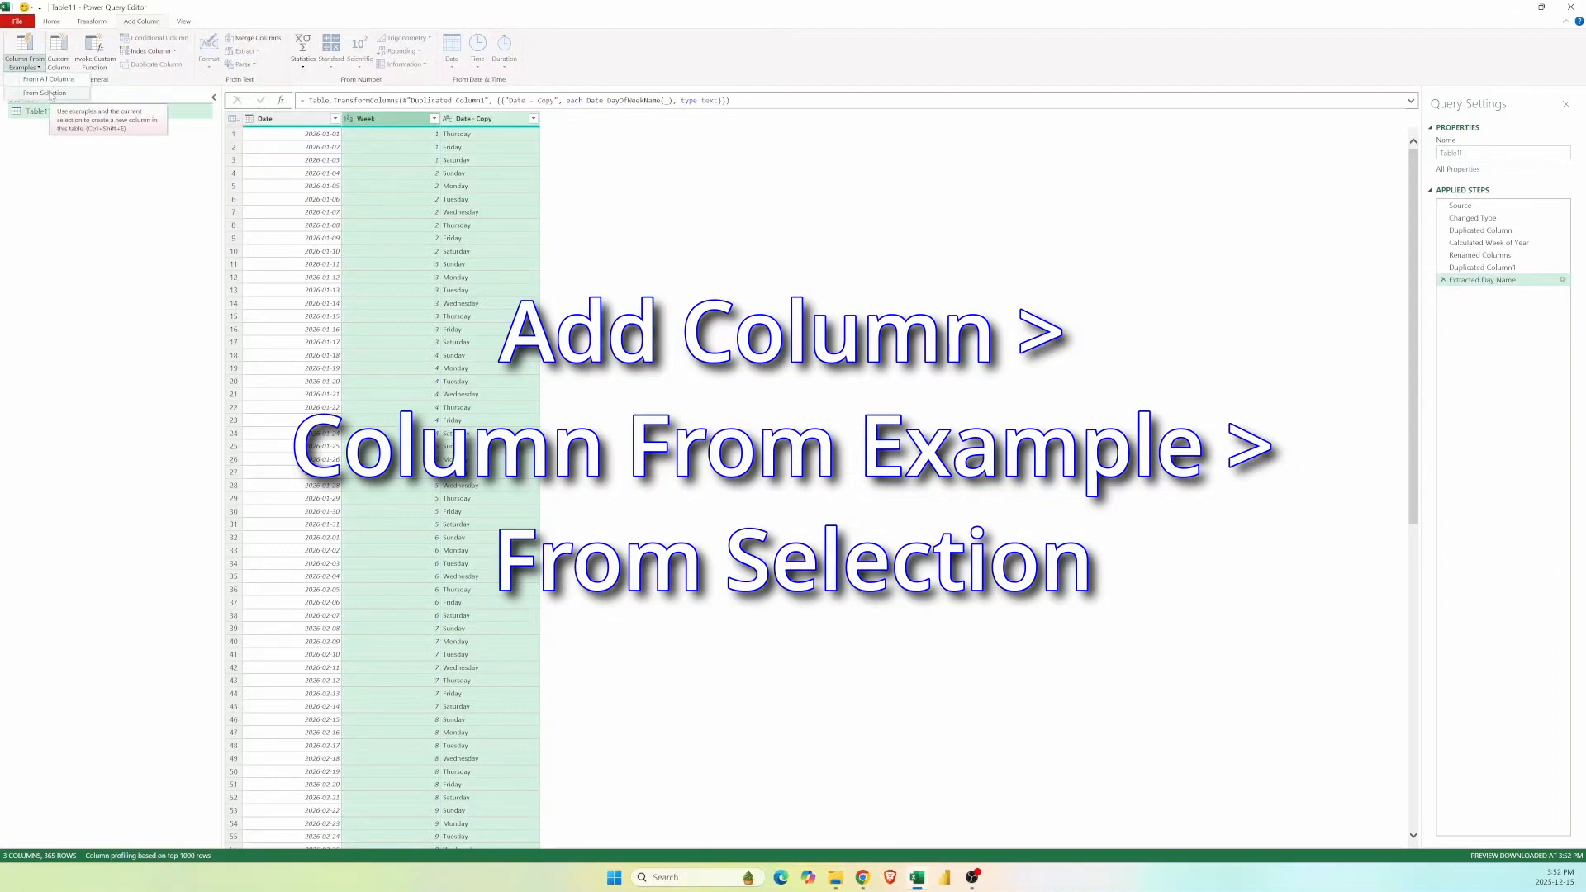
left_click(50, 94)
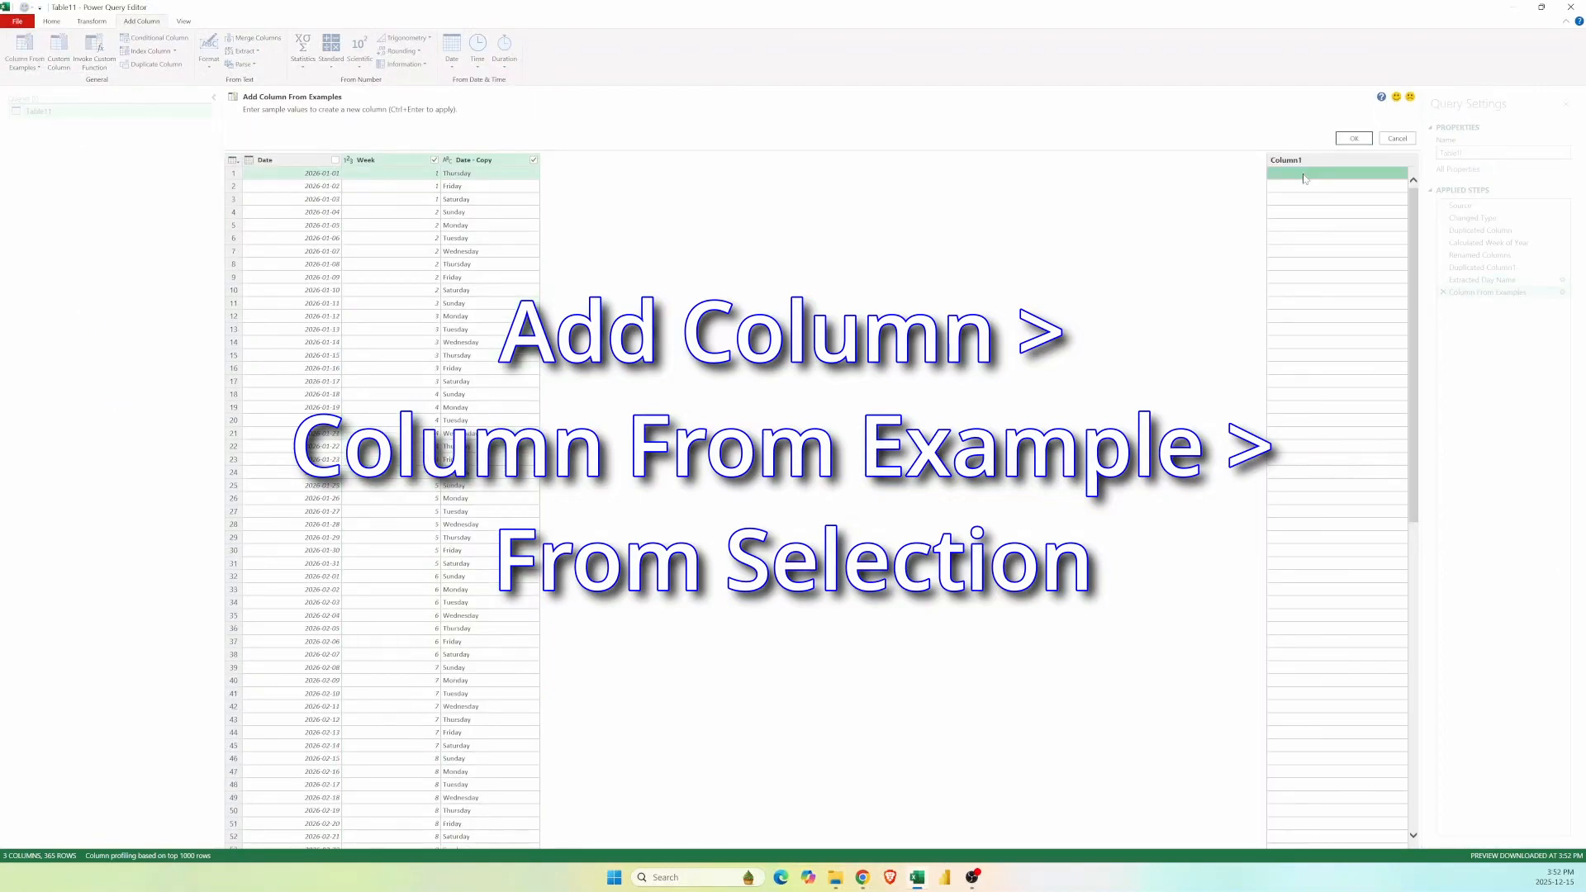
type("1-")
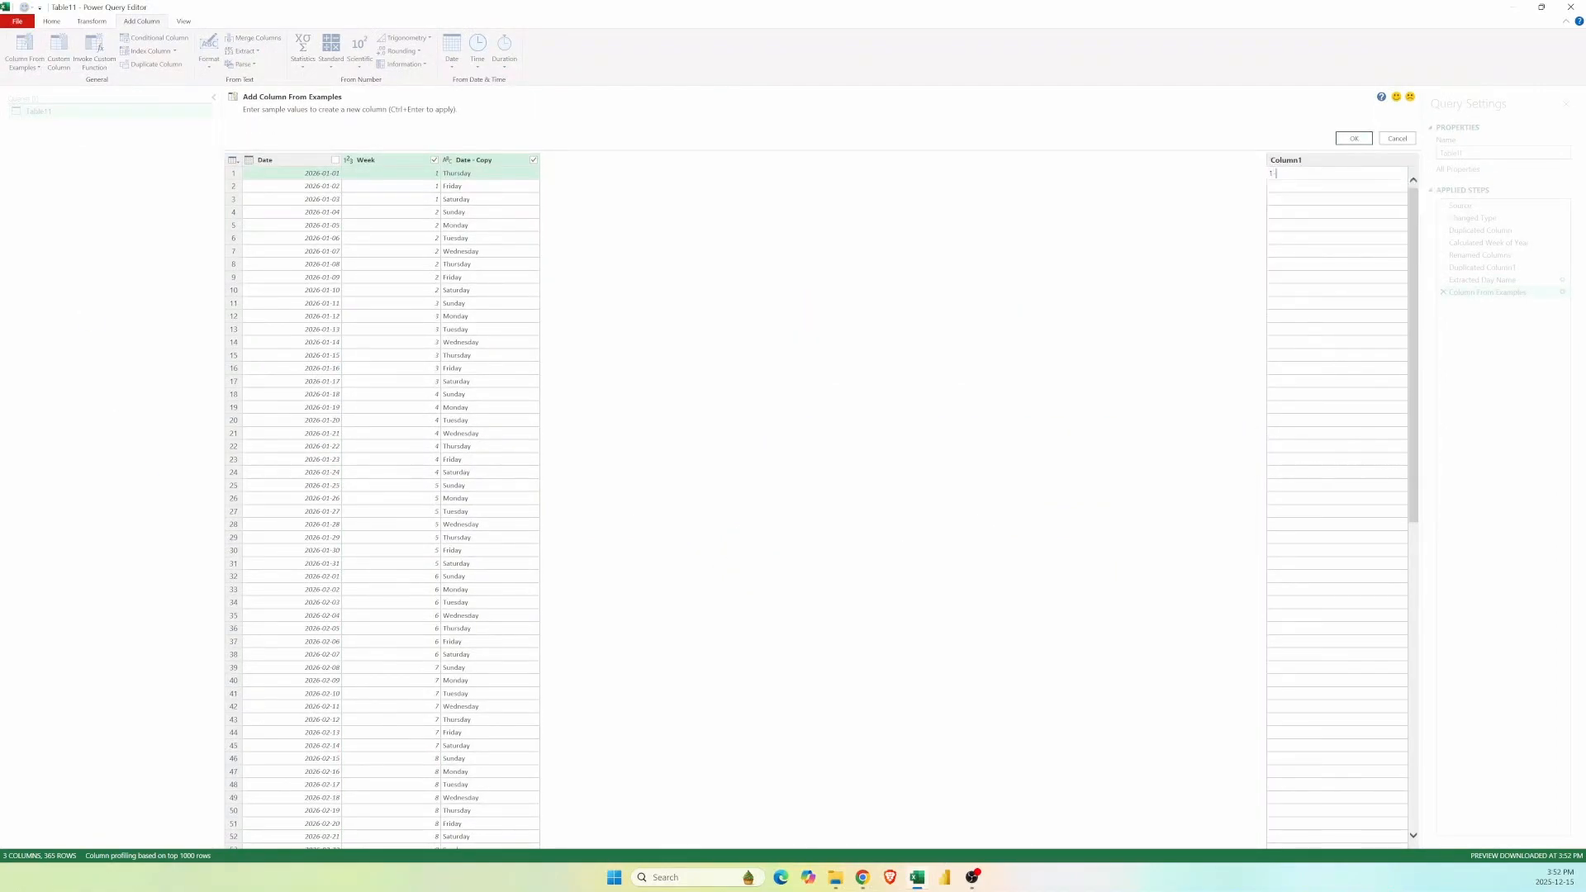
type("Thursday")
key("Return")
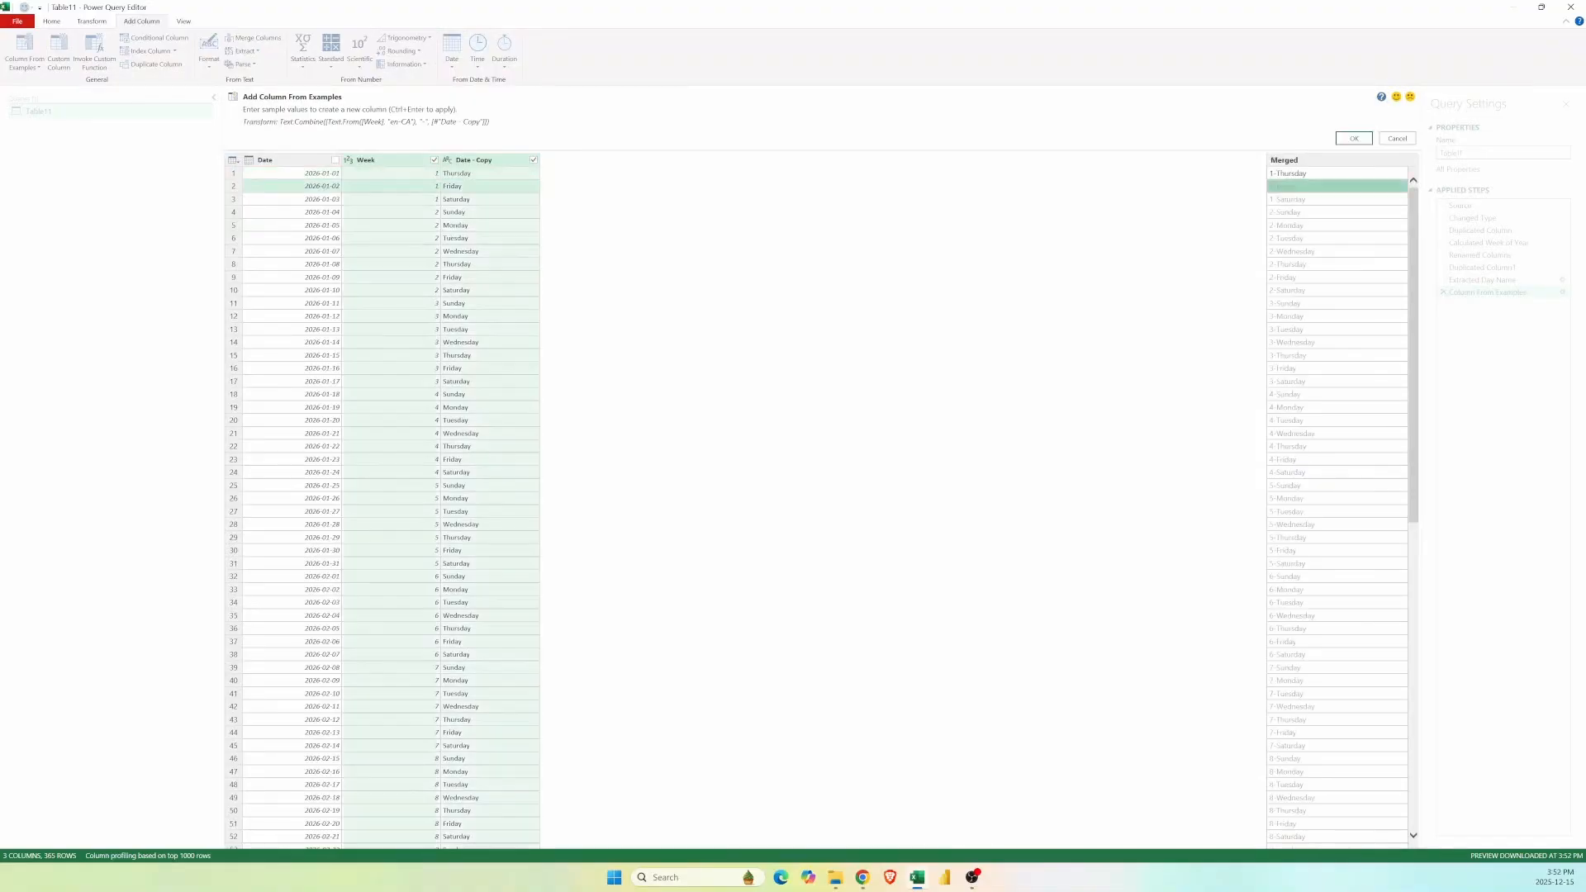
left_click(1355, 139)
- Close the calendar query and load it to the workbook as a connection only
left_click(18, 65)
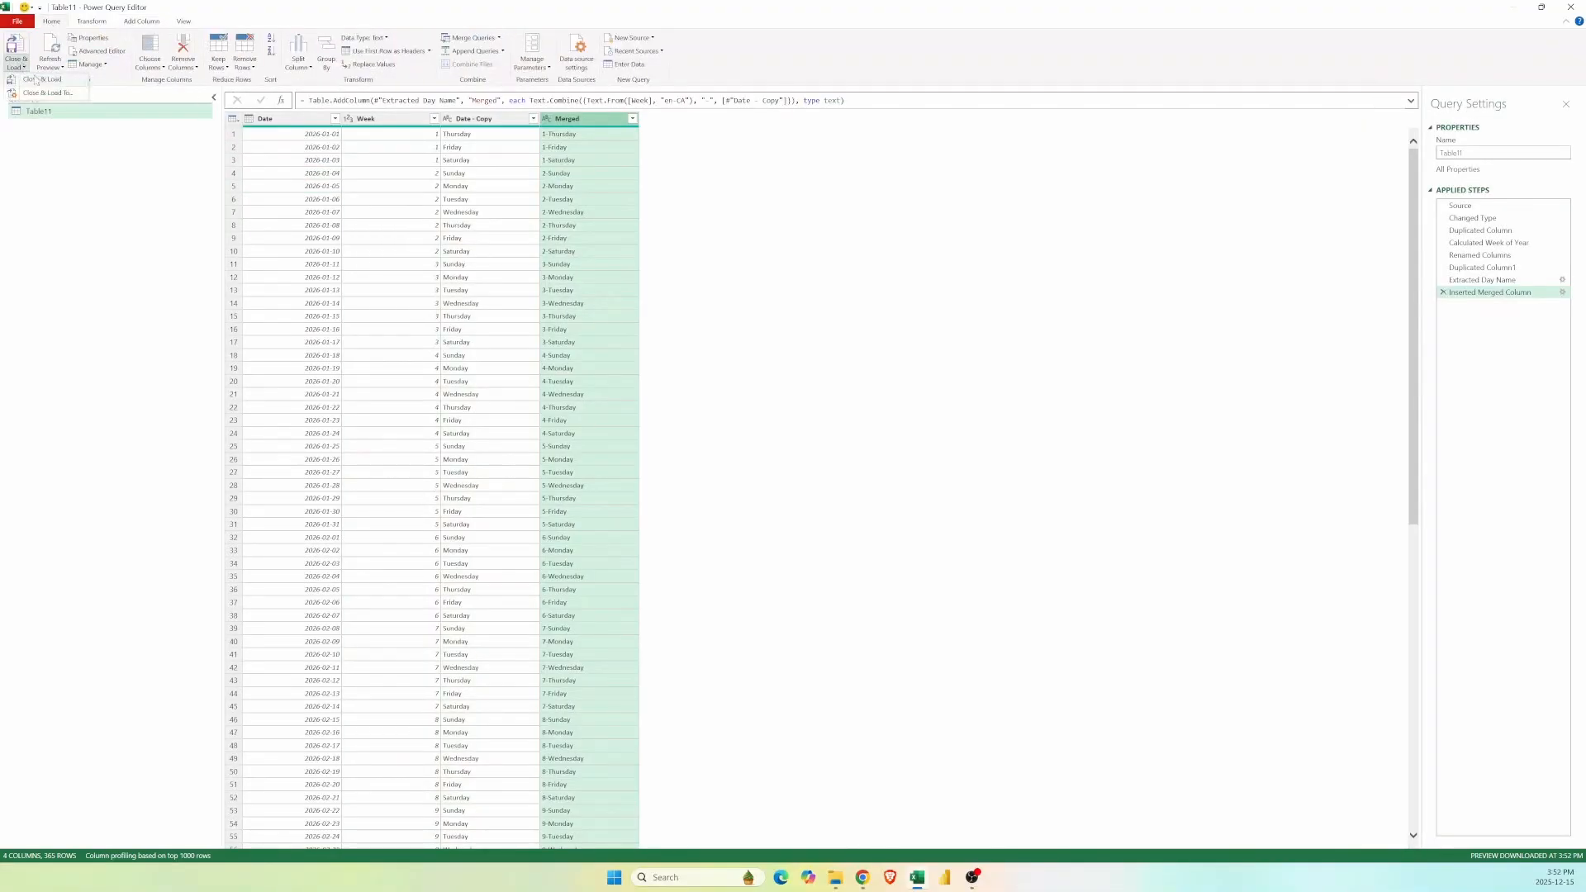
left_click(54, 94)
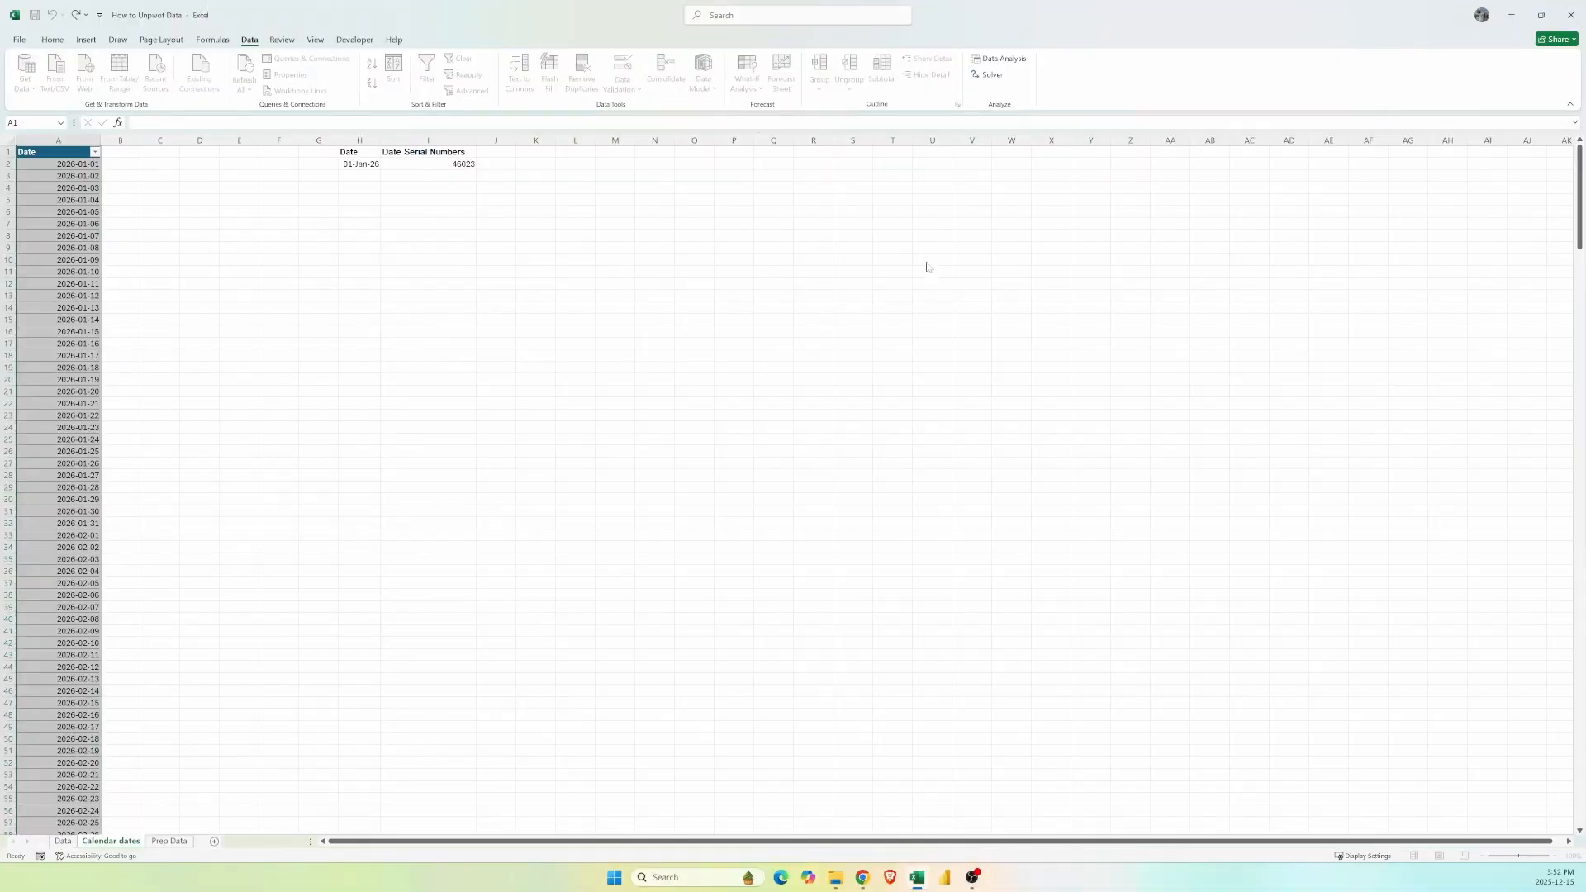
left_click(331, 362)
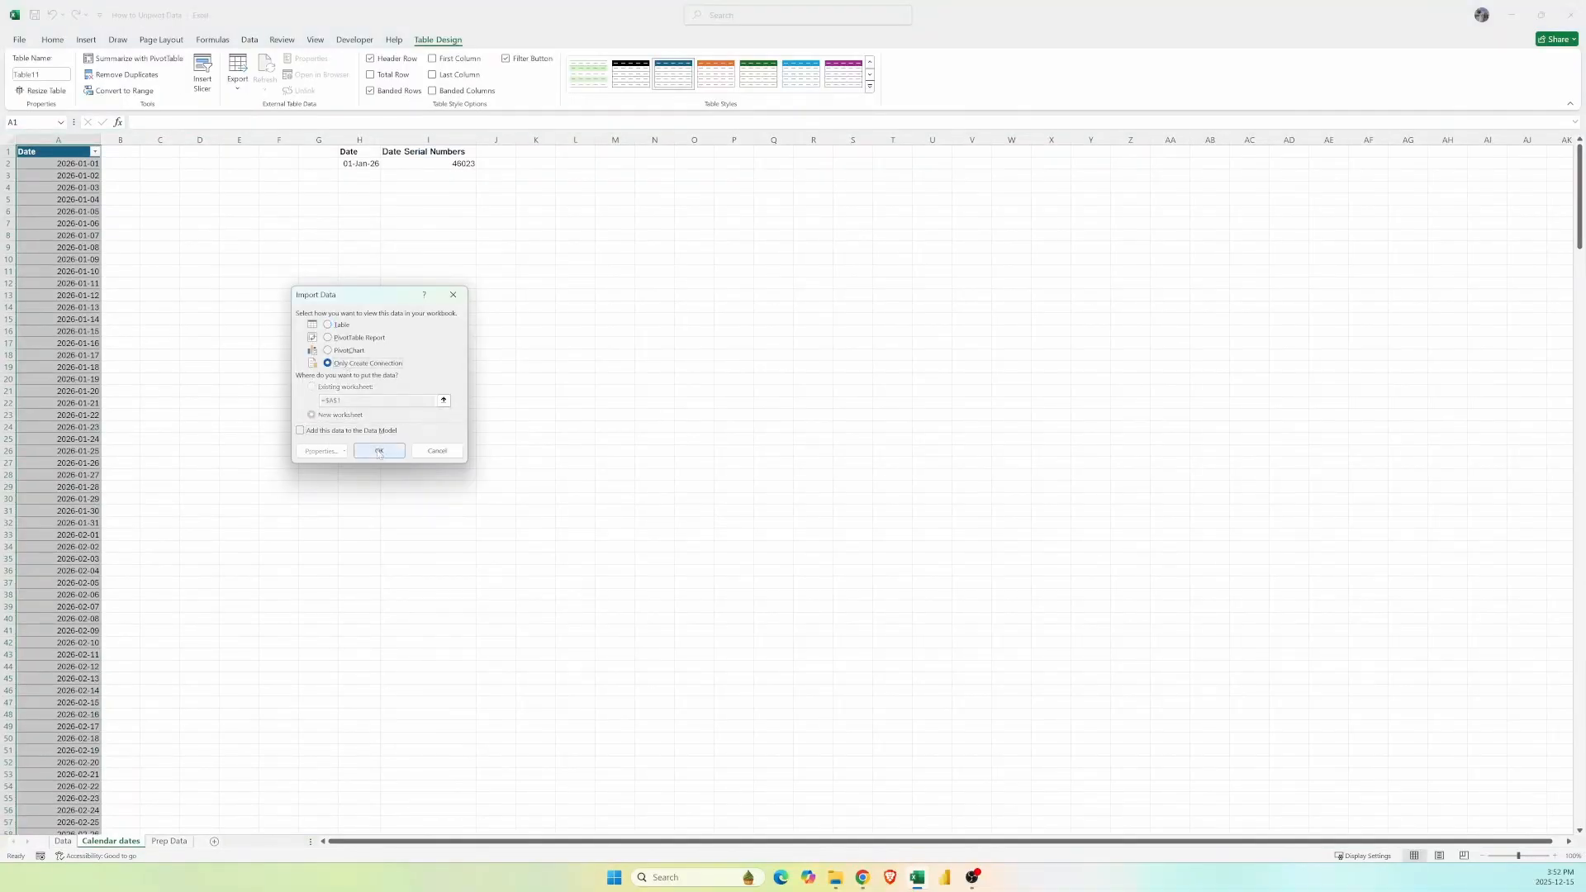
left_click(379, 453)
left_click(156, 737)
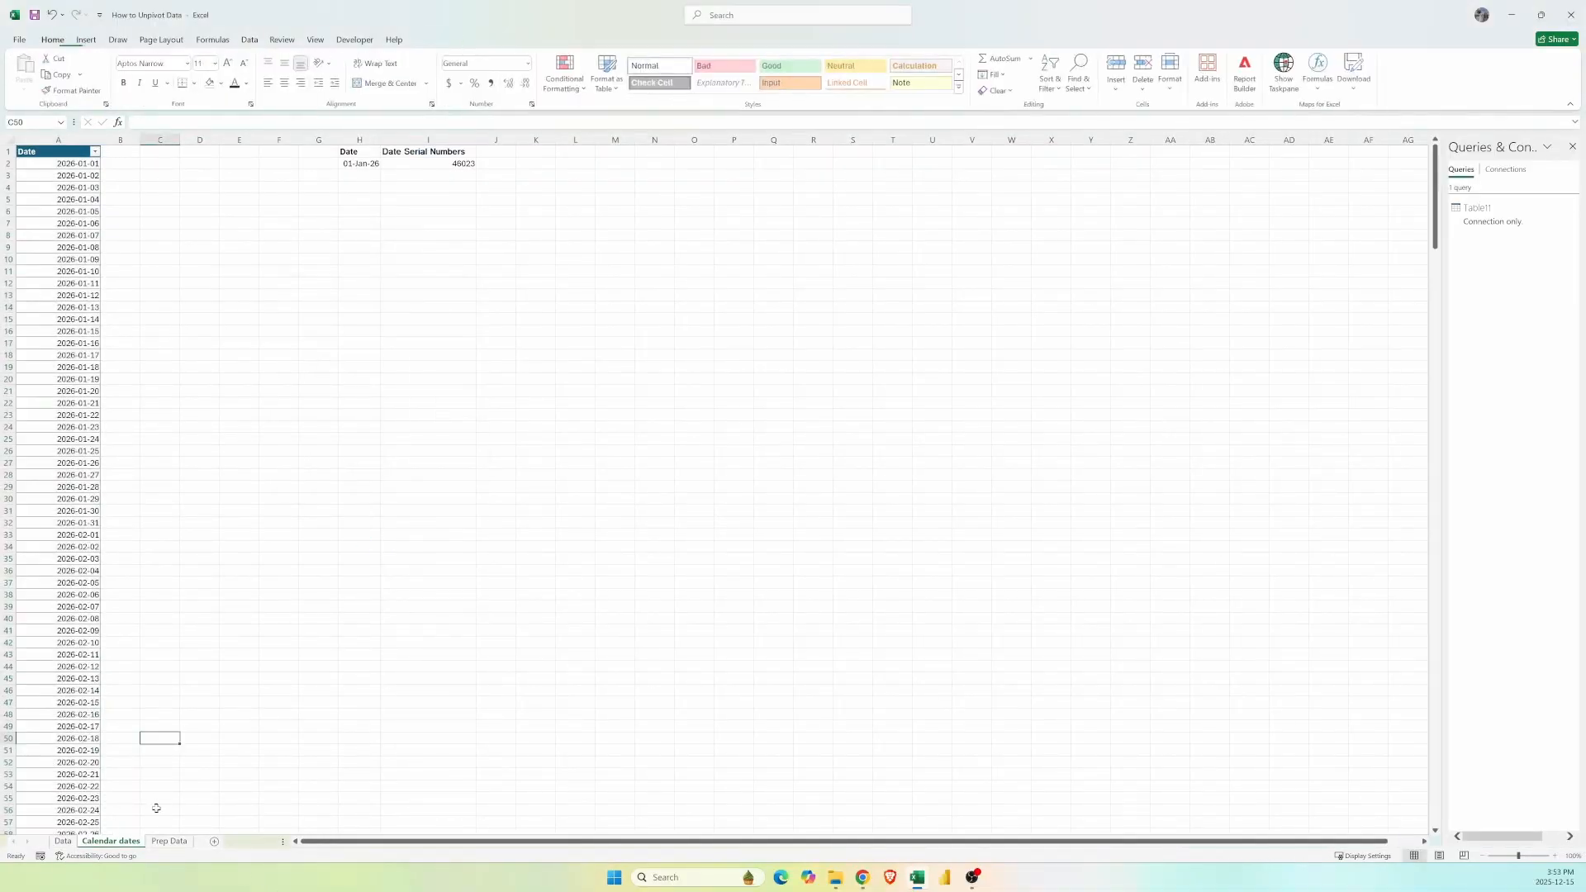
- Copy the entire weekly table from the Data sheet and paste it as values at A1 of the Prep Data sheet
left_click(62, 841)
left_click_drag(32, 206, 922, 362)
key("ctrl+shift+Down")
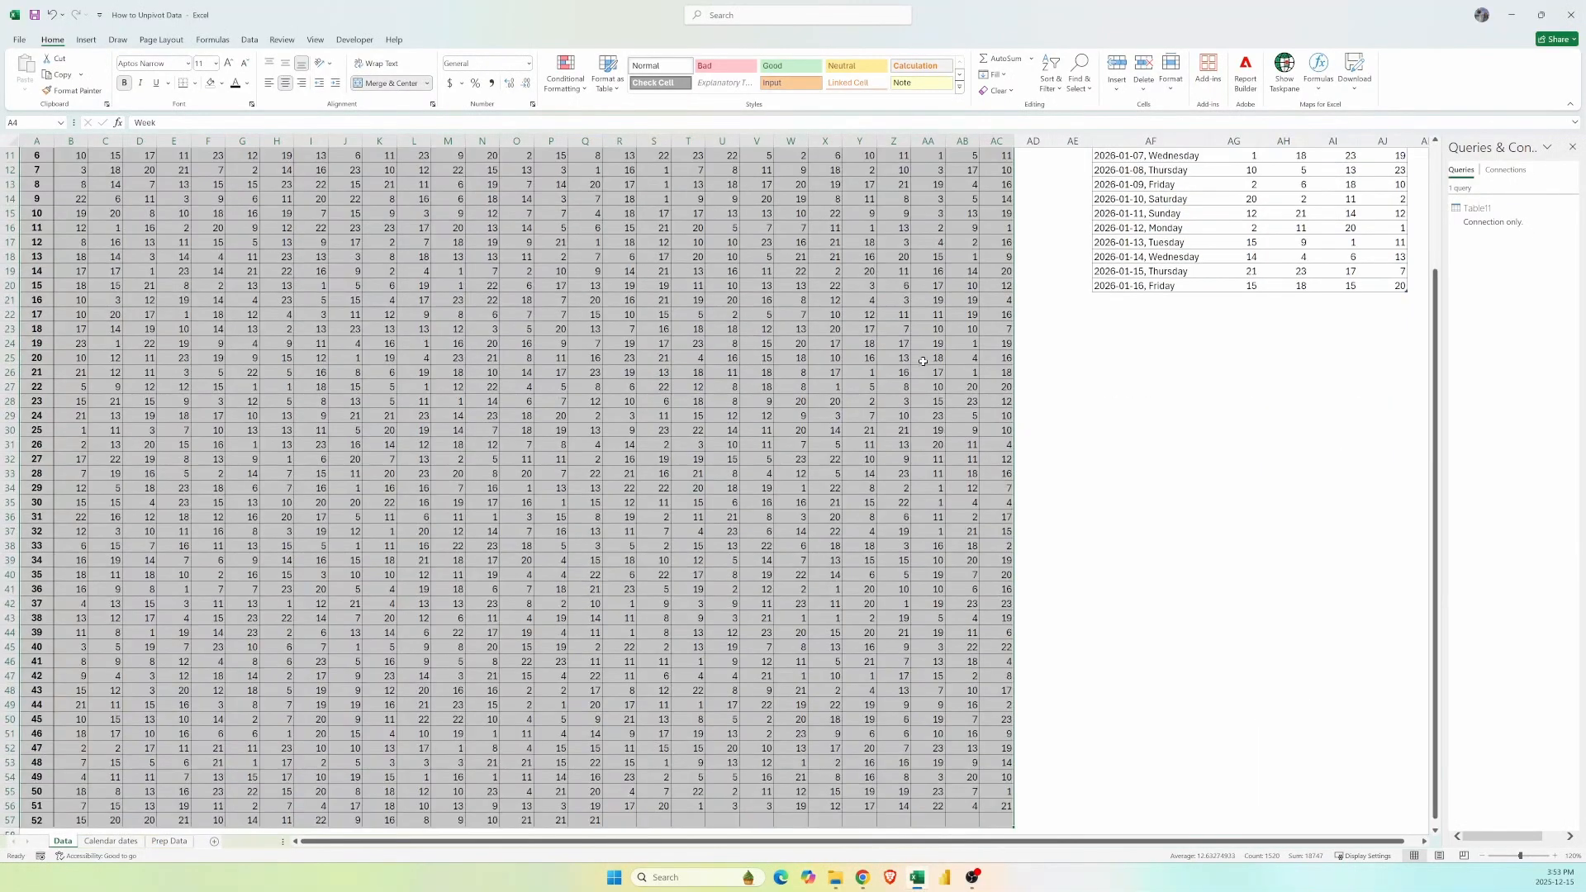
key("ctrl+c")
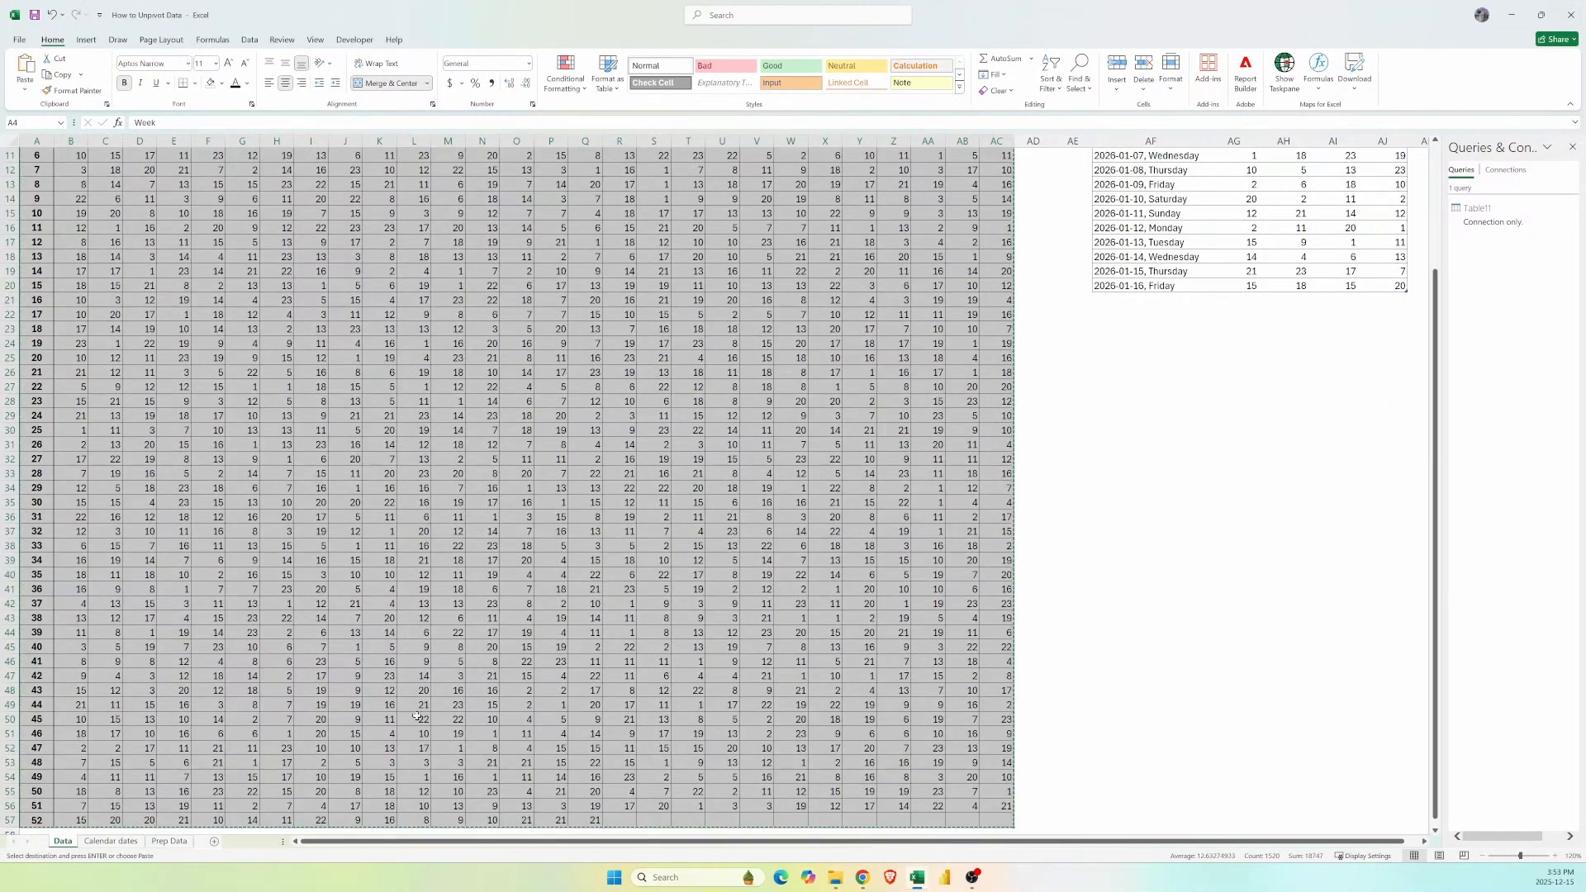
left_click(178, 842)
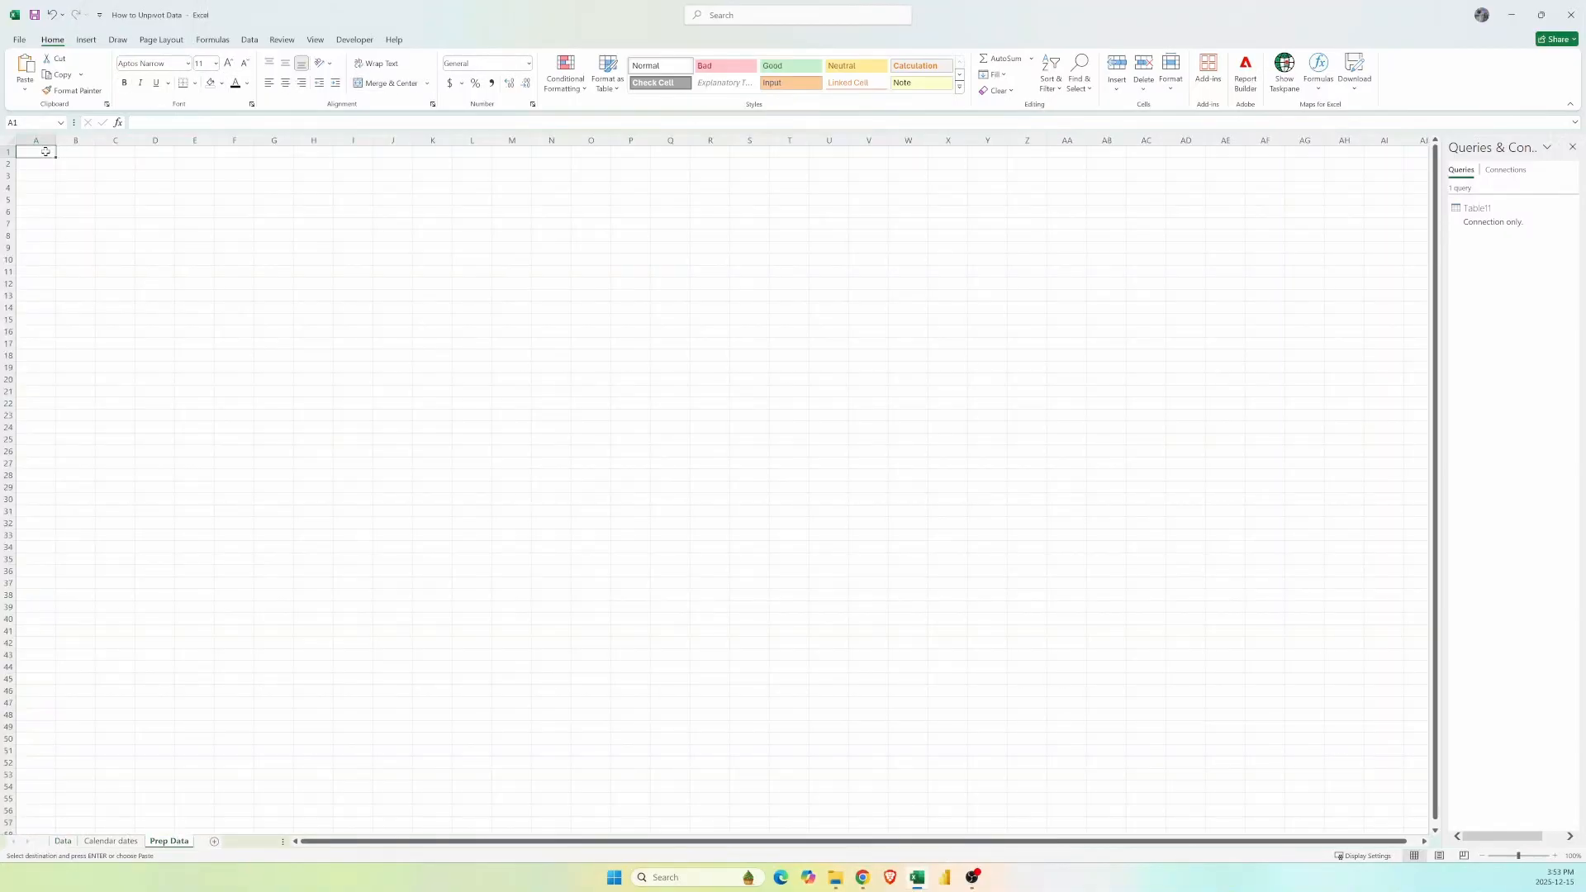
right_click(46, 152)
left_click(94, 236)
- Select only the blank cells in B1:AC1 and fill them all with the formula =B1 to repeat the day names
left_click(107, 154)
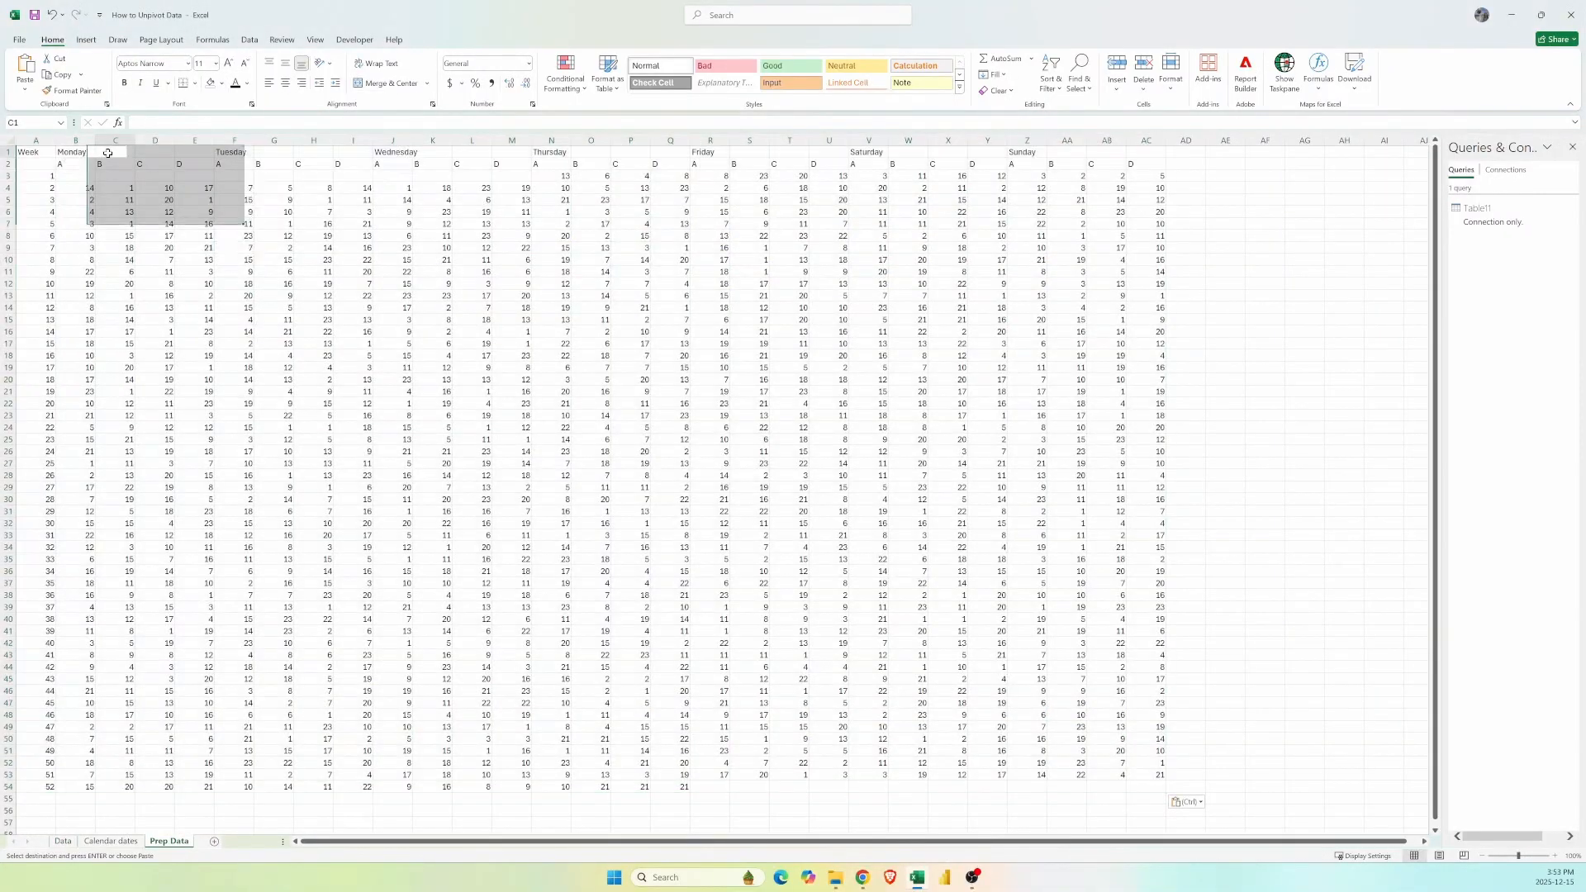
left_click(76, 152)
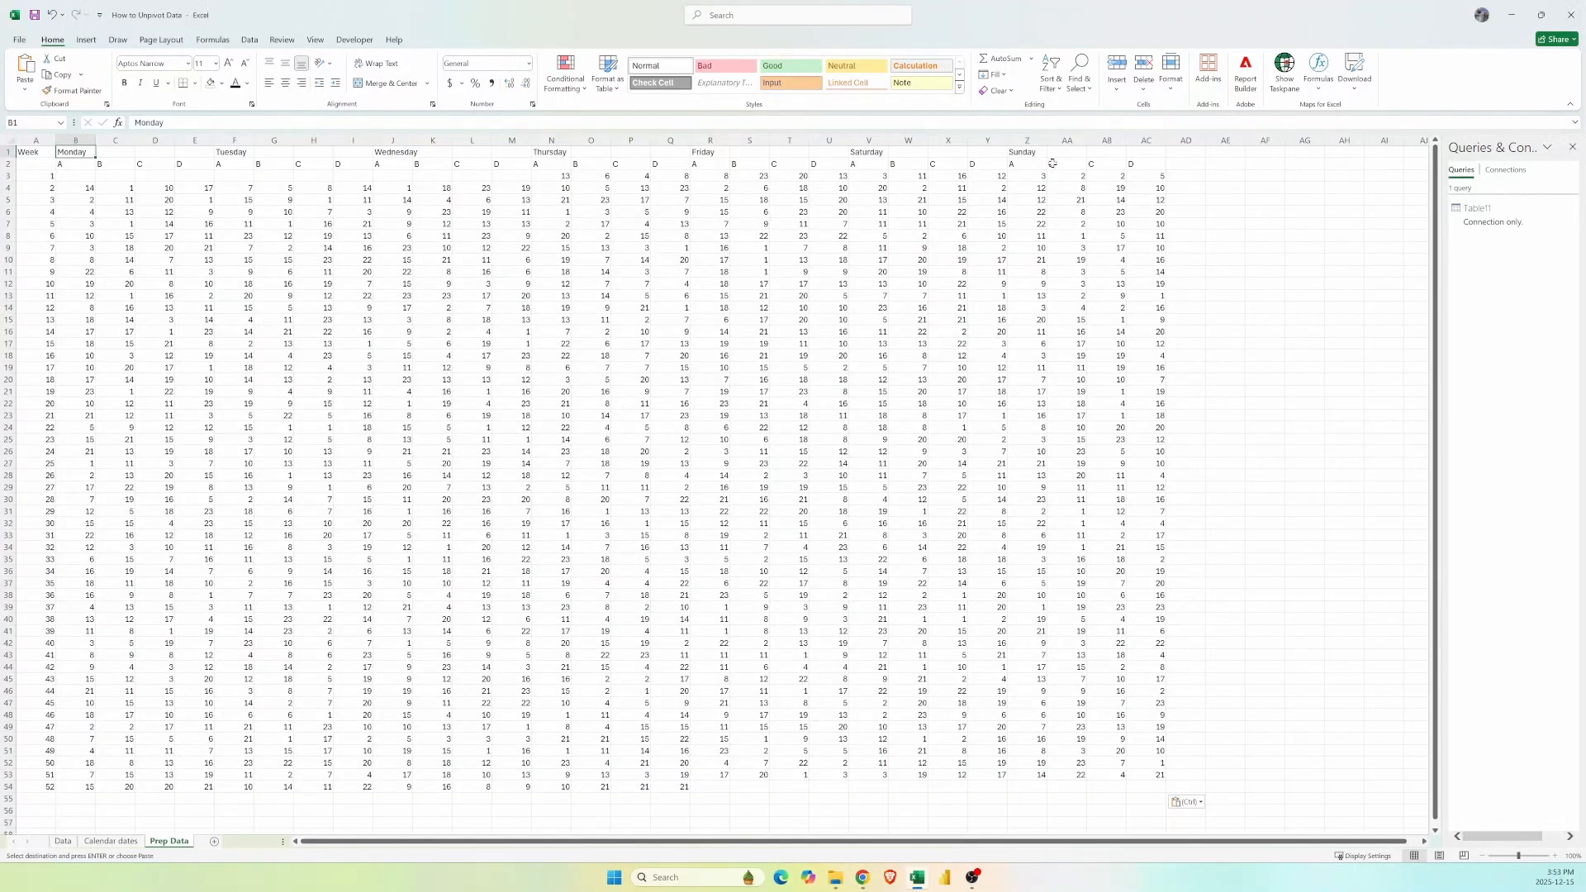
left_click_drag(91, 152, 1149, 145)
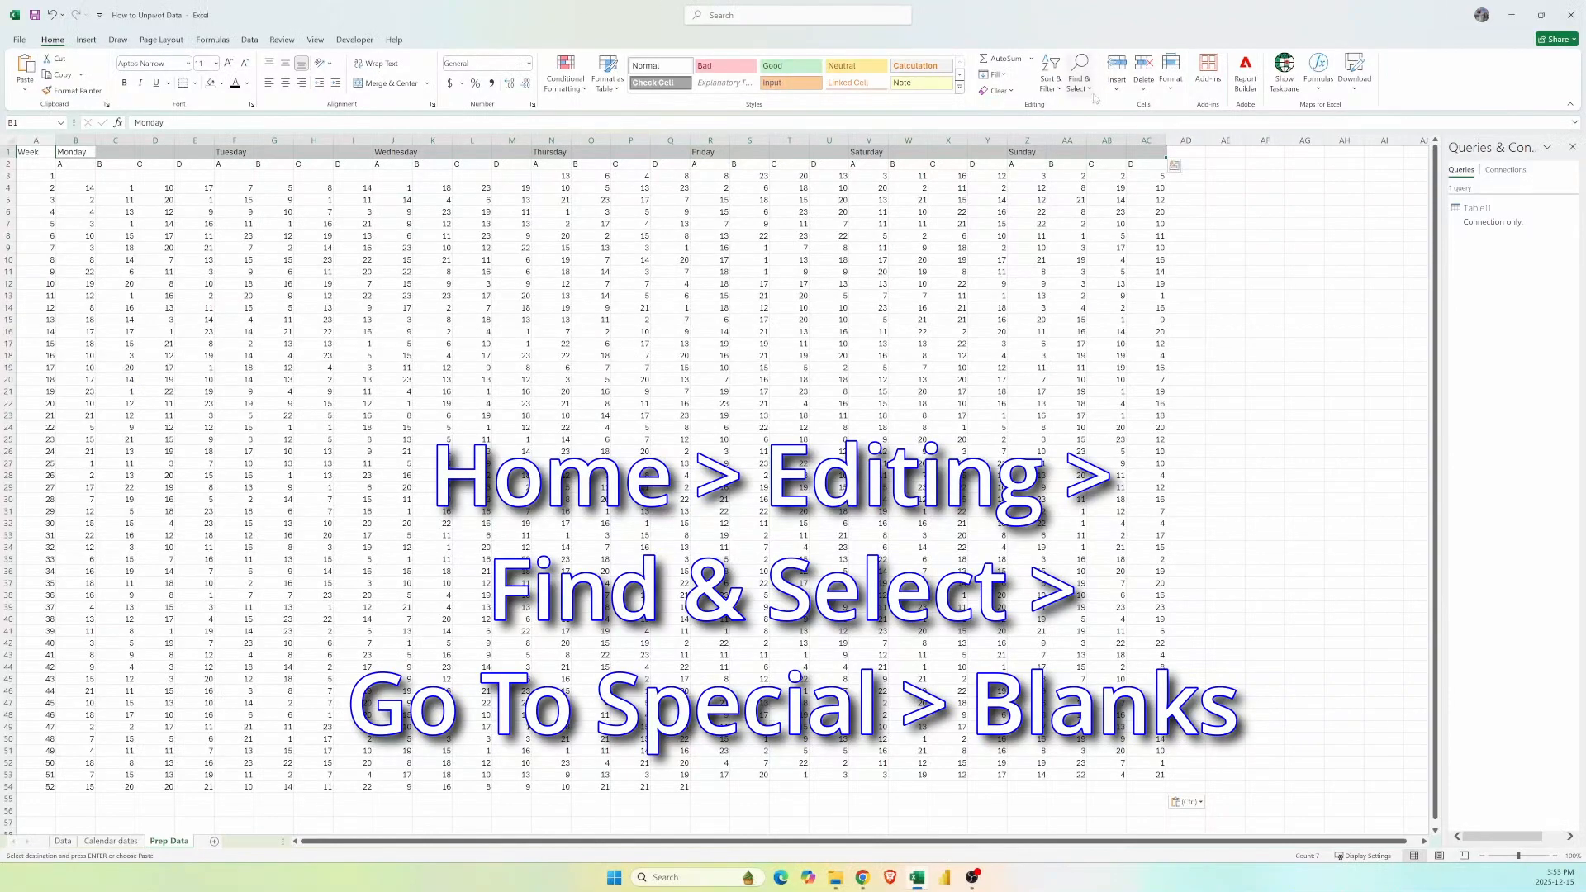
left_click(1091, 83)
left_click(1103, 163)
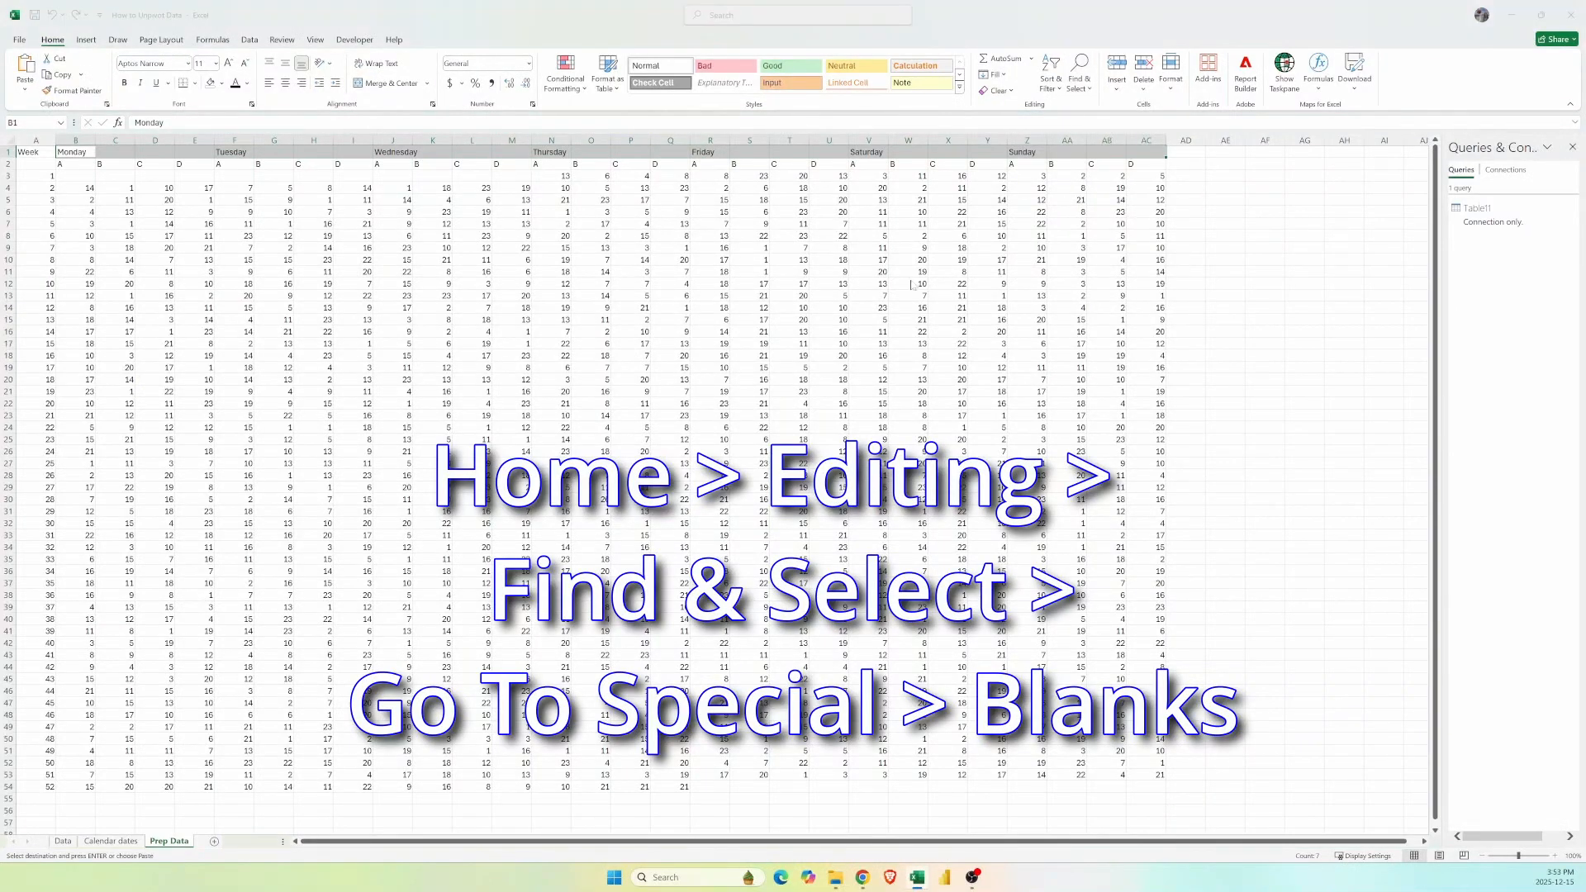
left_click(303, 397)
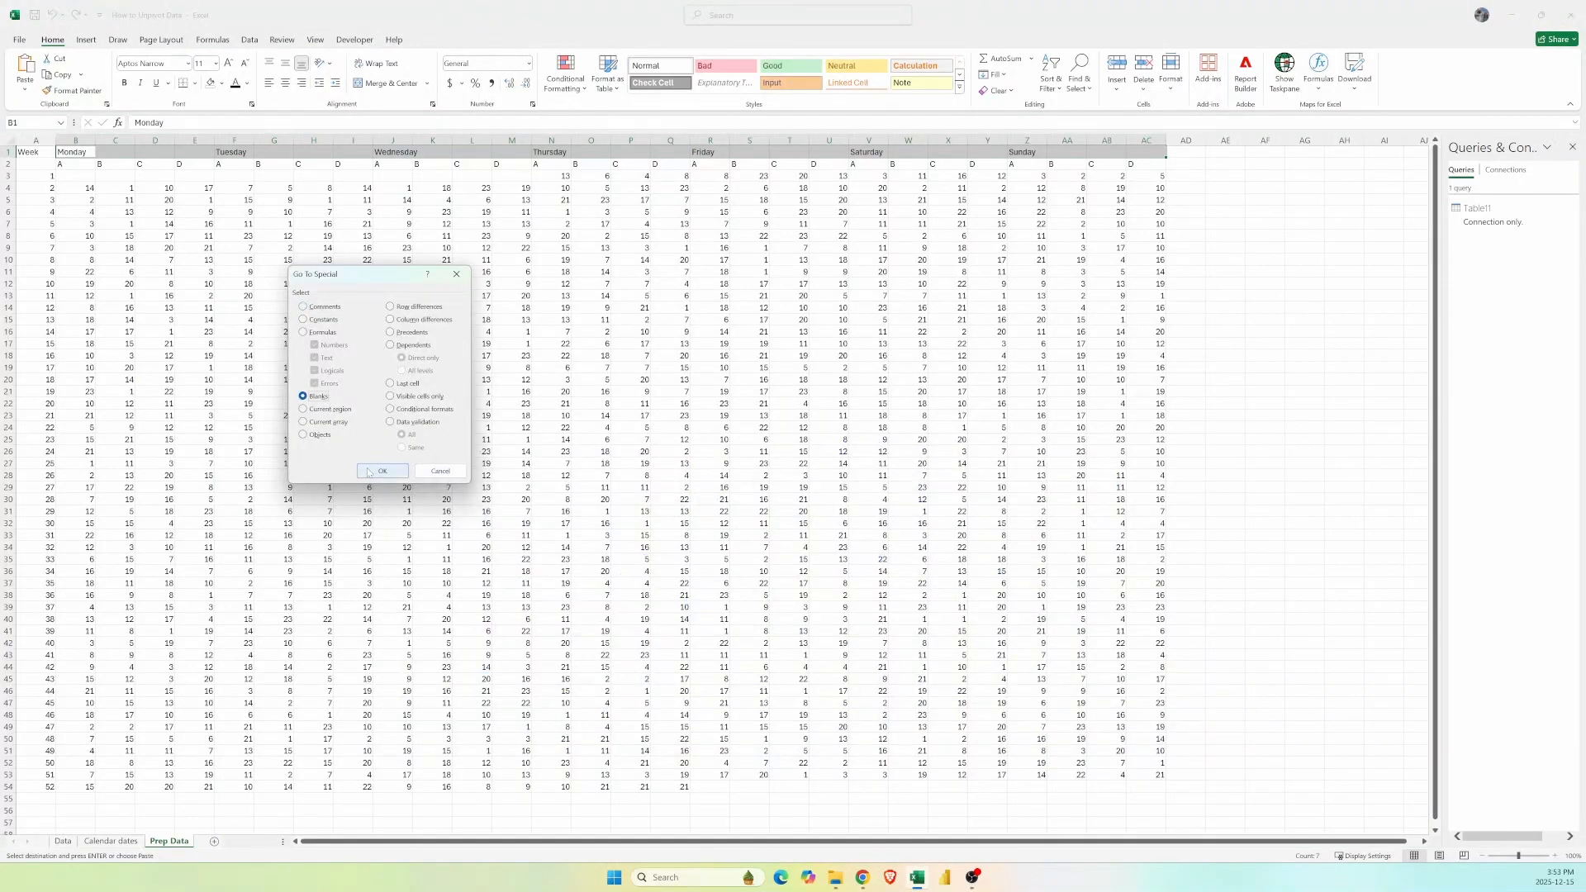
key("Return")
type("=")
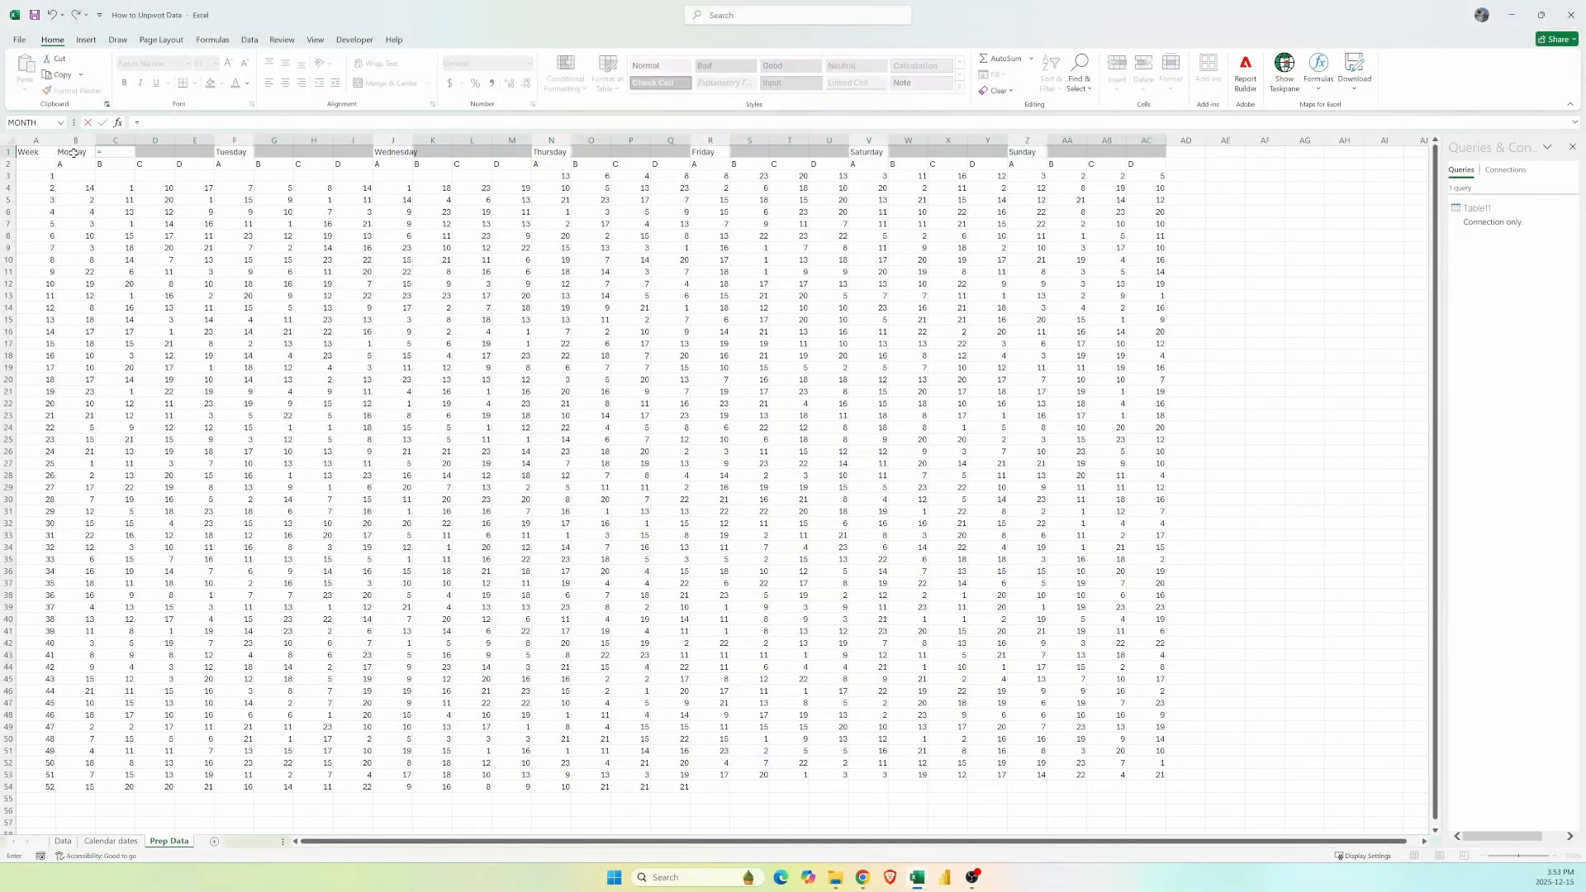
left_click(74, 153)
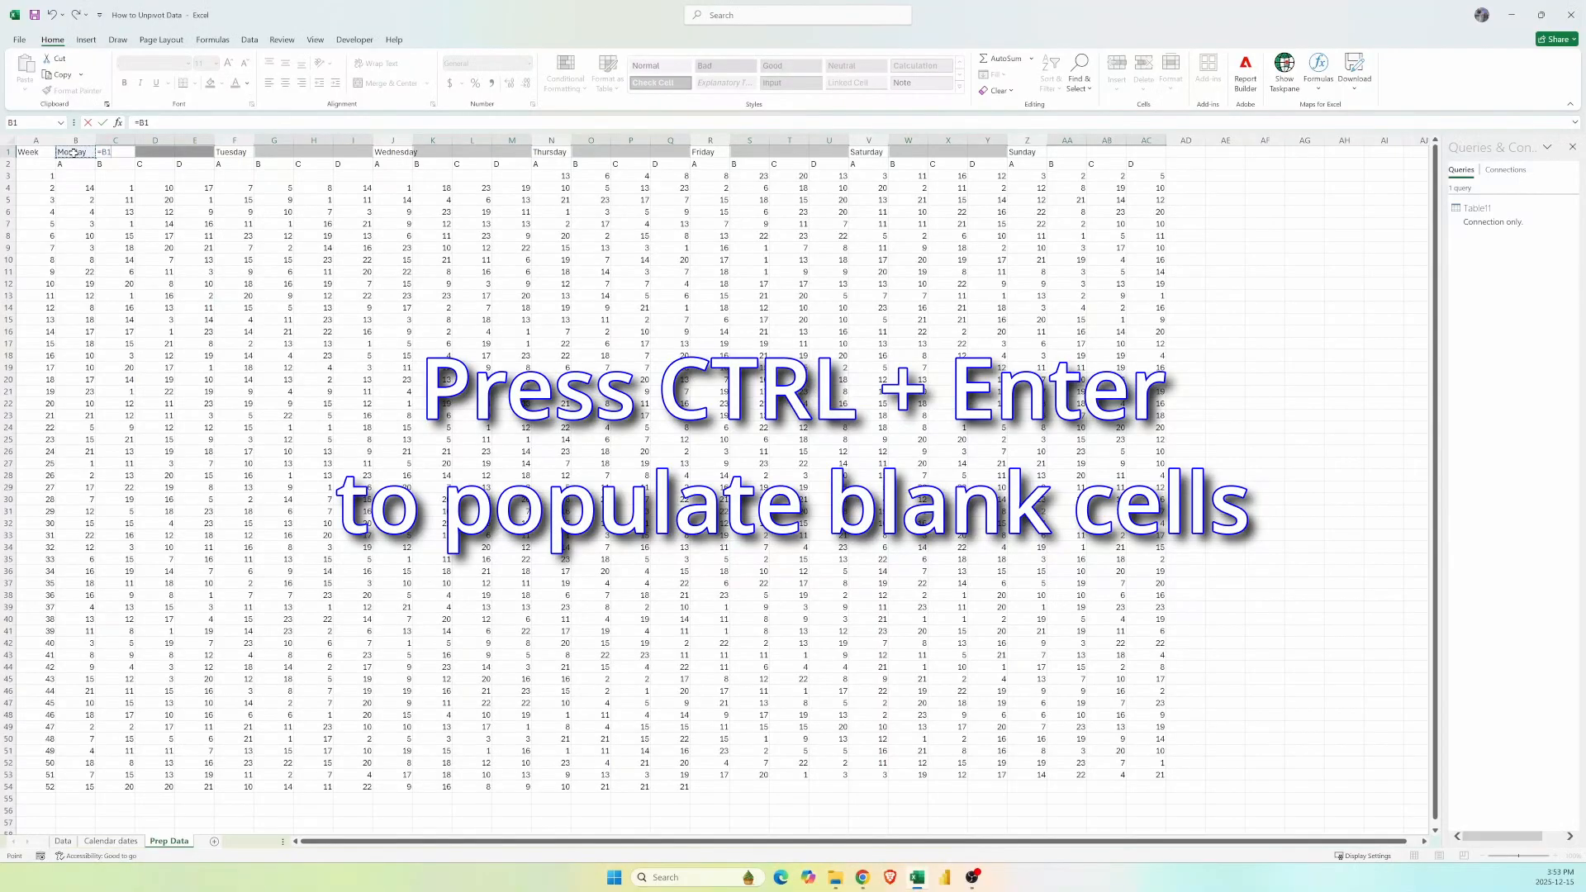
key("ctrl+Return")
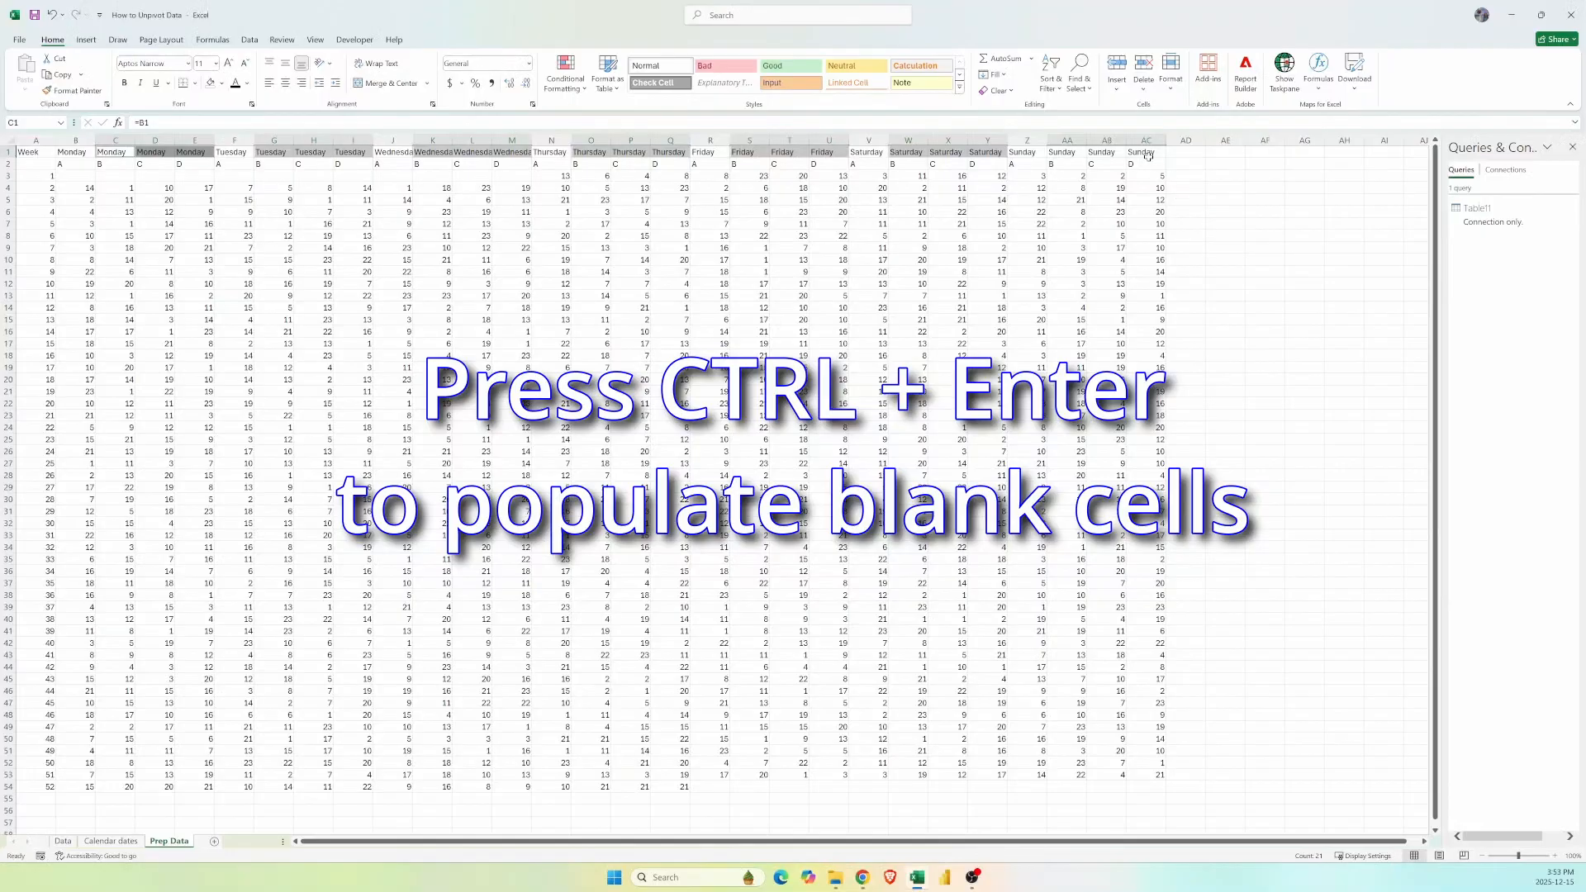
- Insert an empty row above the week 1 row on the Prep Data sheet
left_click(7, 176)
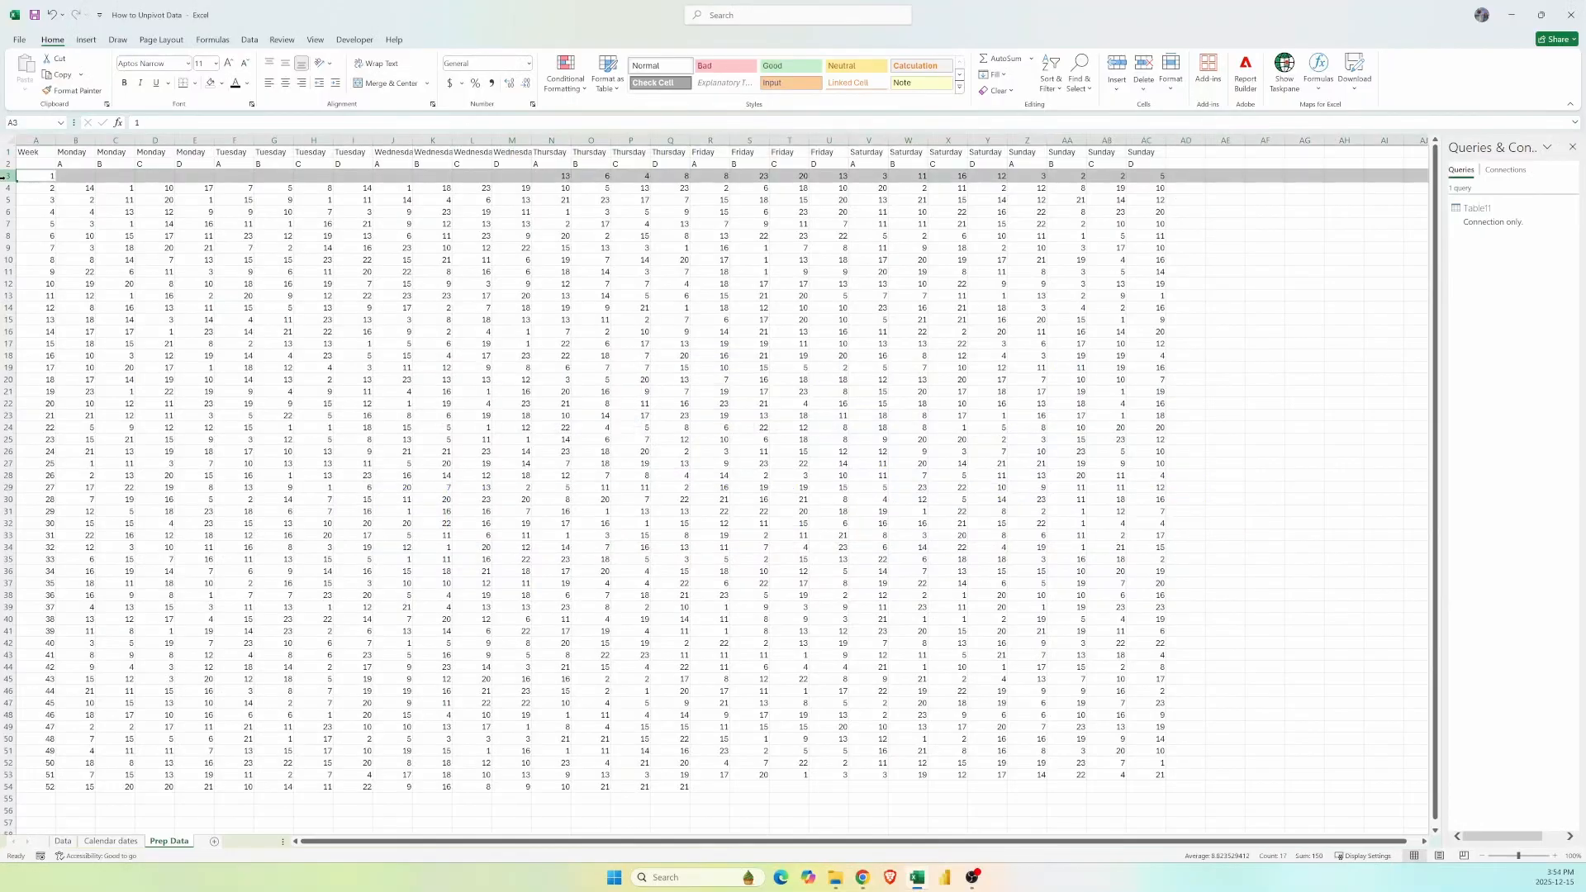
right_click(7, 176)
key("Escape")
- Fill B3:AC3 with the formula =B1&" "&B2 to combine each day name with its letter
left_click_drag(75, 176, 1149, 178)
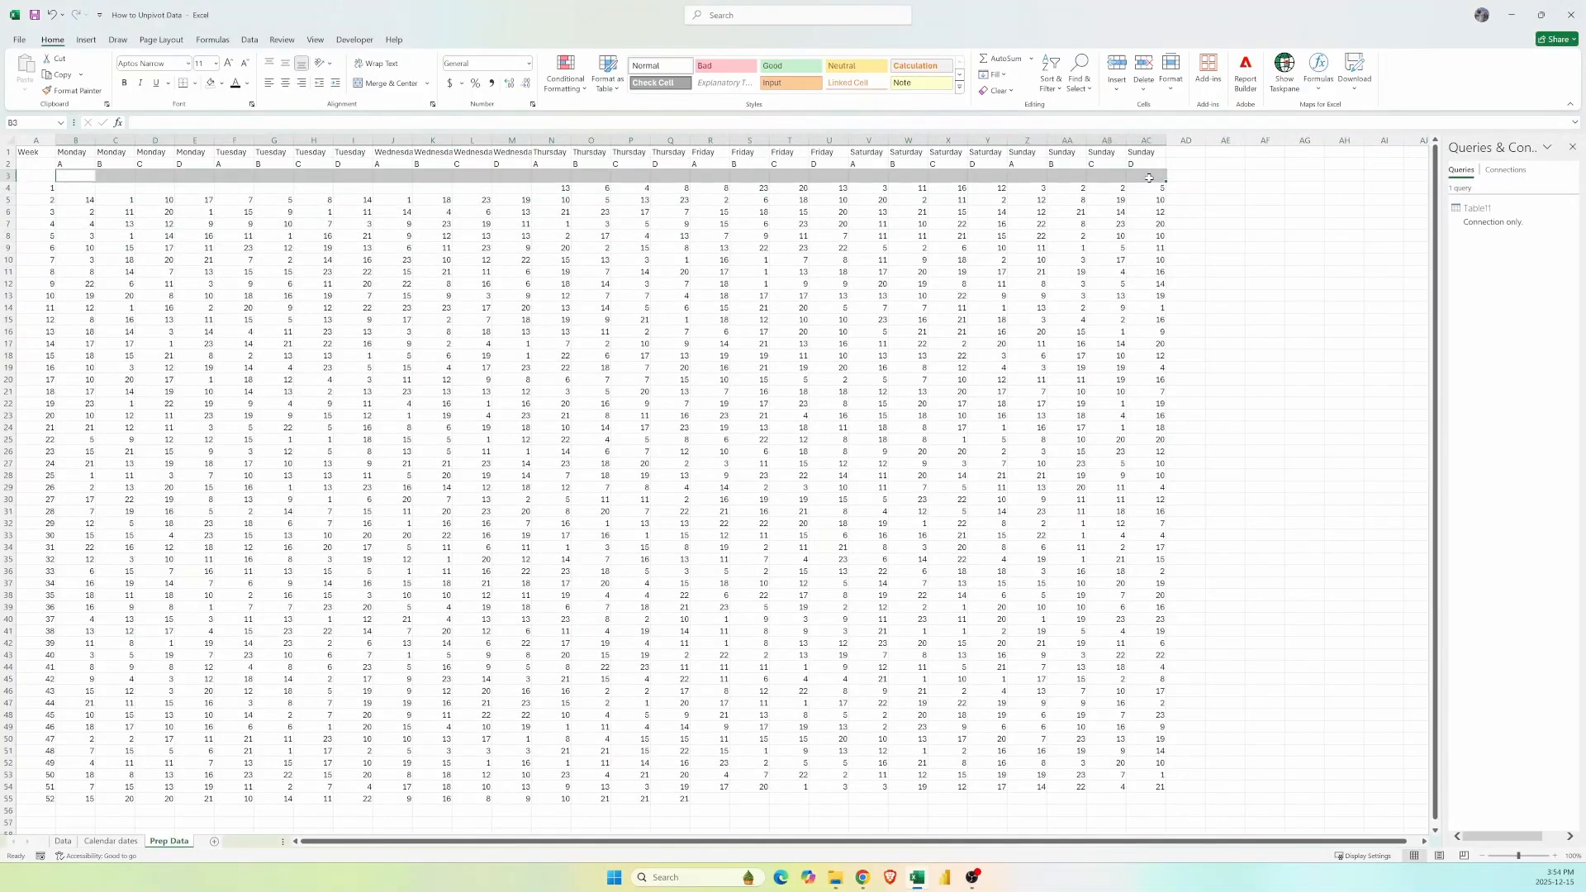
type("=")
left_click(73, 153)
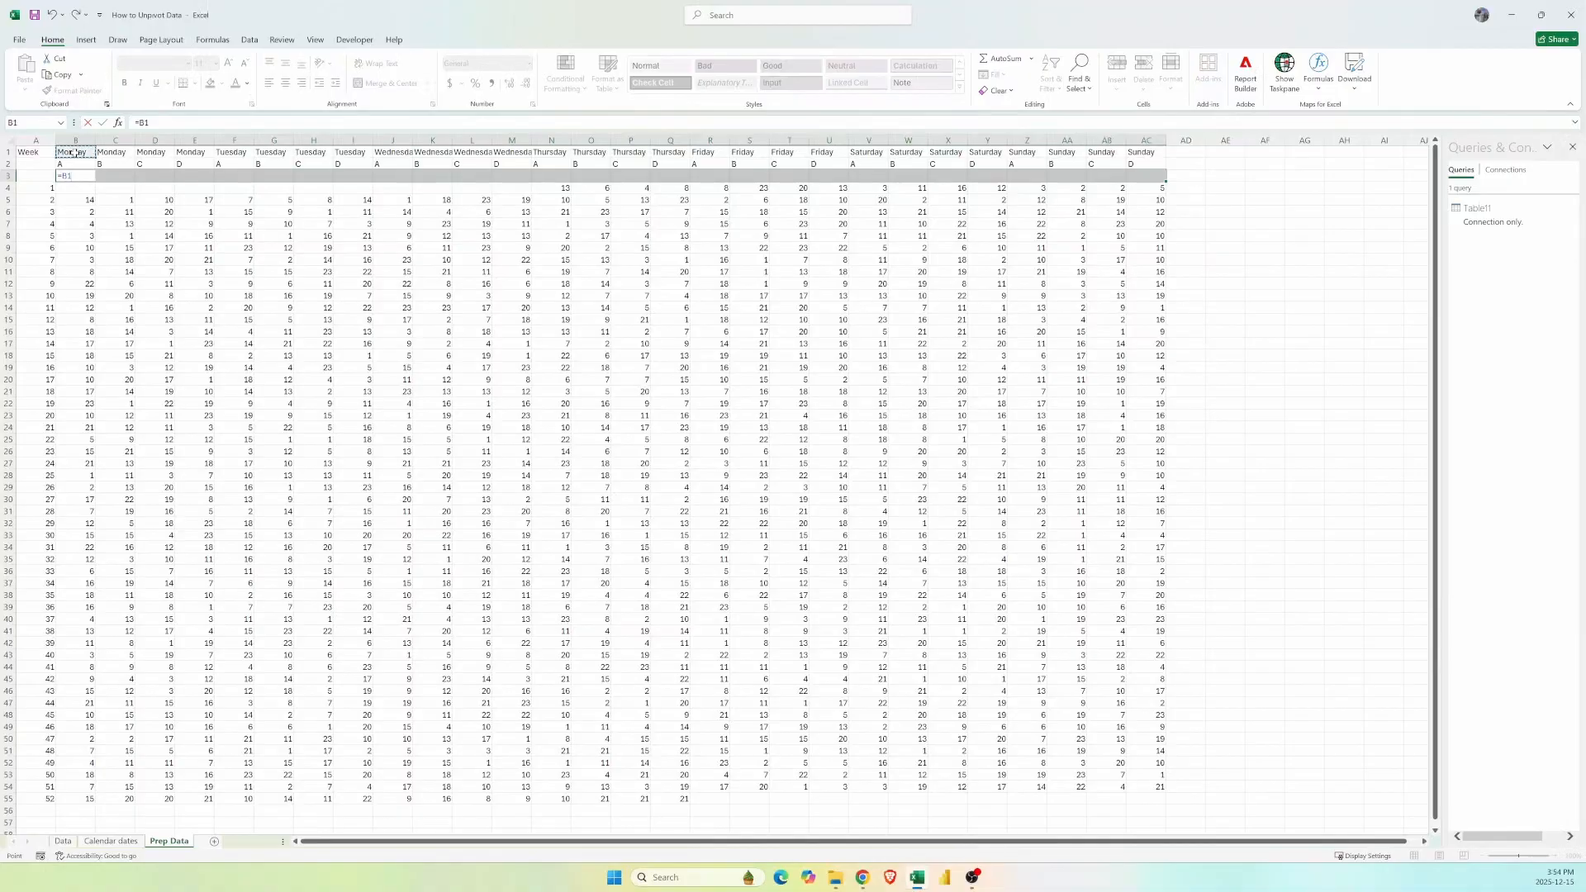
type("&\" \"&")
left_click(81, 164)
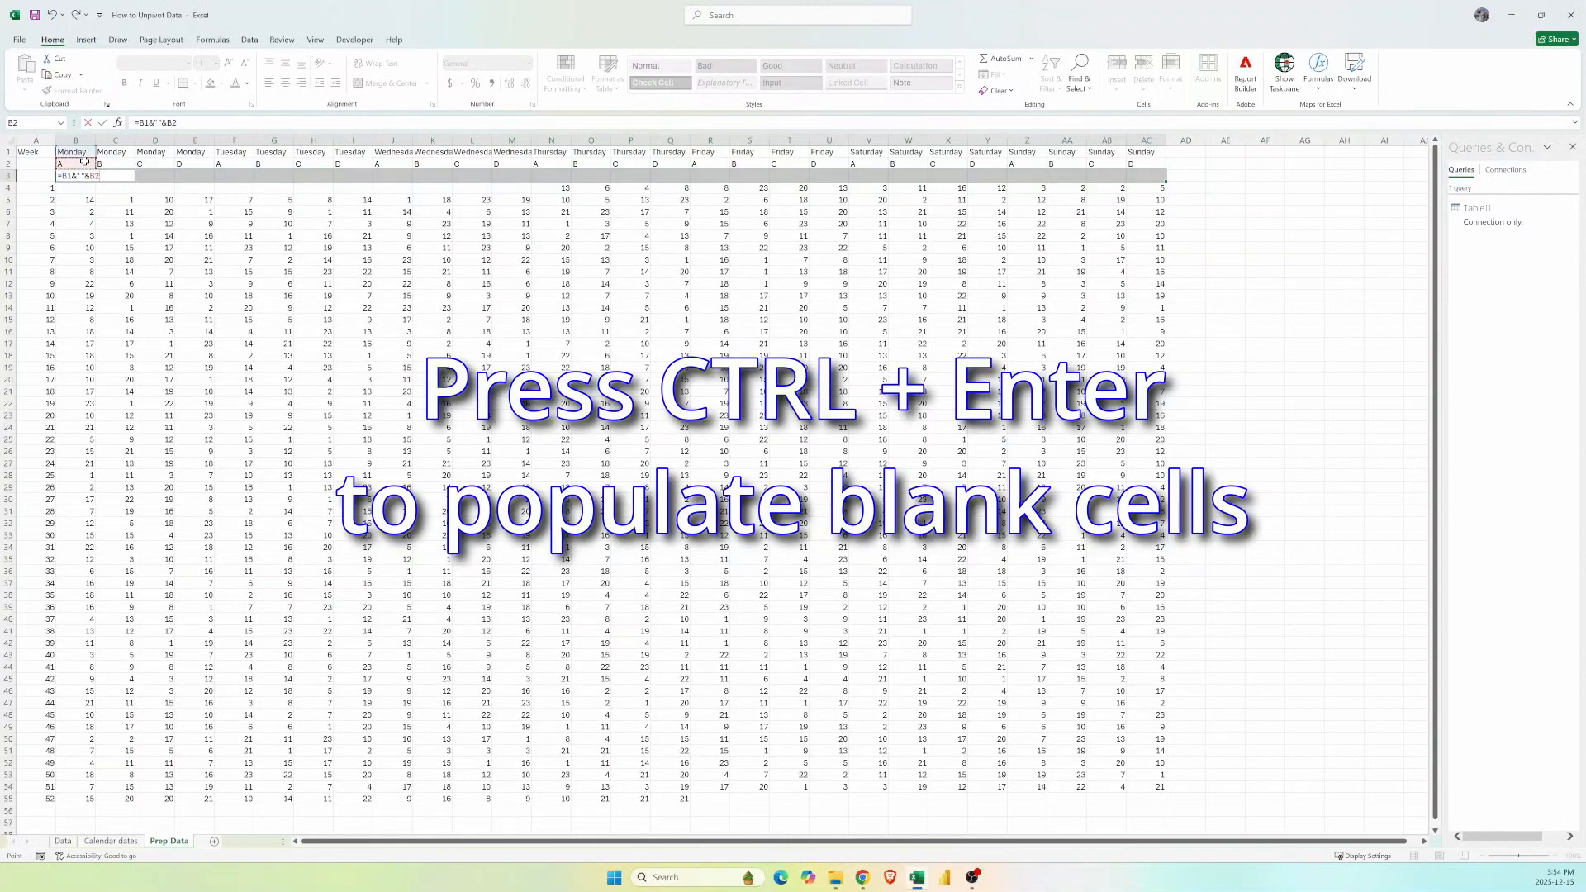
key("ctrl+Return")
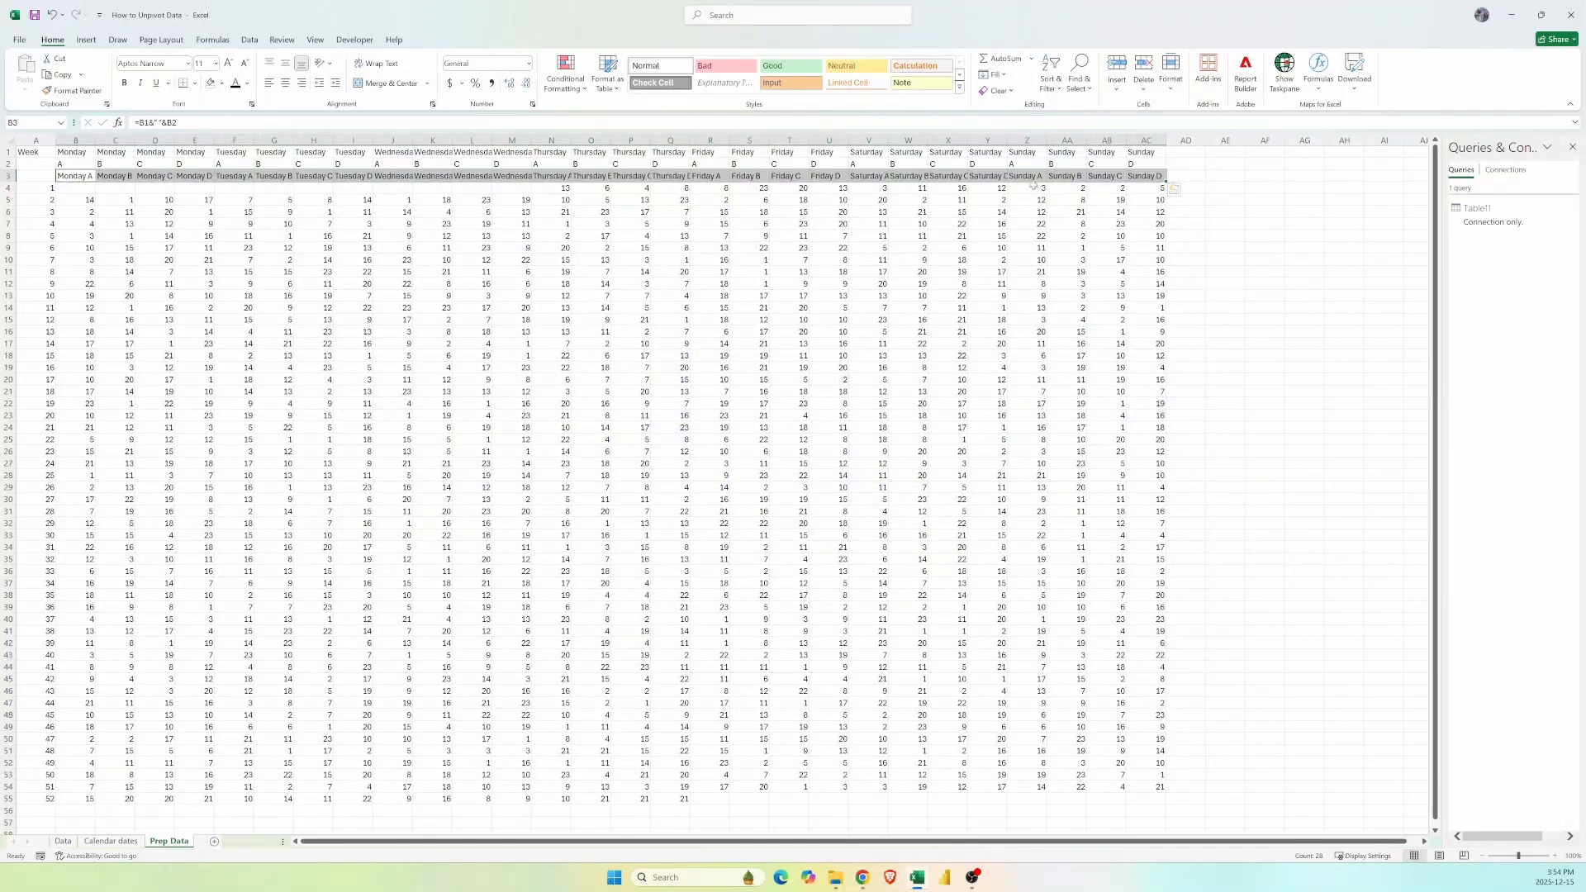
- Replace the combined header formulas in row 3 with their values
key("ctrl+c")
right_click(653, 177)
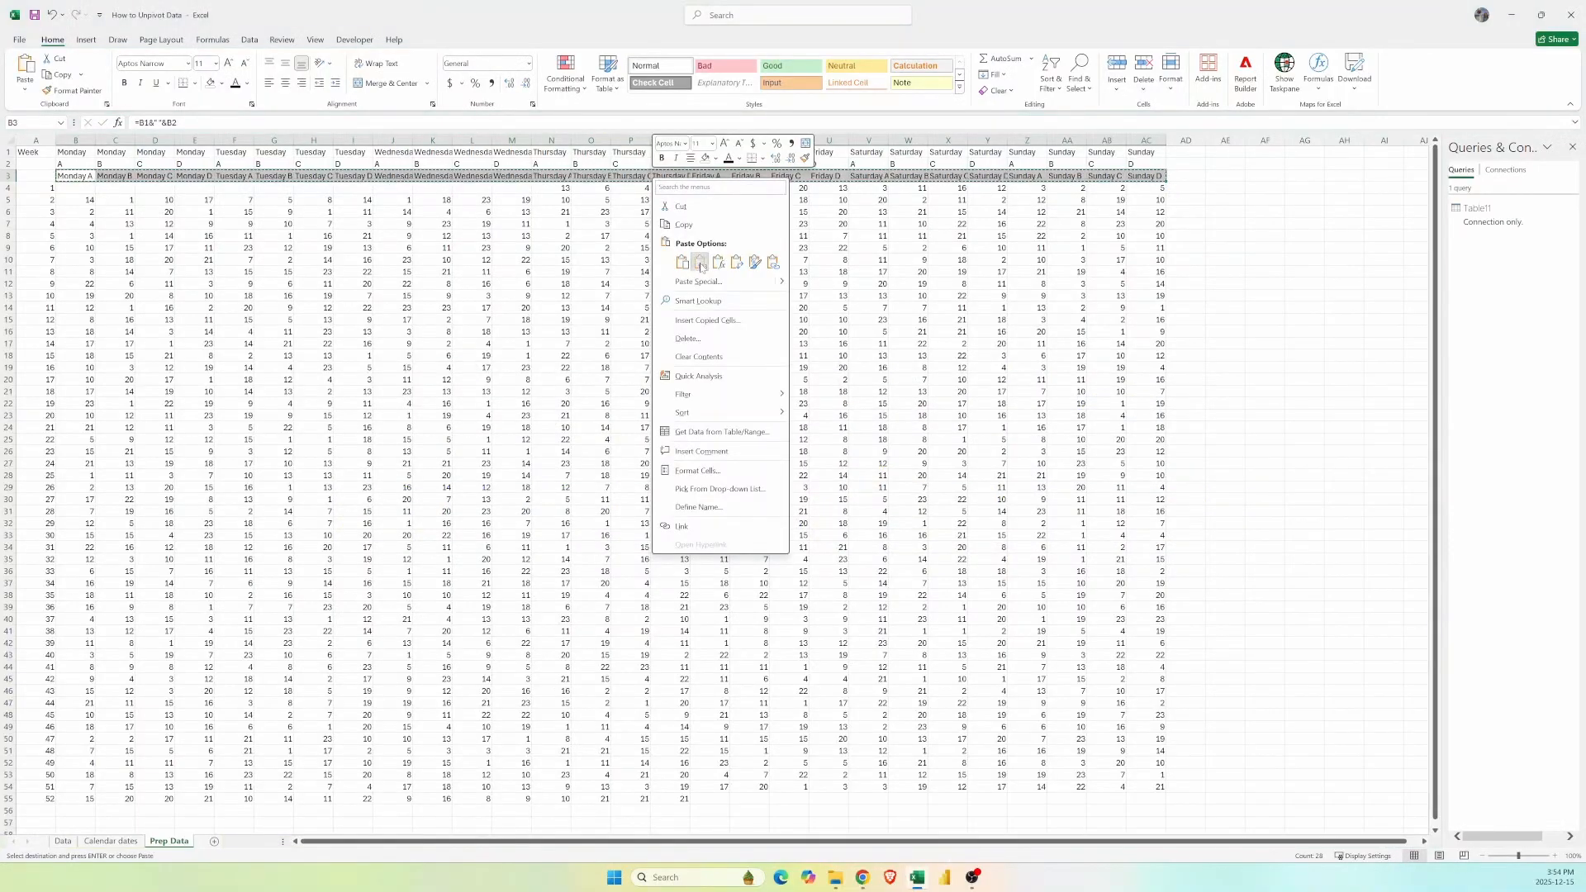
left_click(700, 263)
- Move the Week header from A1 to A3 and clear the contents of rows 1 and 2
left_click(28, 152)
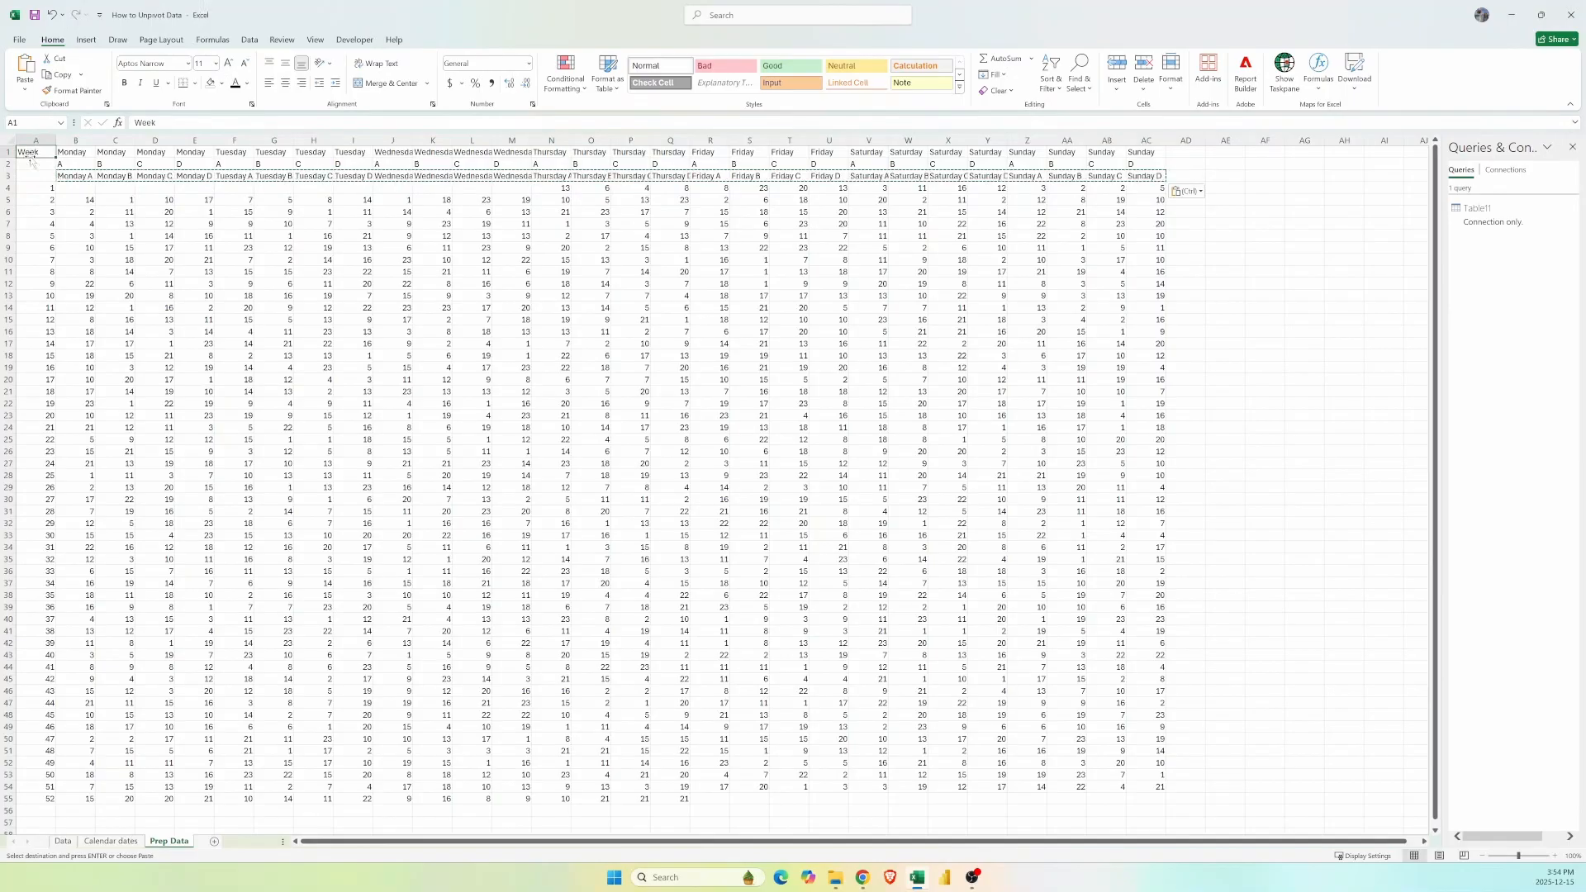
mouse_move(32, 162)
left_mouse_down()
mouse_move(32, 186)
mouse_move(6, 163)
left_mouse_up()
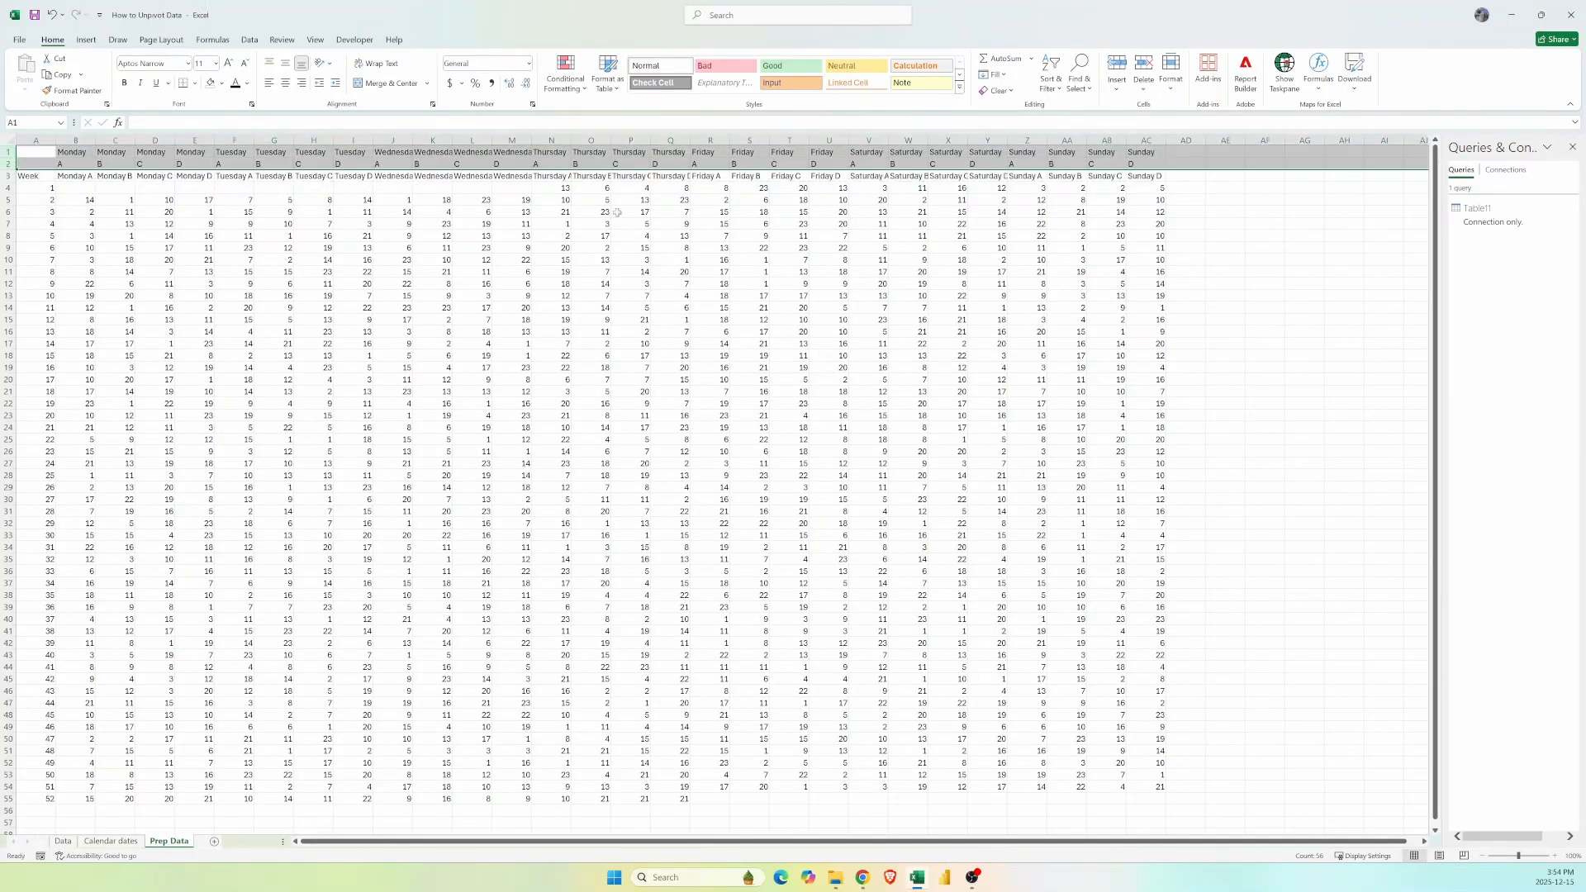
key("Delete")
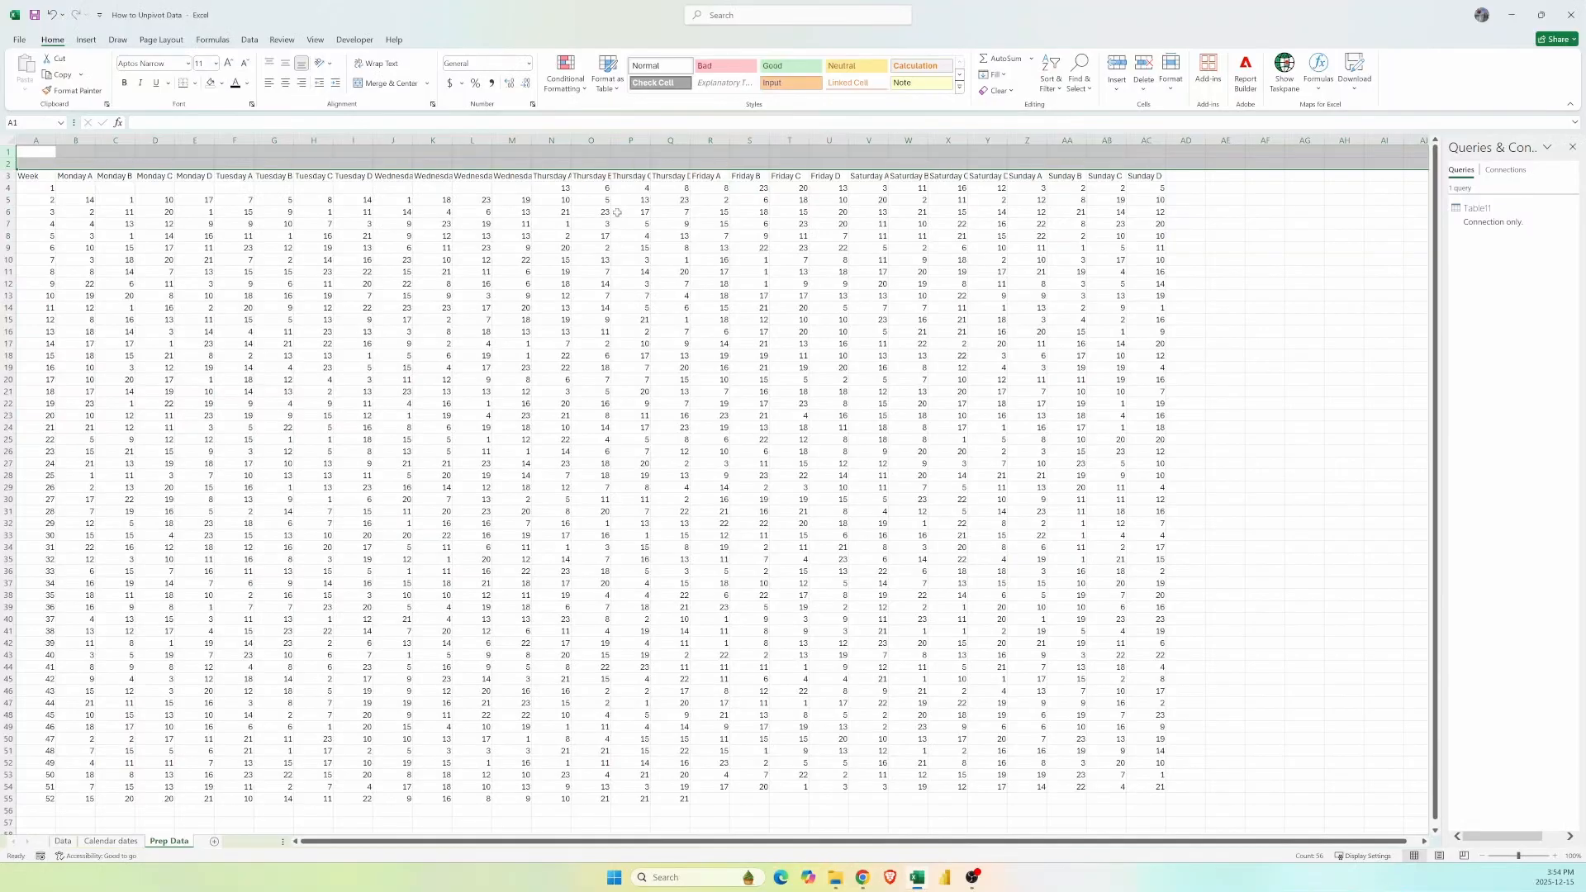
- Load the prepared range into Power Query as a table with headers and name the query Data
left_click(551, 259)
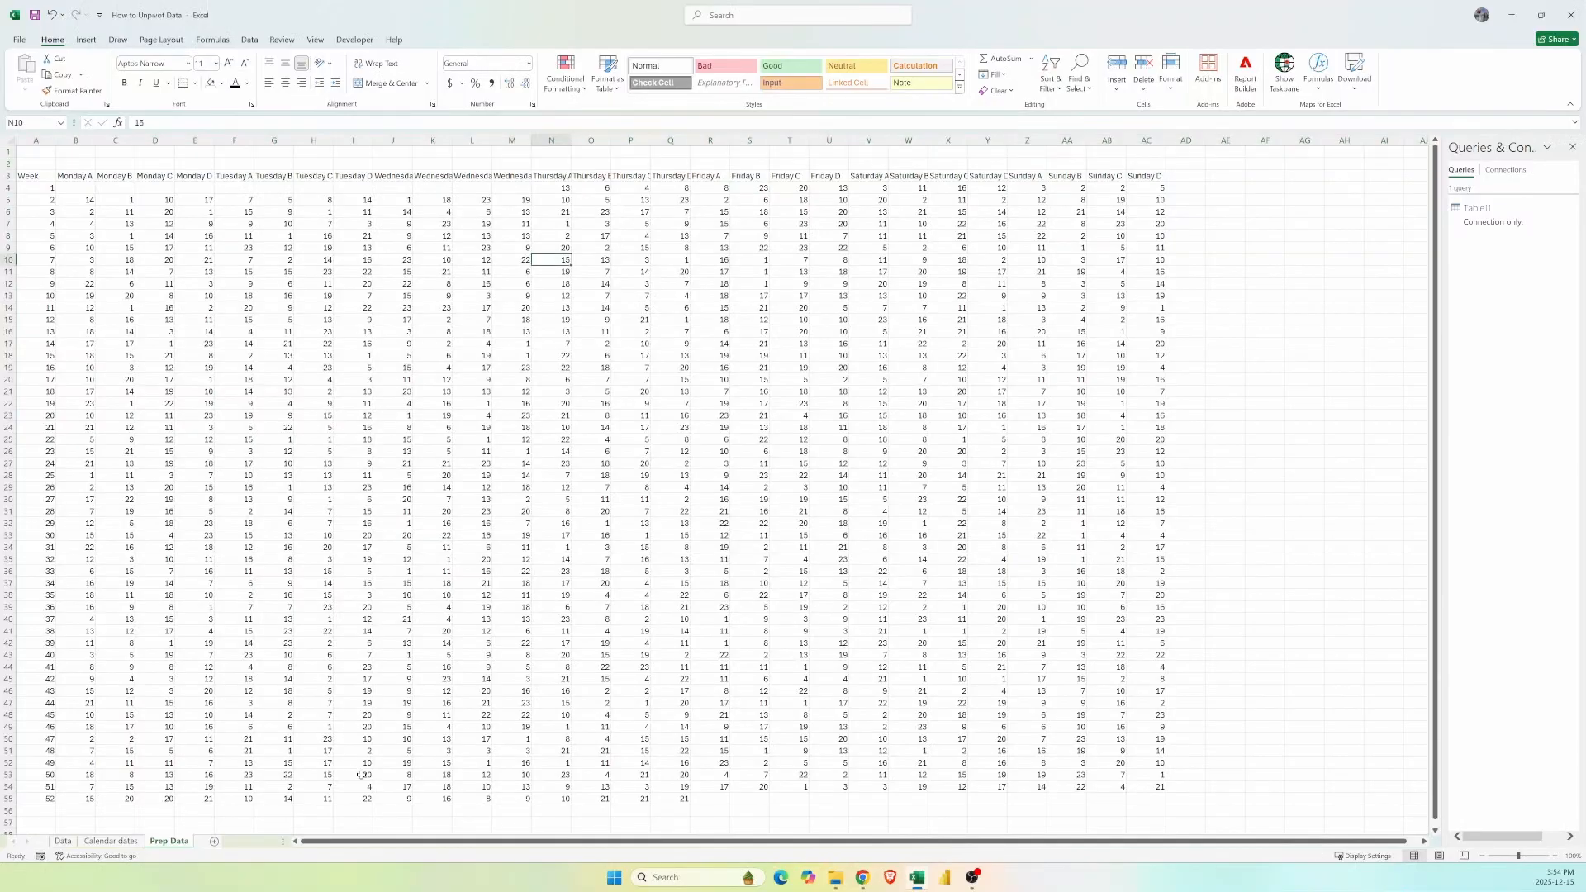
left_click(249, 39)
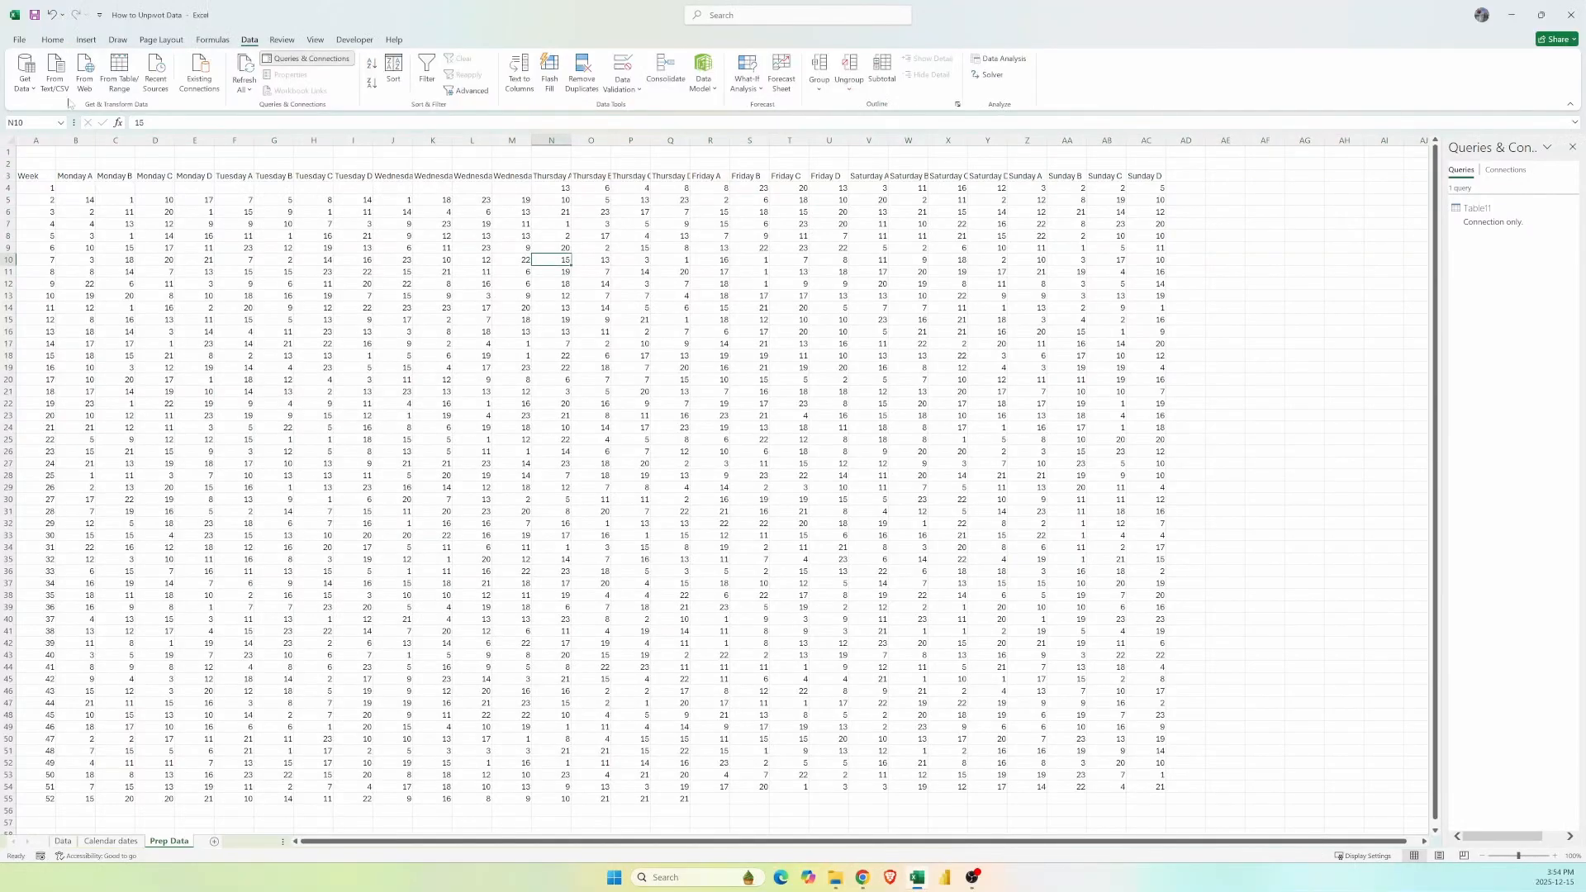
left_click(120, 71)
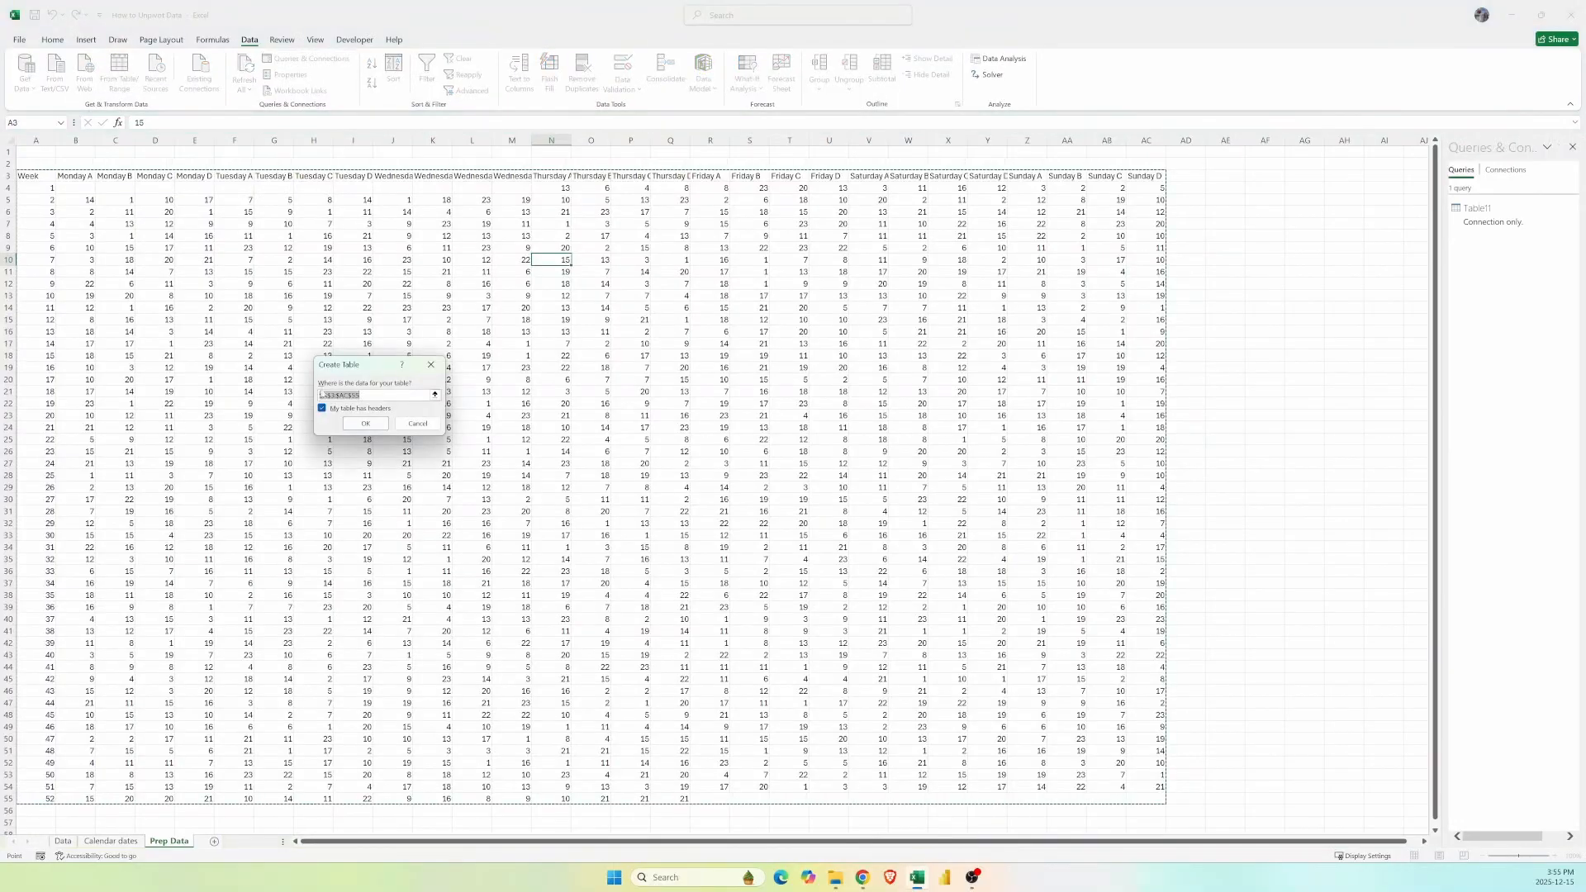
left_click(365, 423)
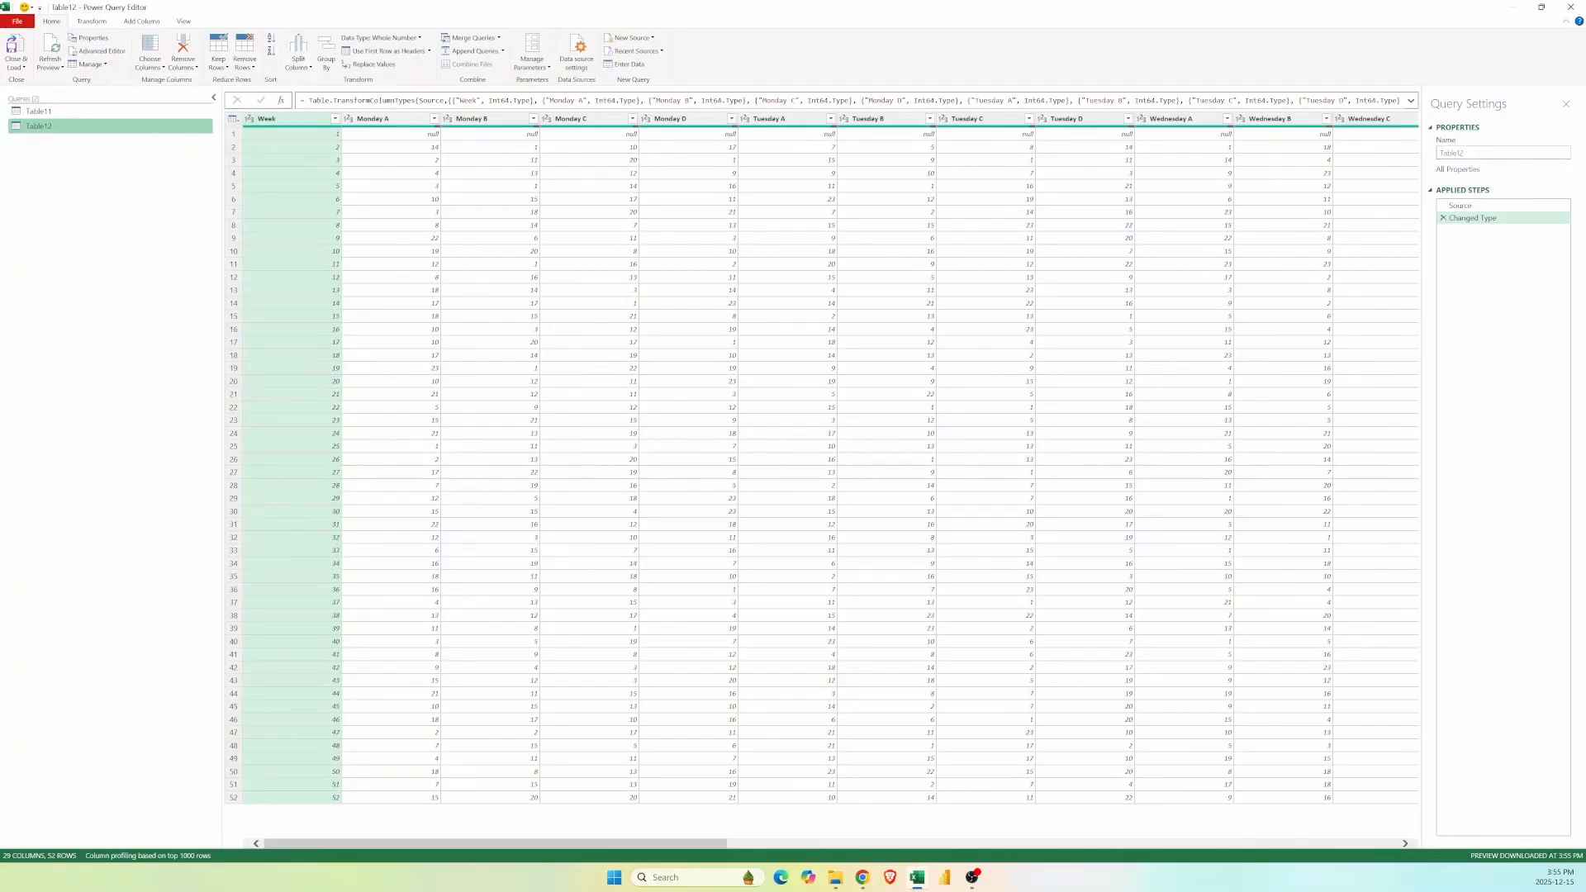
left_click(1459, 153)
type("Data")
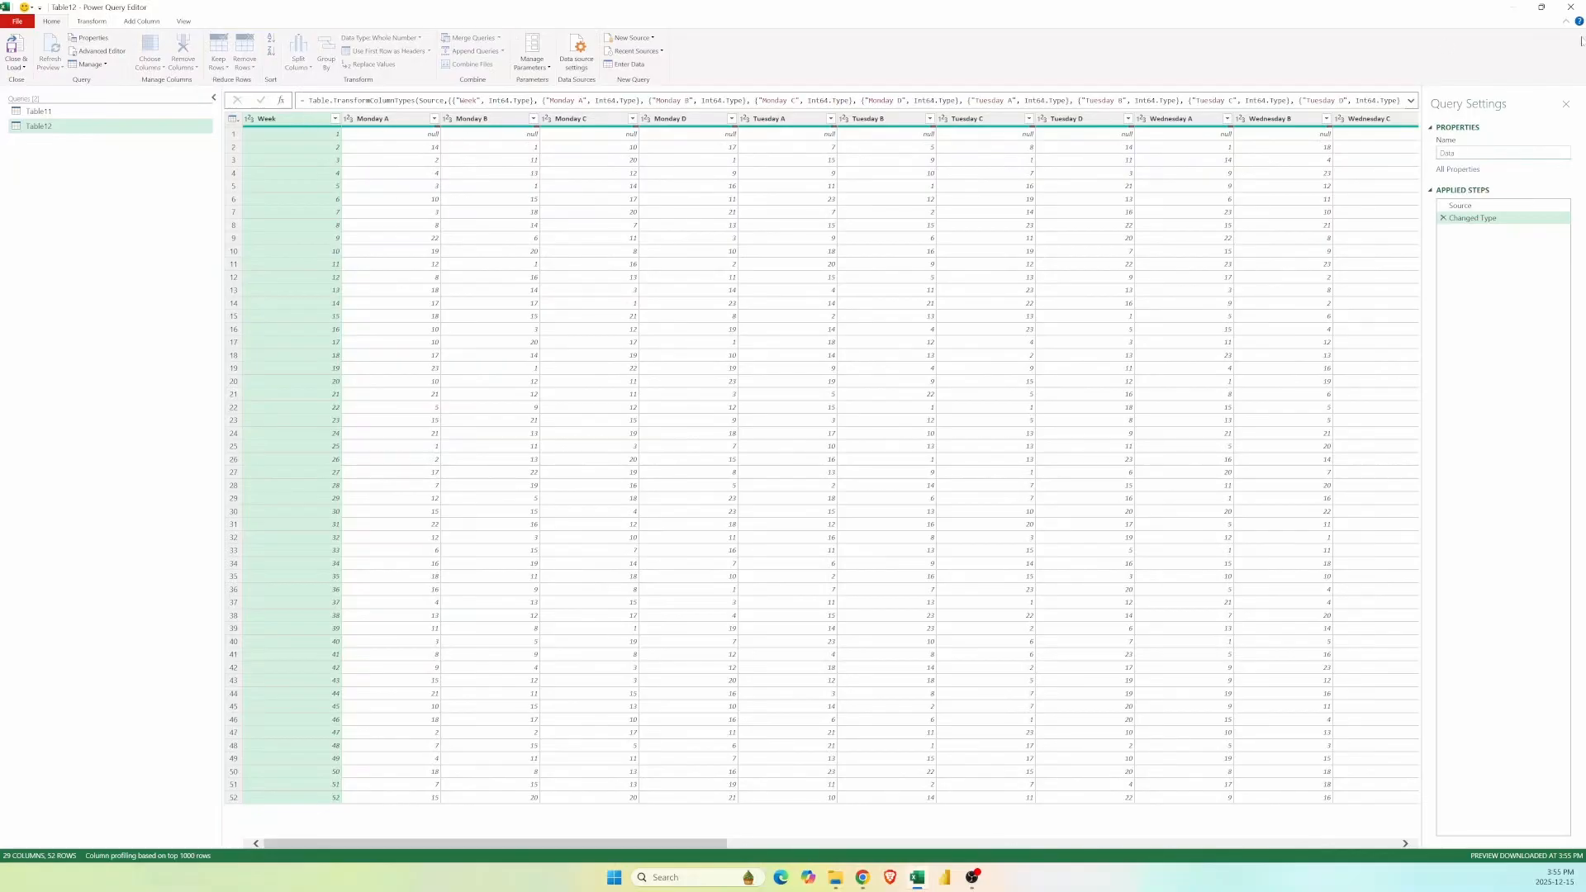
- Unpivot all columns other than Week in the Data query
left_click(92, 20)
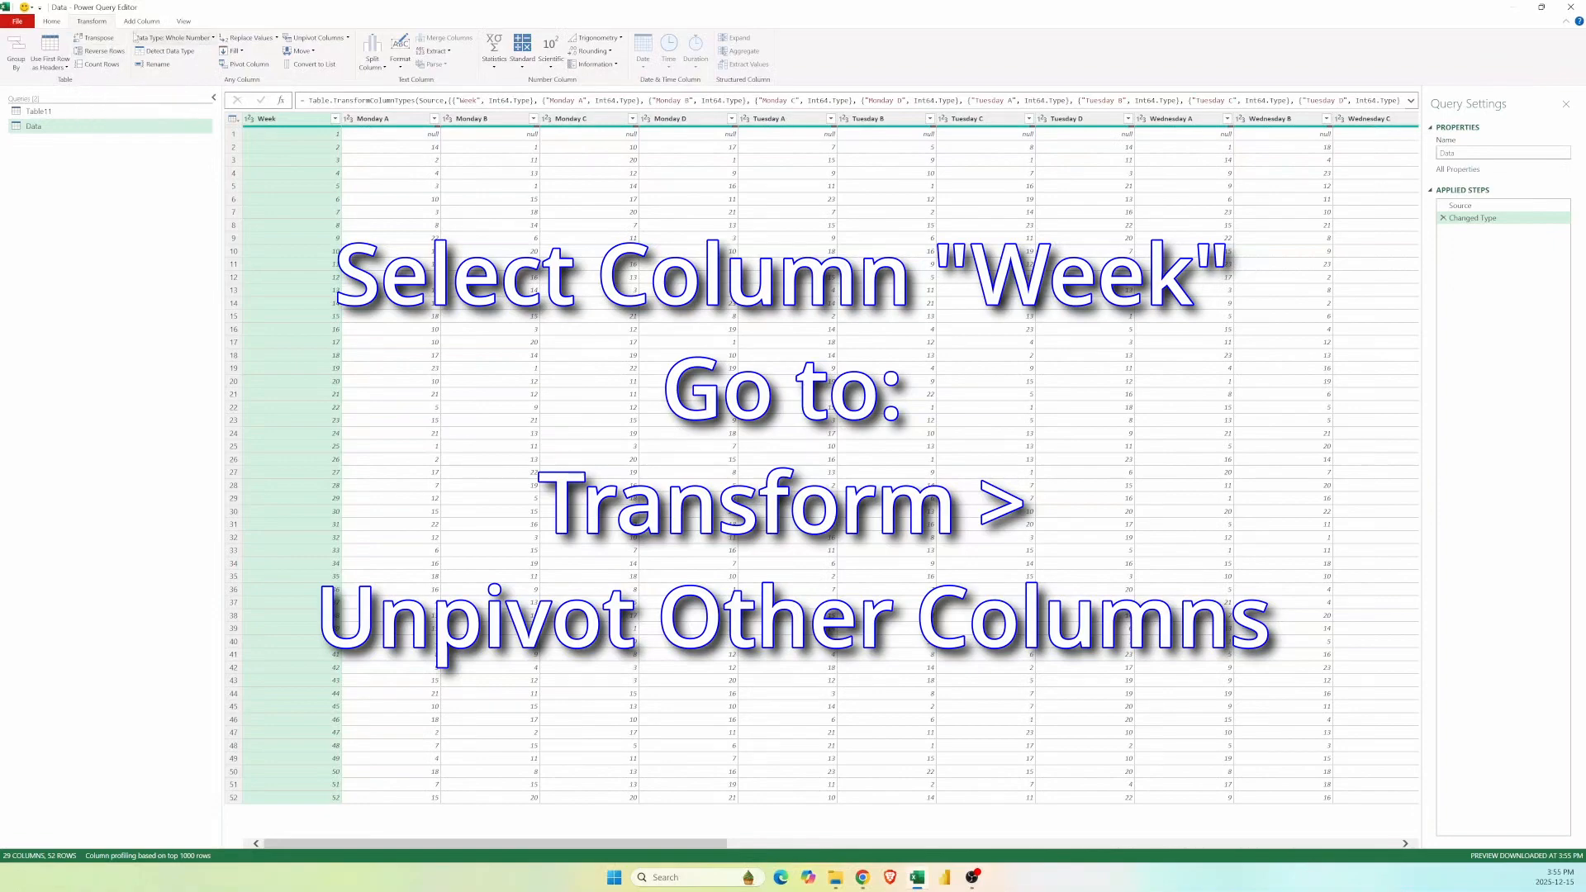
left_click(349, 38)
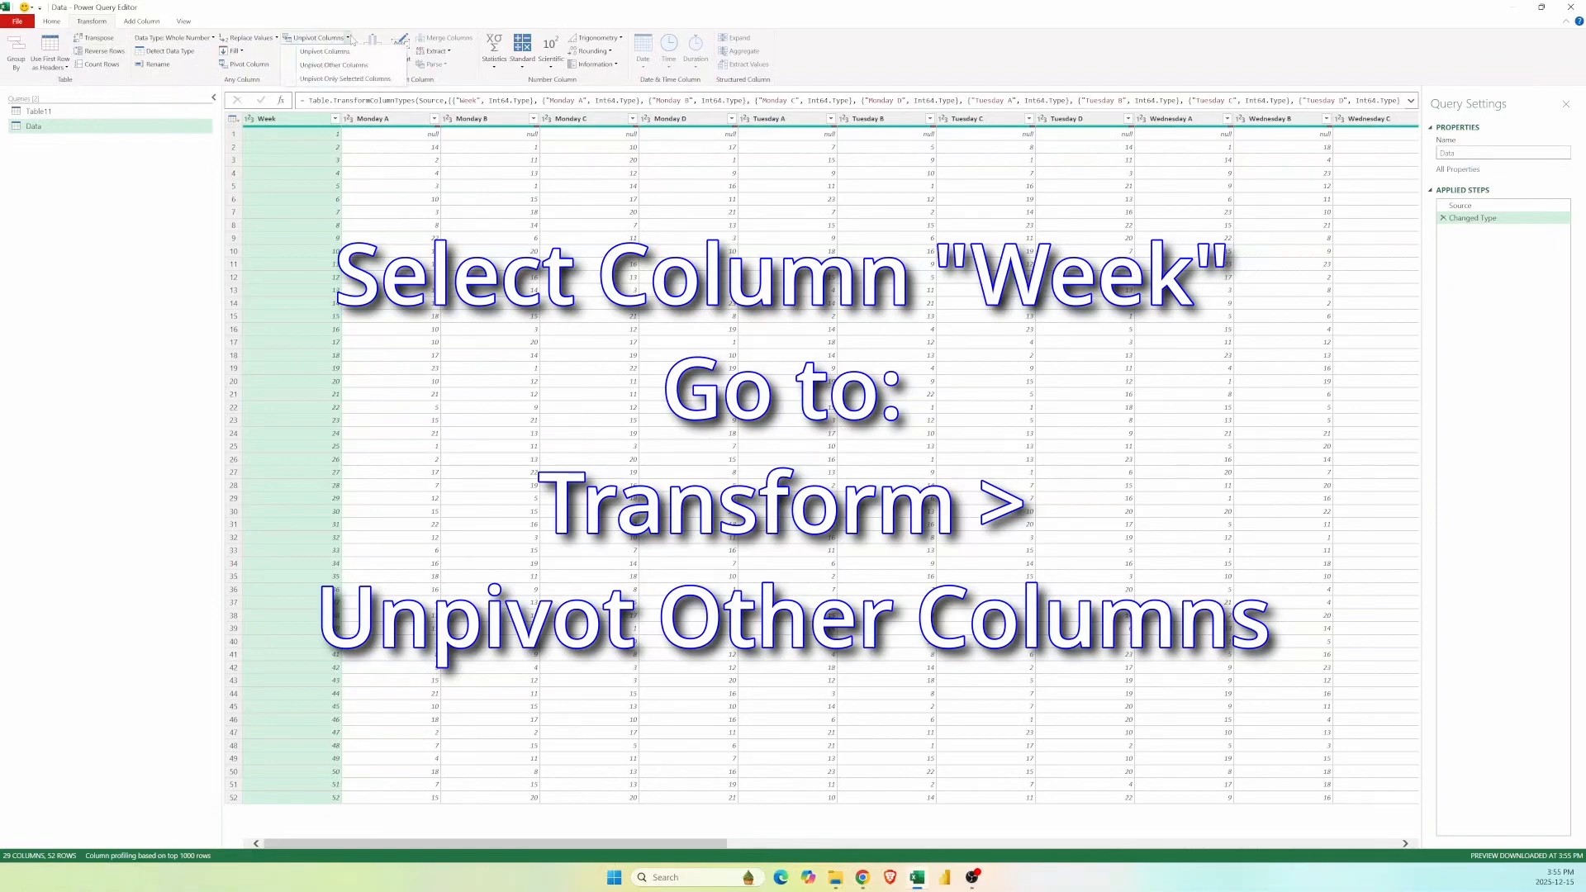
left_click(334, 64)
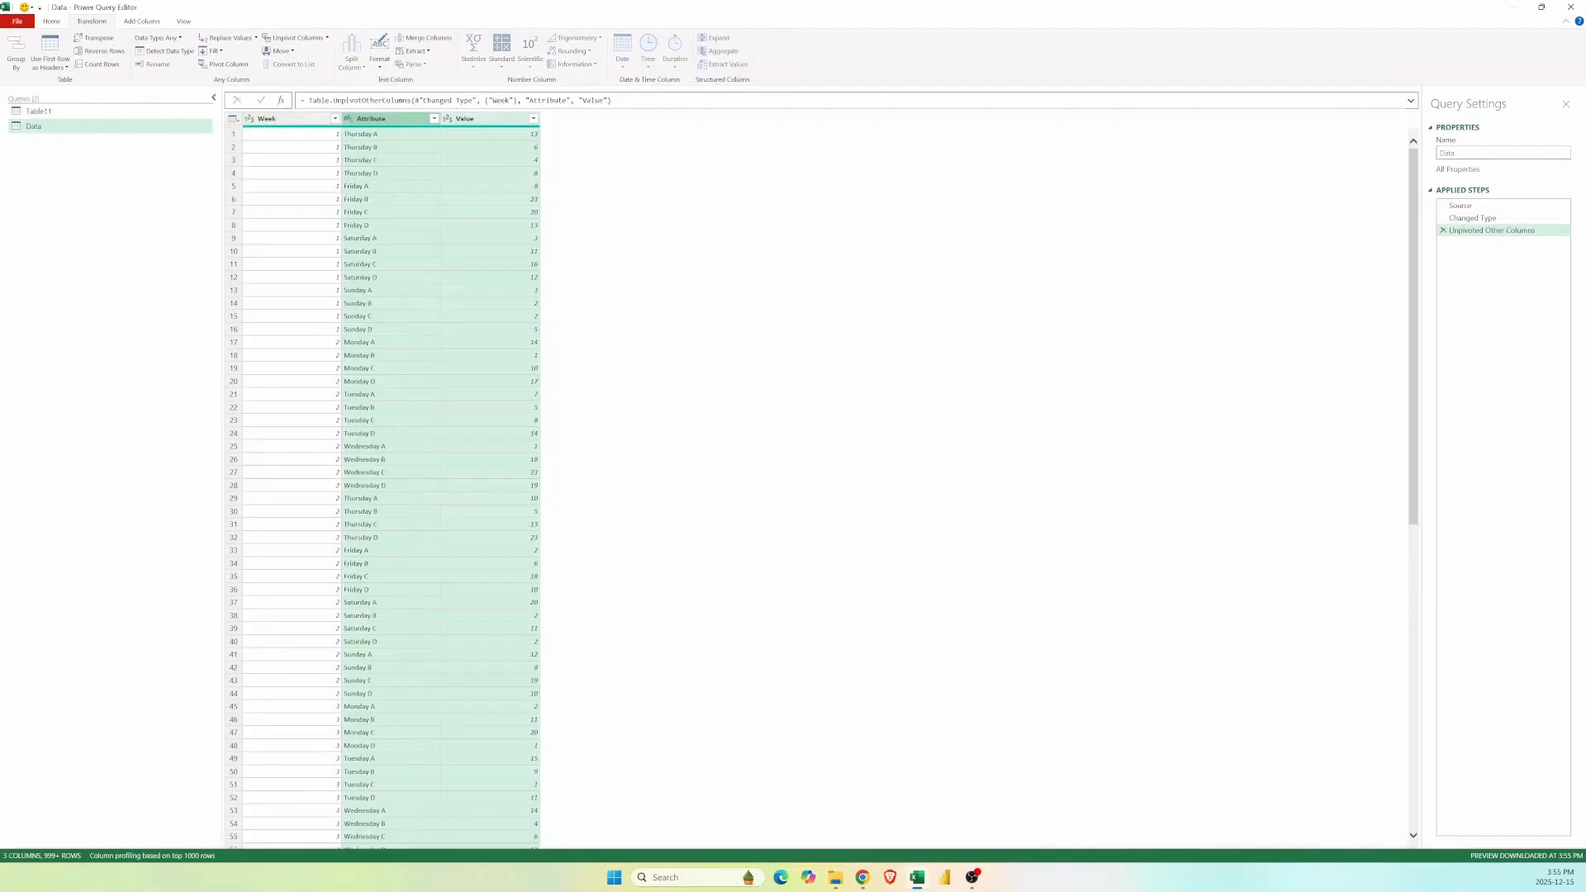
- Split the Attribute column by the space delimiter at each occurrence
left_click(393, 120)
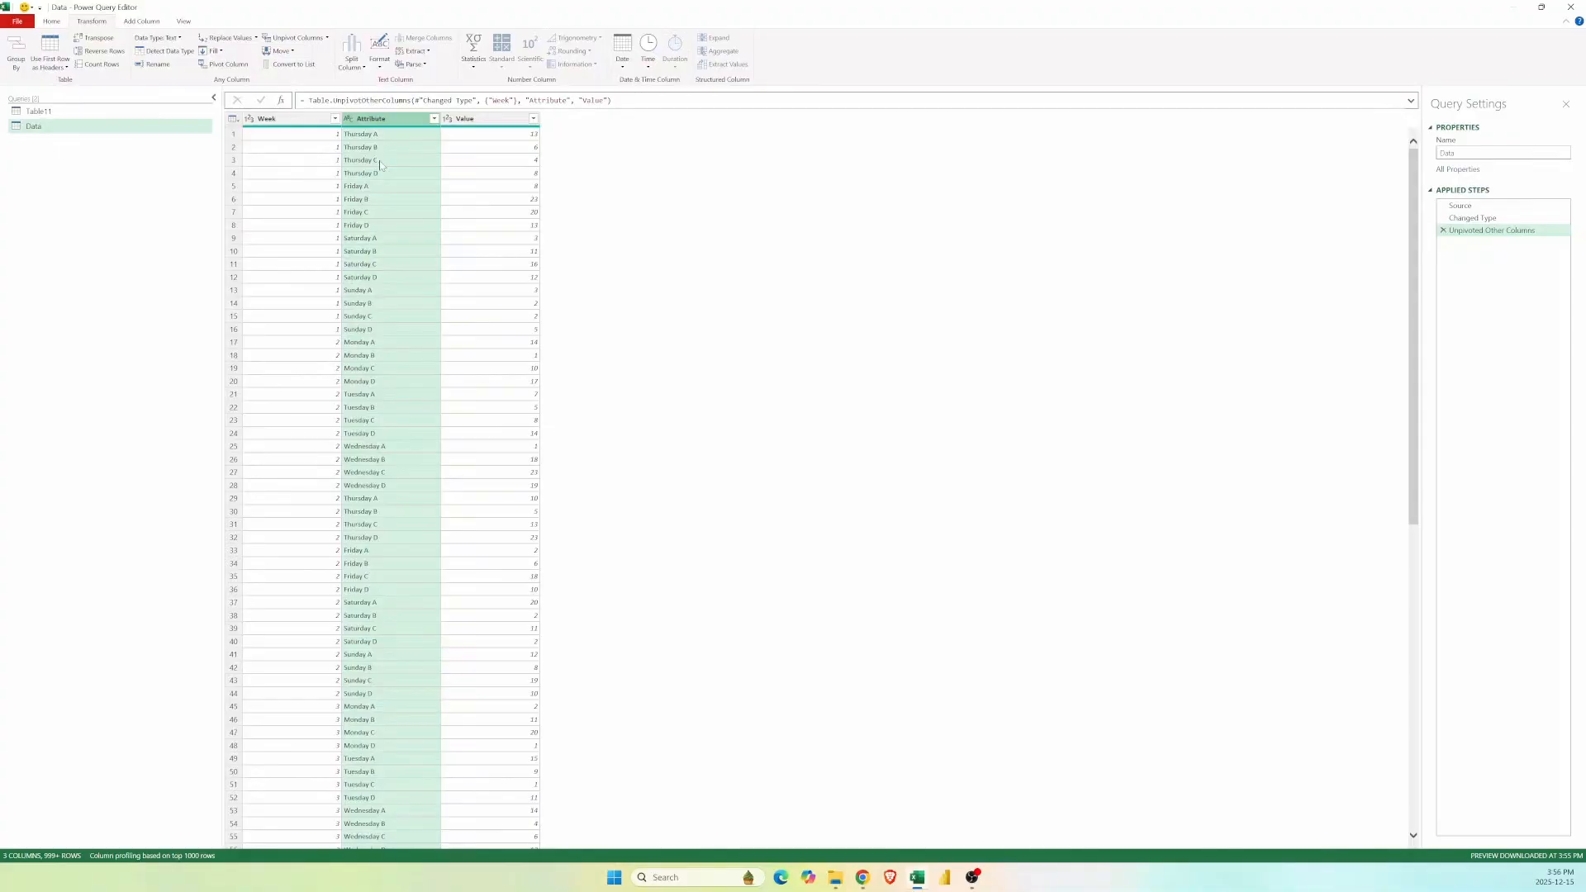
left_click(362, 68)
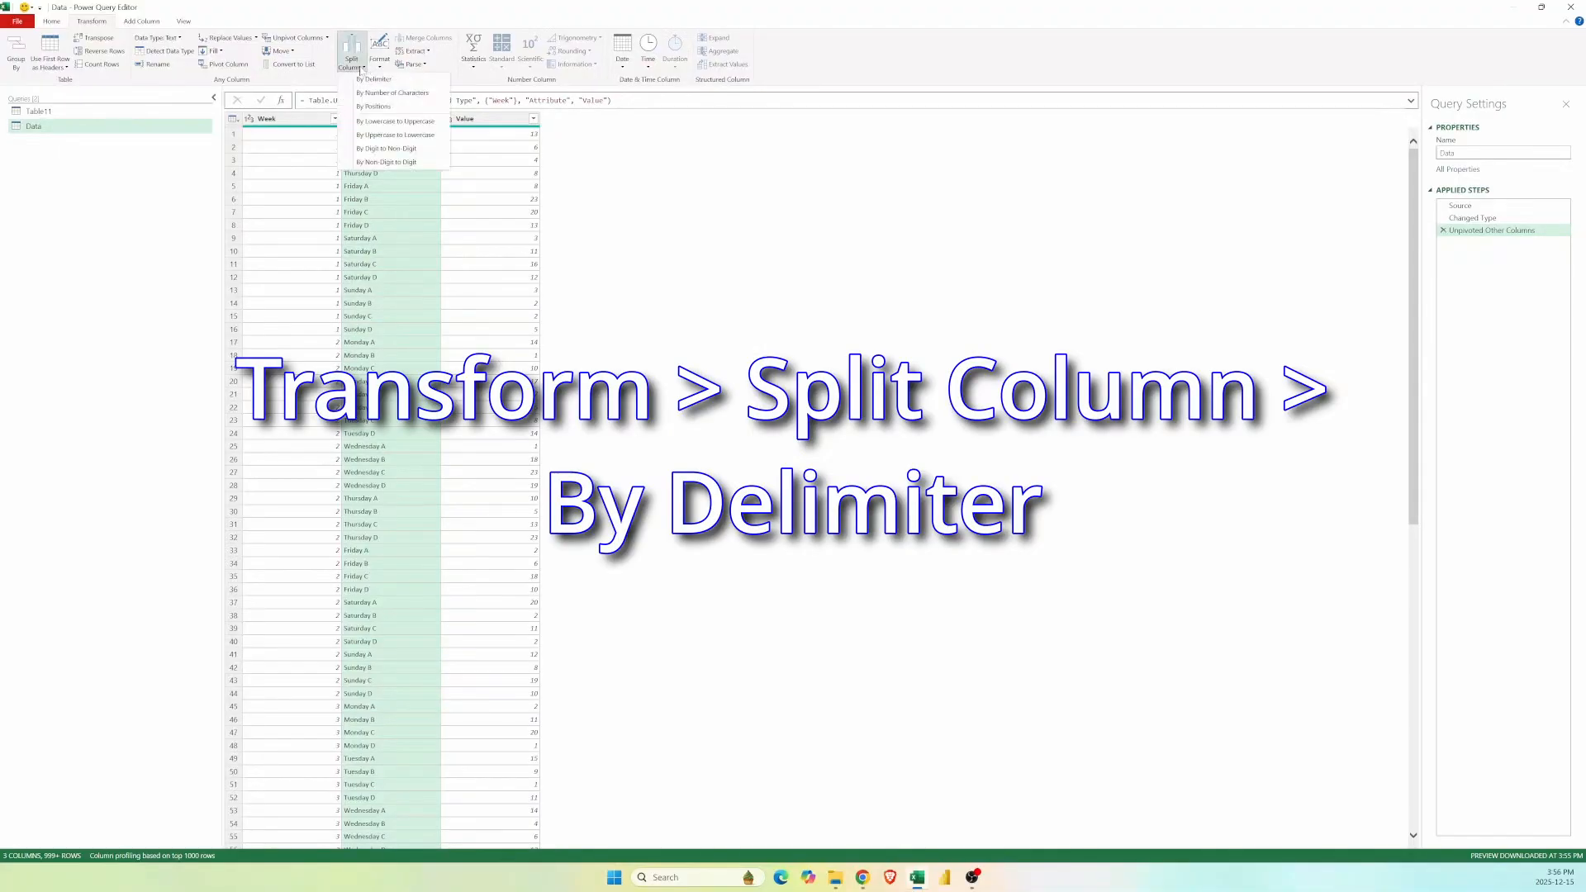
left_click(368, 80)
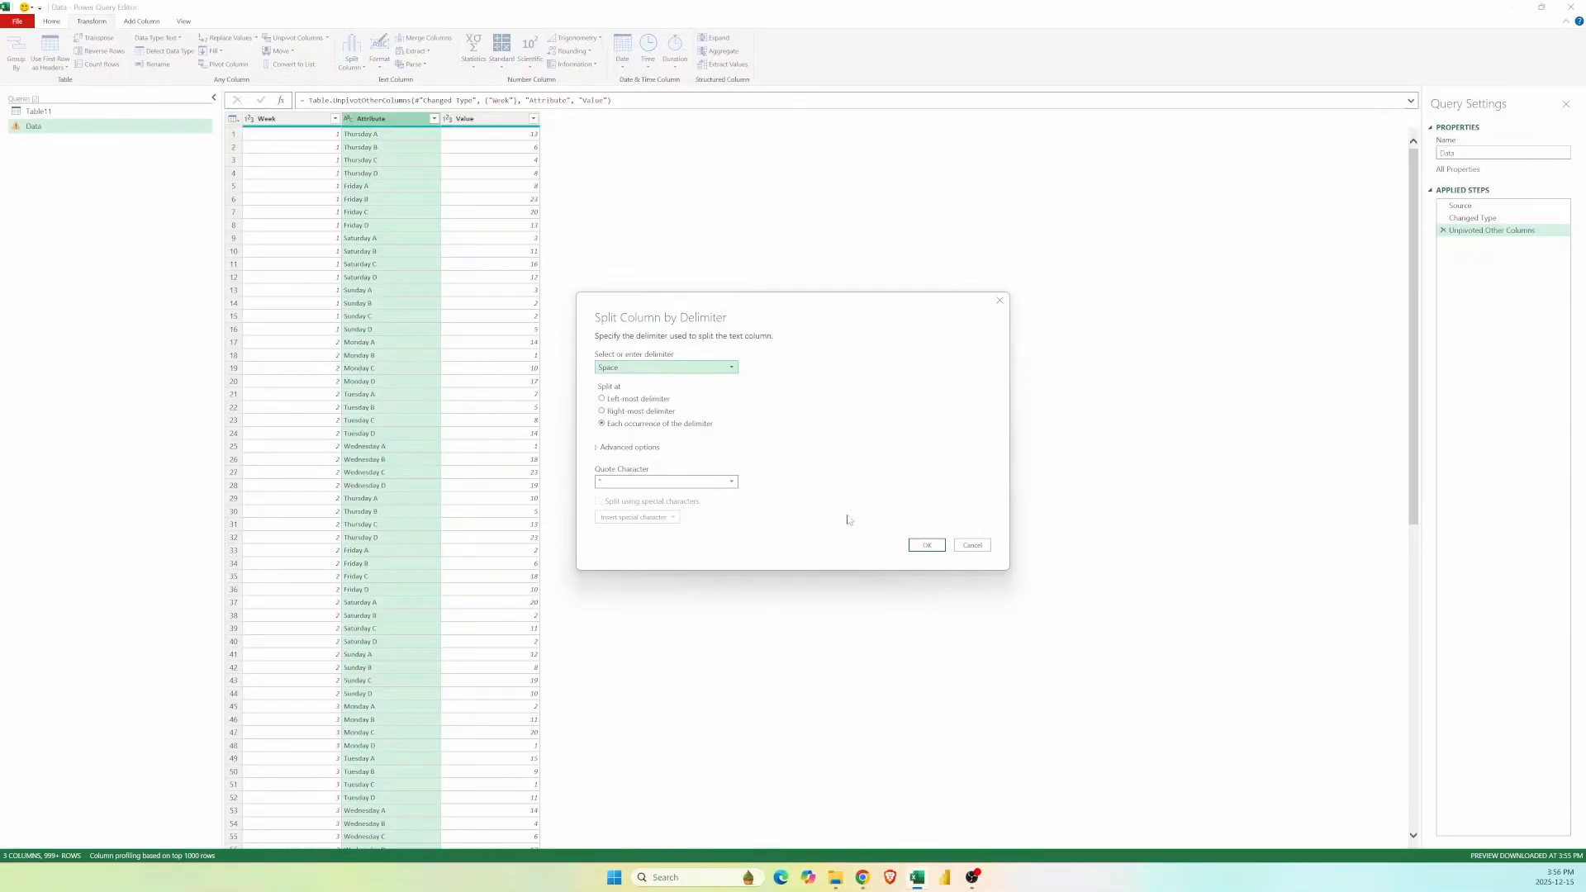
left_click(925, 548)
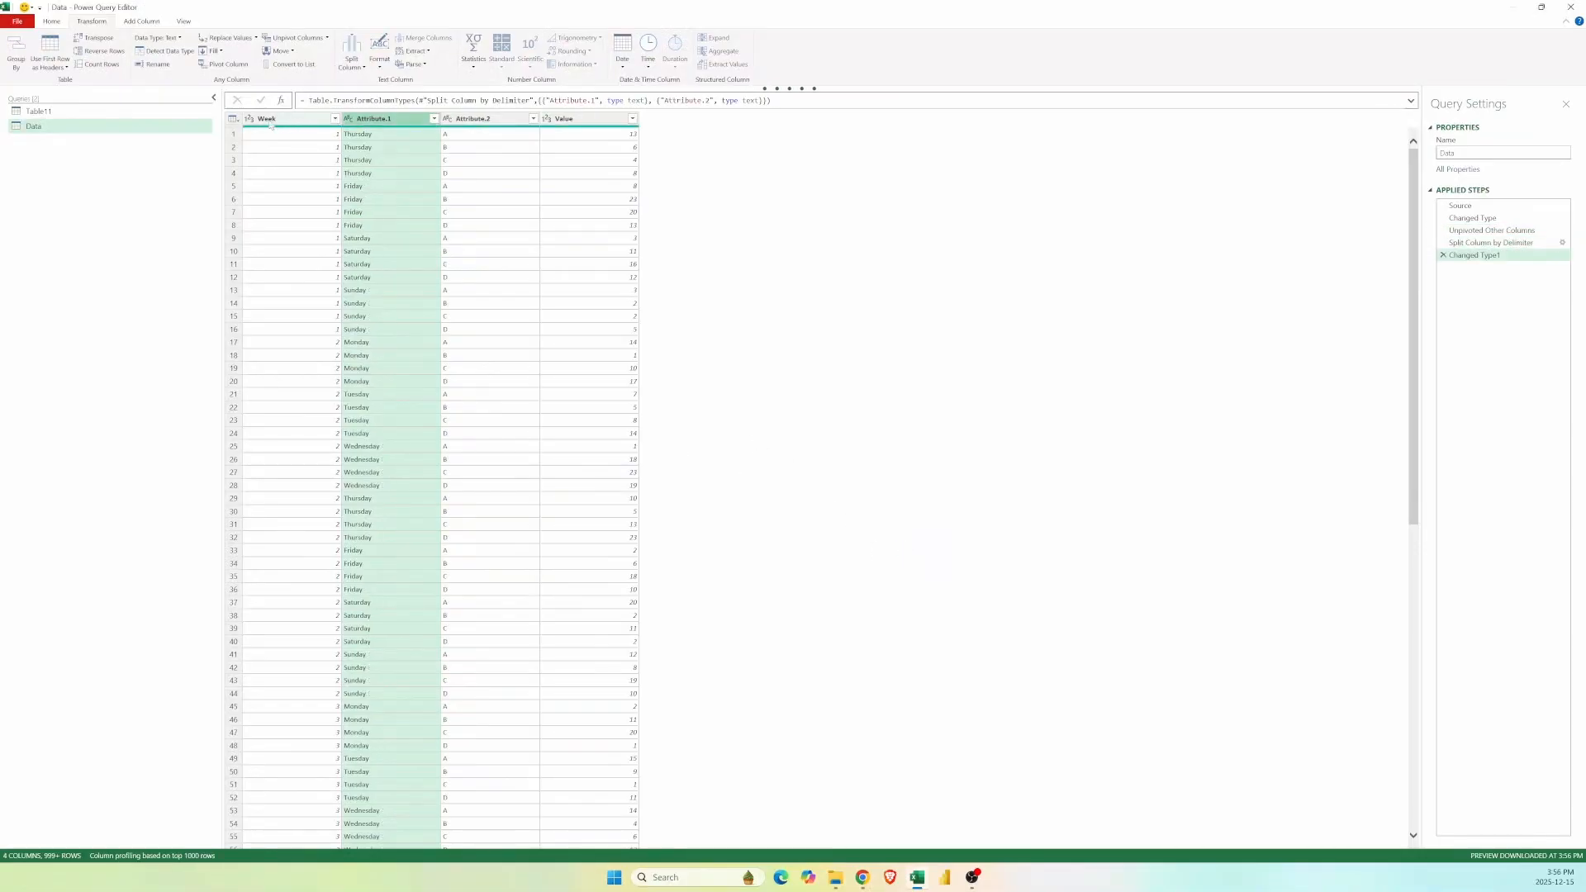
- Add a column from examples based on Week and Attribute.1, using 1-Thursday as the first row's sample value
left_click(315, 120)
left_click(363, 120, "ctrl")
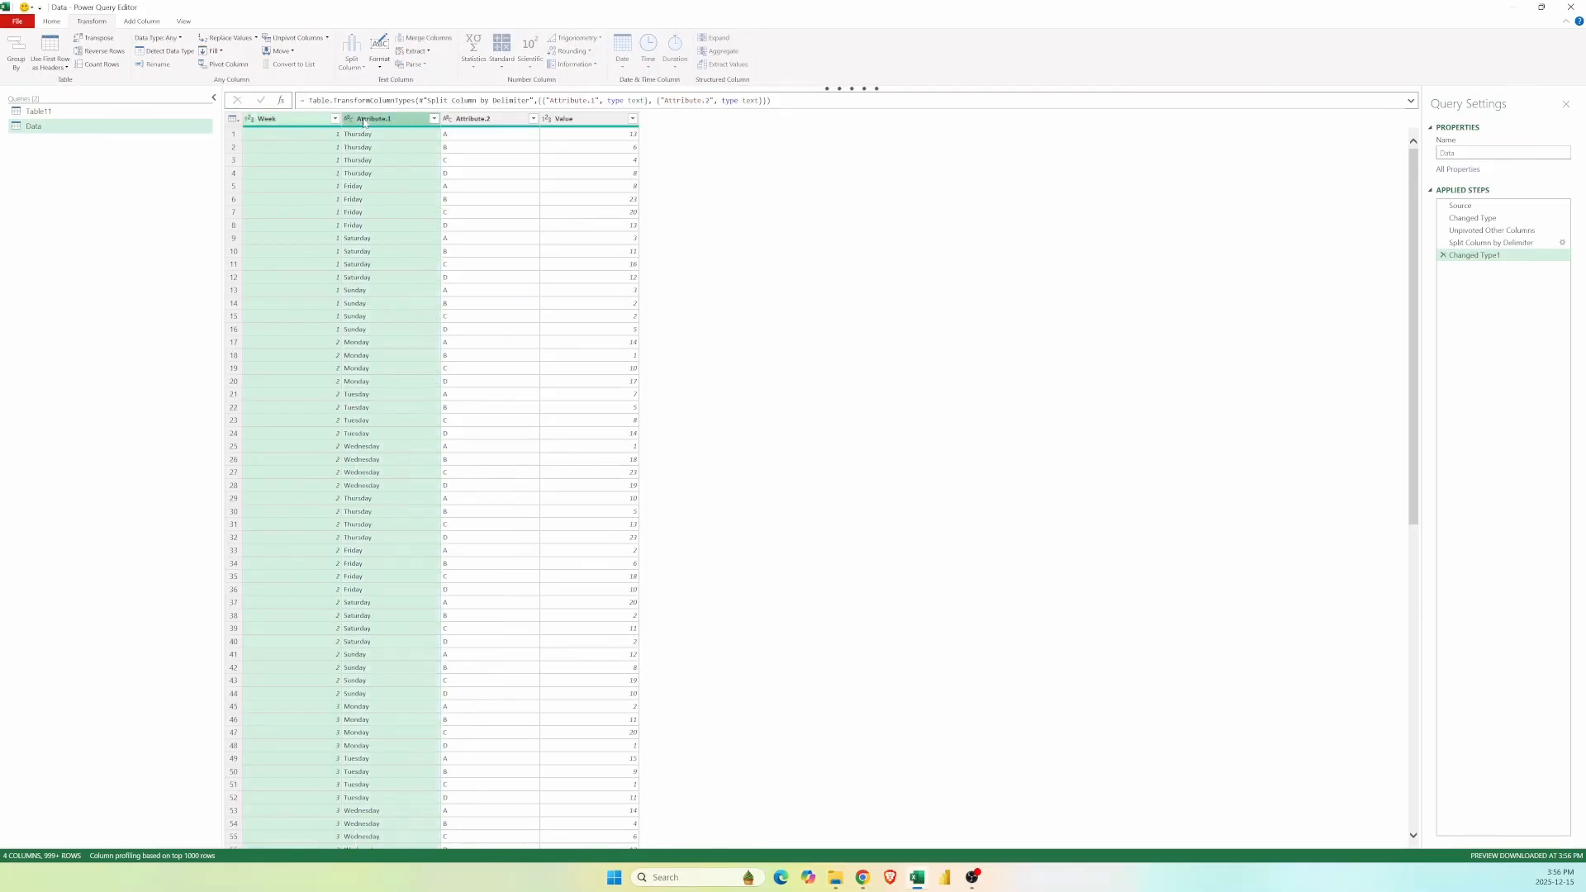
left_click(141, 21)
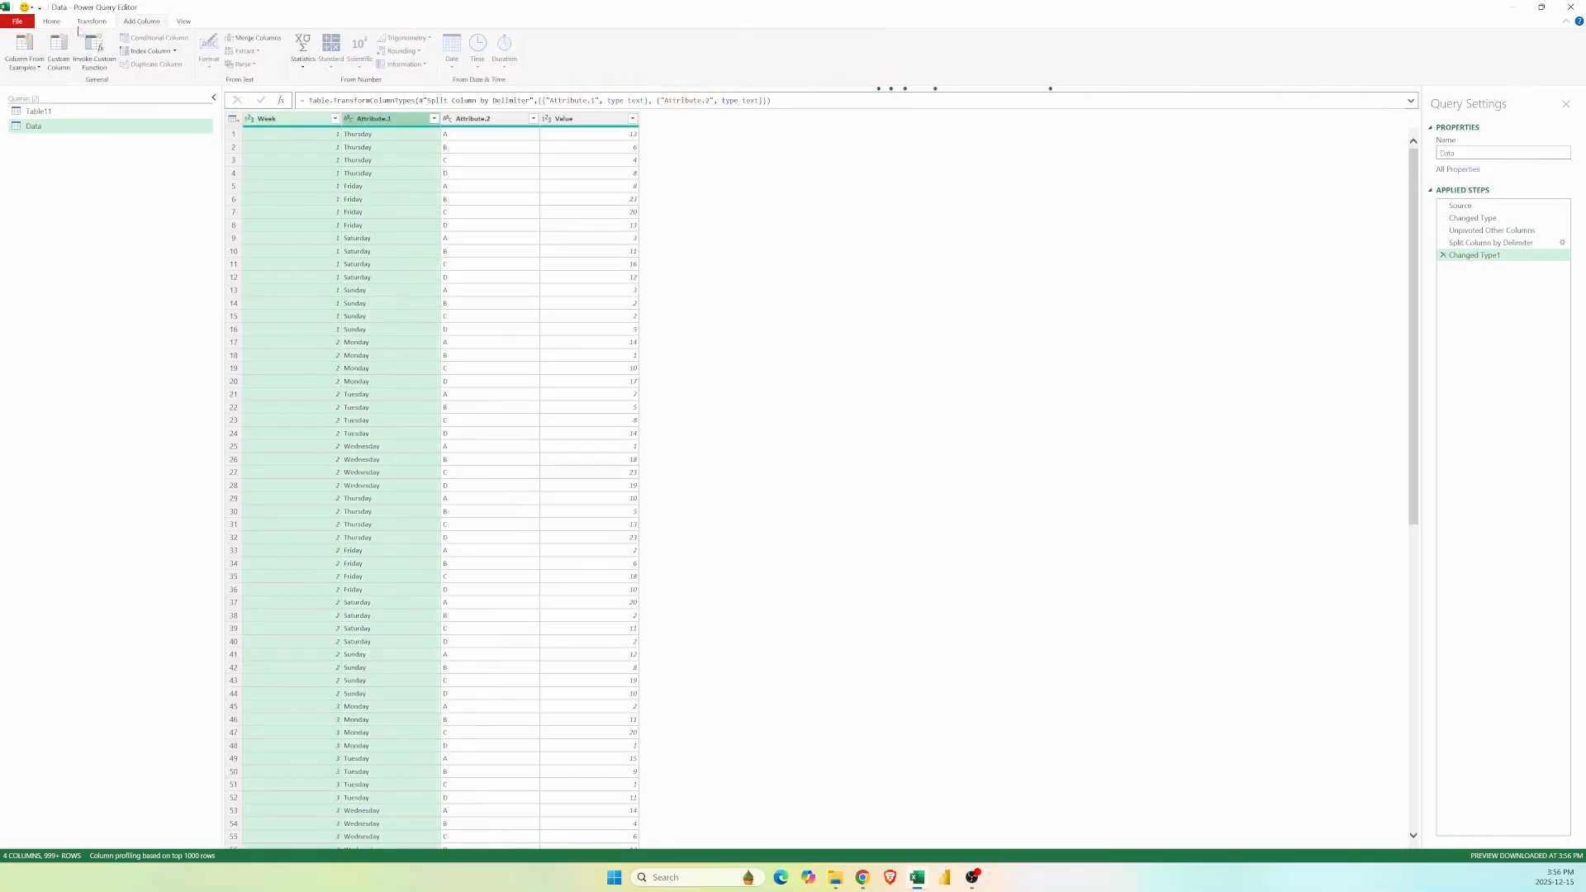
left_click(25, 64)
left_click(45, 93)
type("1-Thursday")
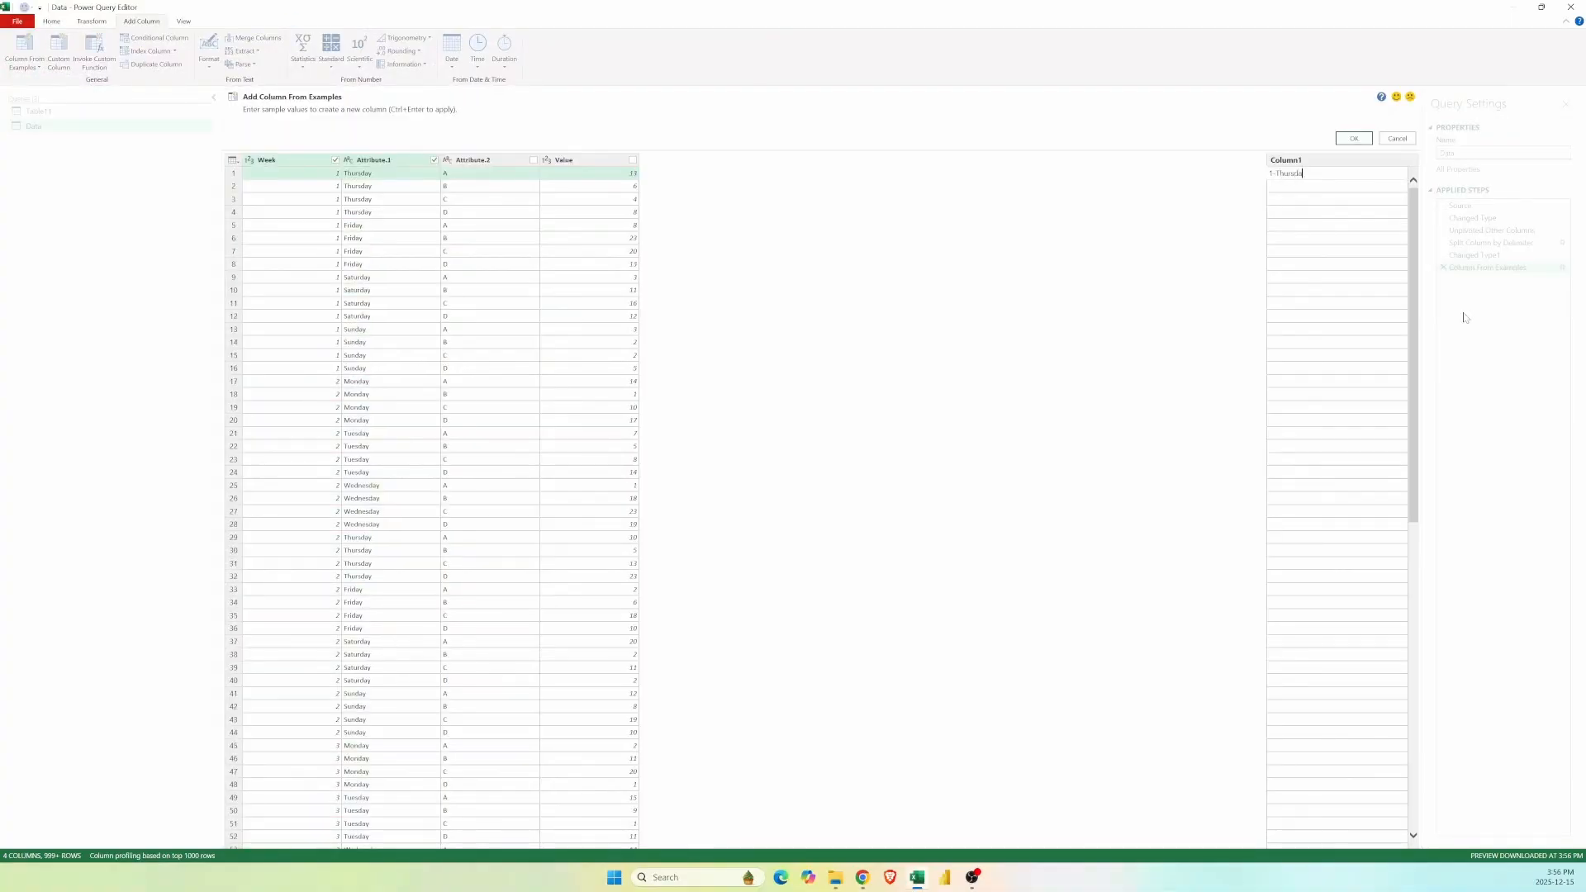
key("Return")
key("ctrl+Return")
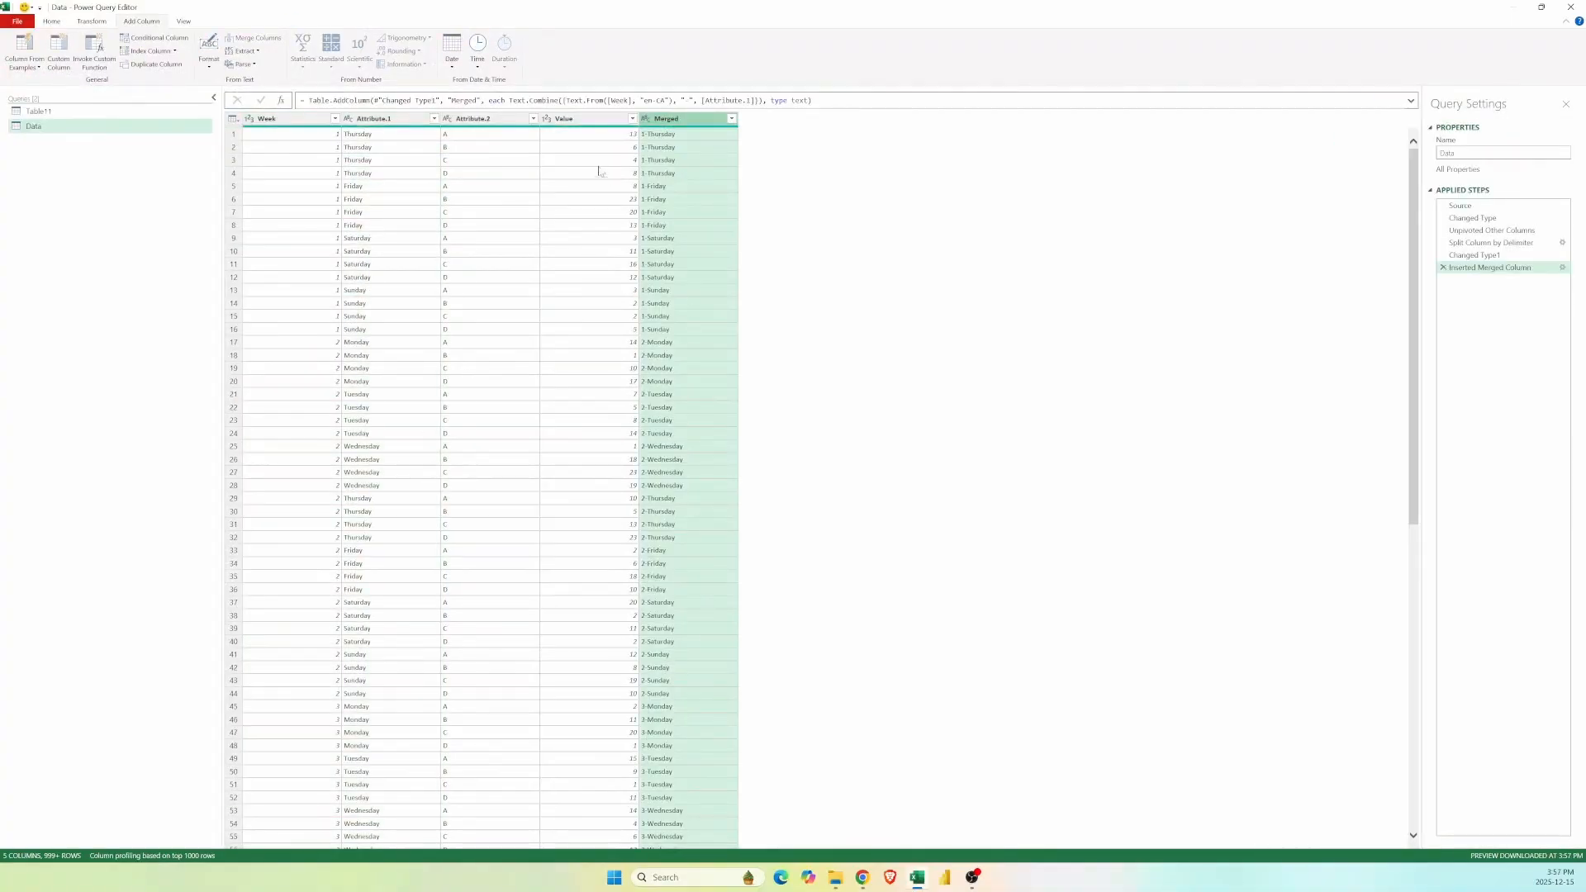
- Pivot the Attribute.2 column using Value as the values column
left_click(510, 121)
left_click(88, 23)
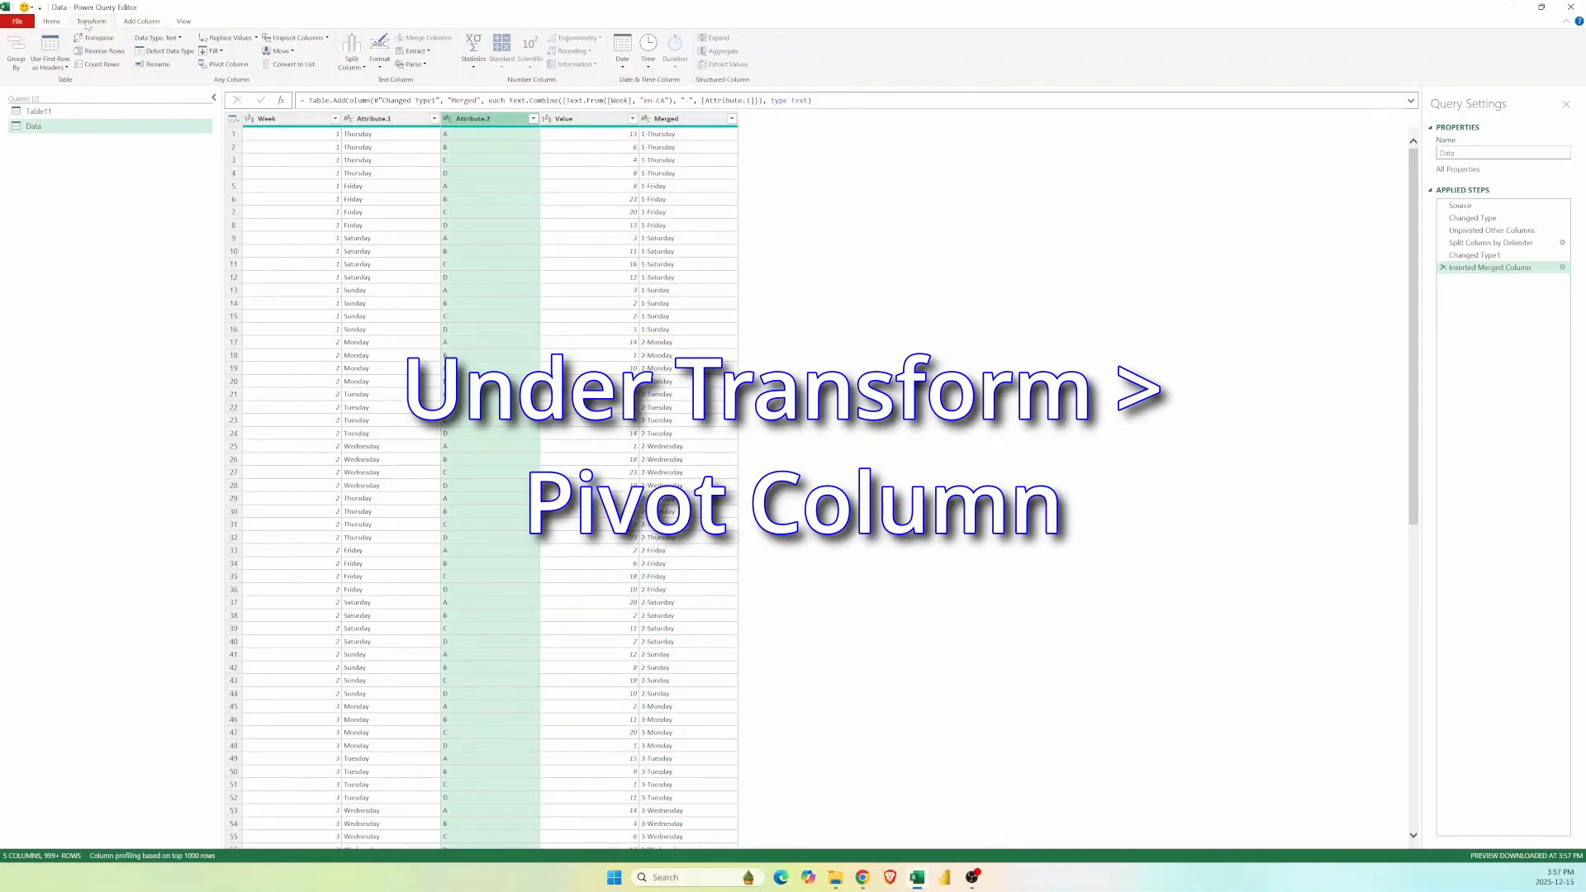
left_click(223, 65)
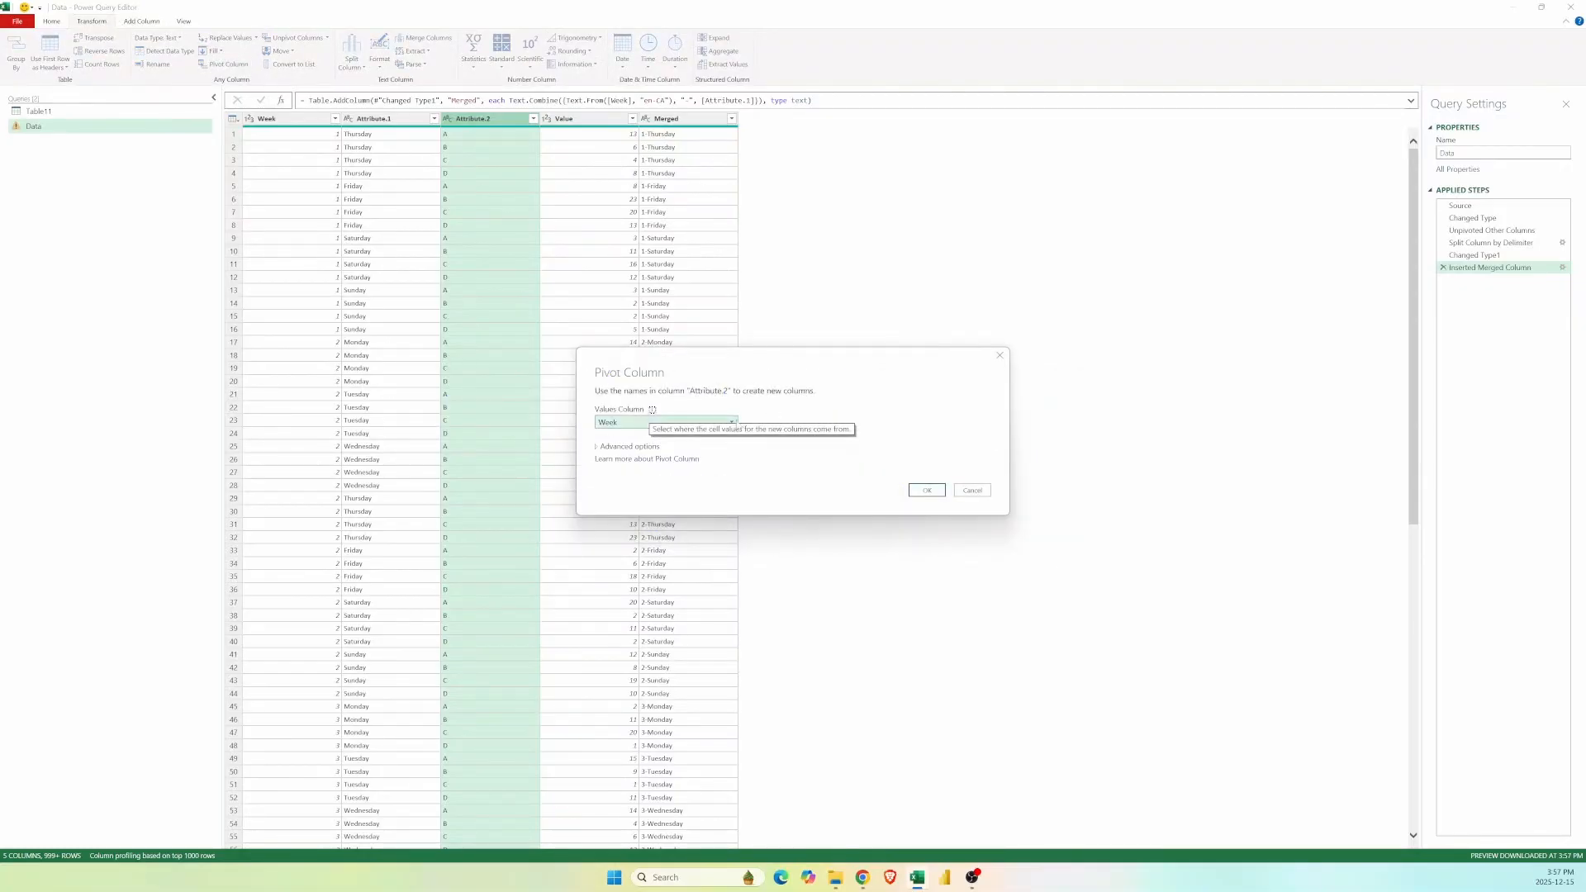
left_click(731, 422)
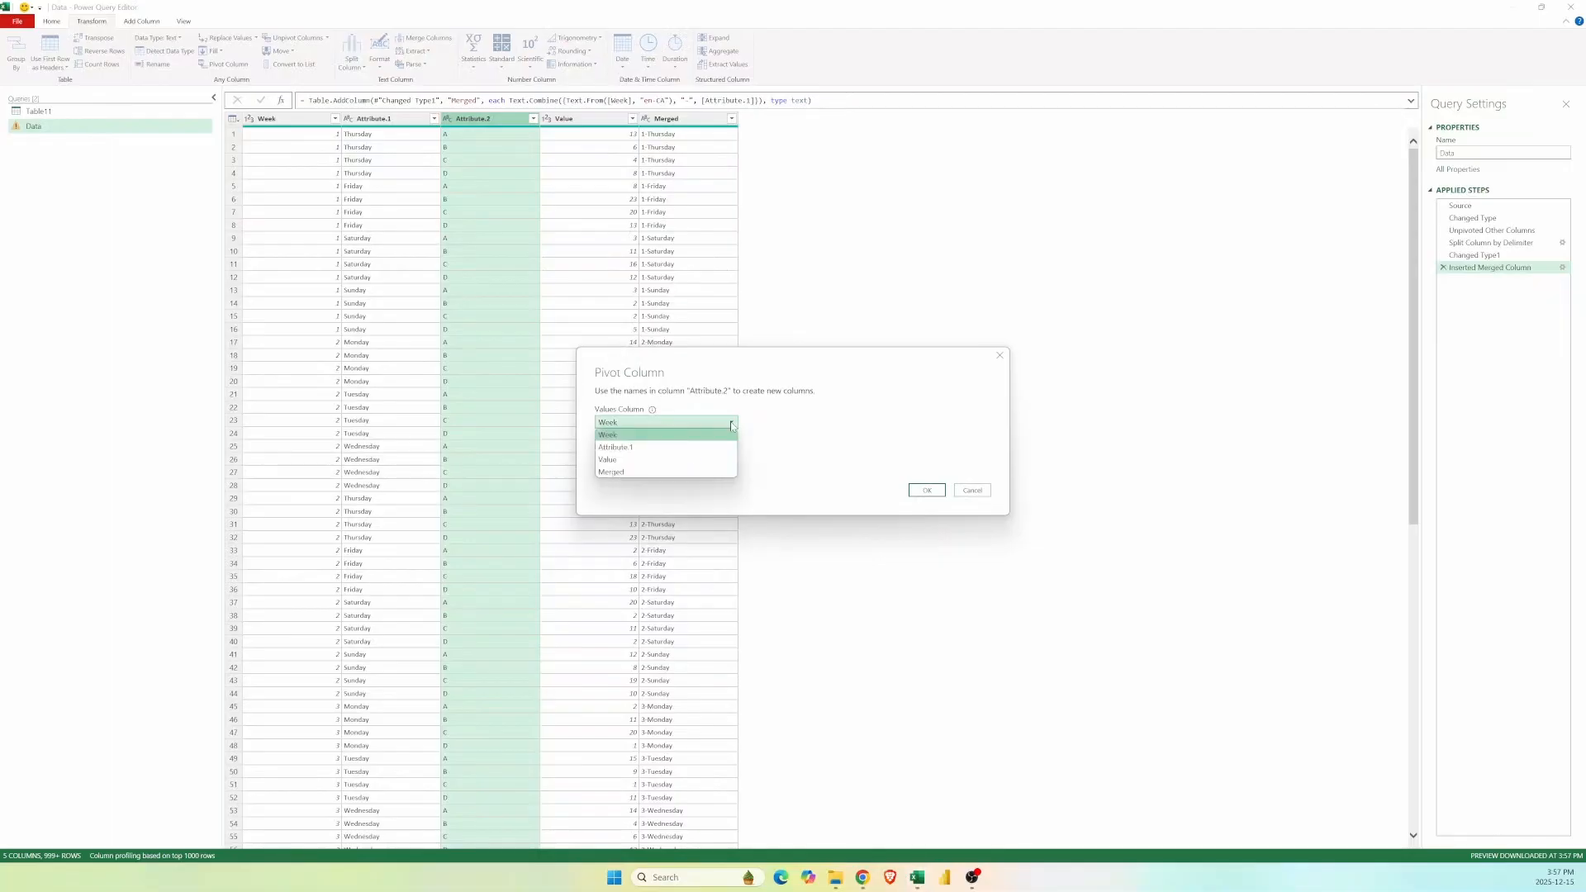
left_click(615, 453)
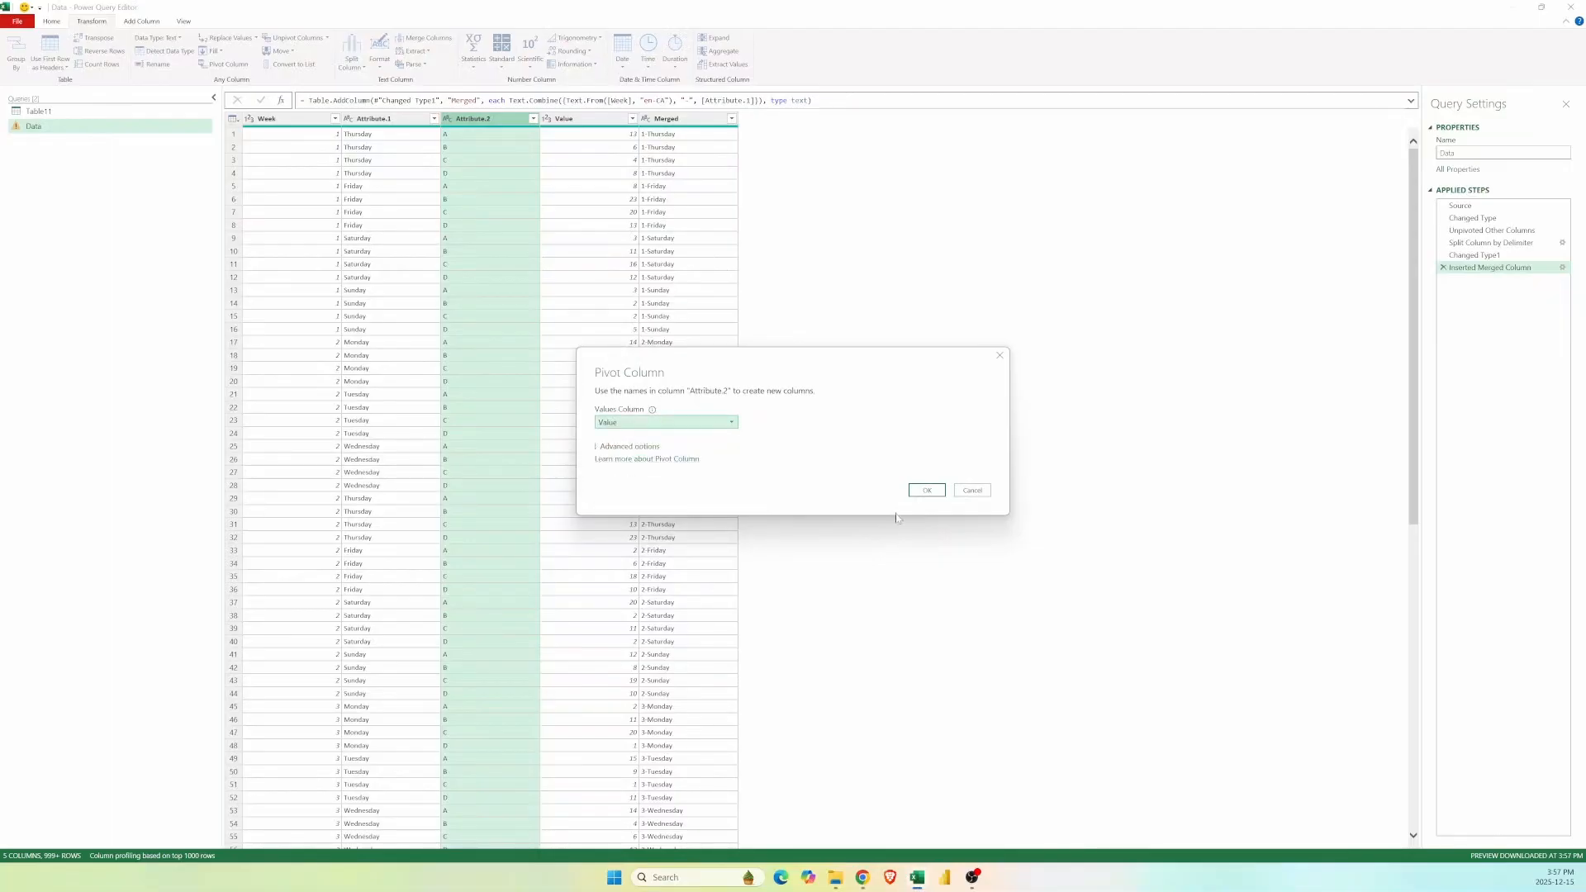
left_click(927, 489)
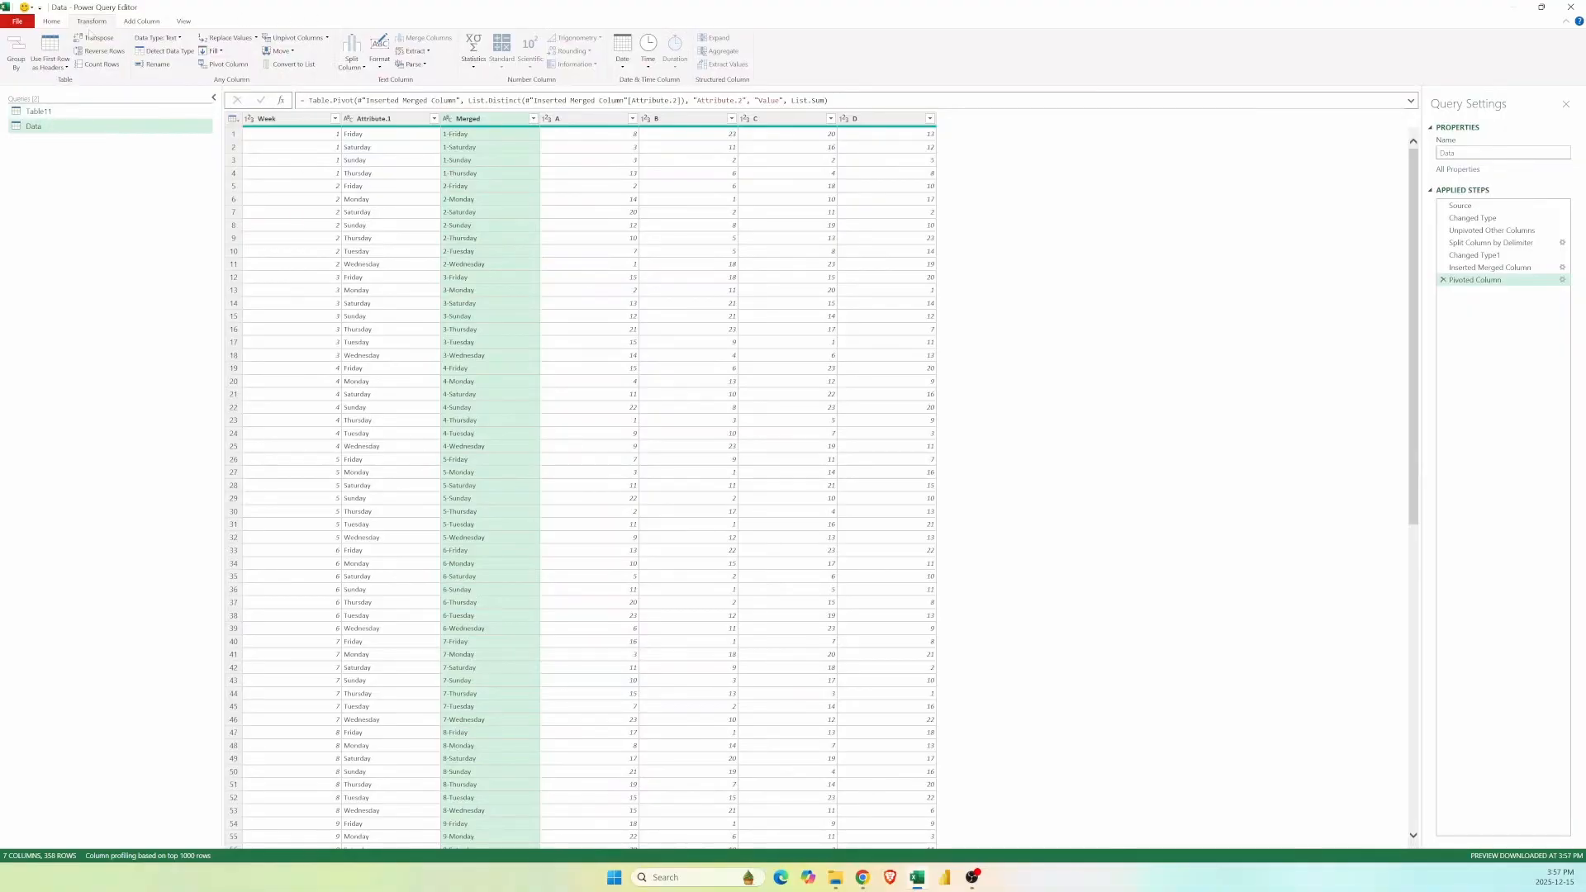
- Merge the Data query with Table11, matching both Merged columns with an Inner join
left_click(51, 20)
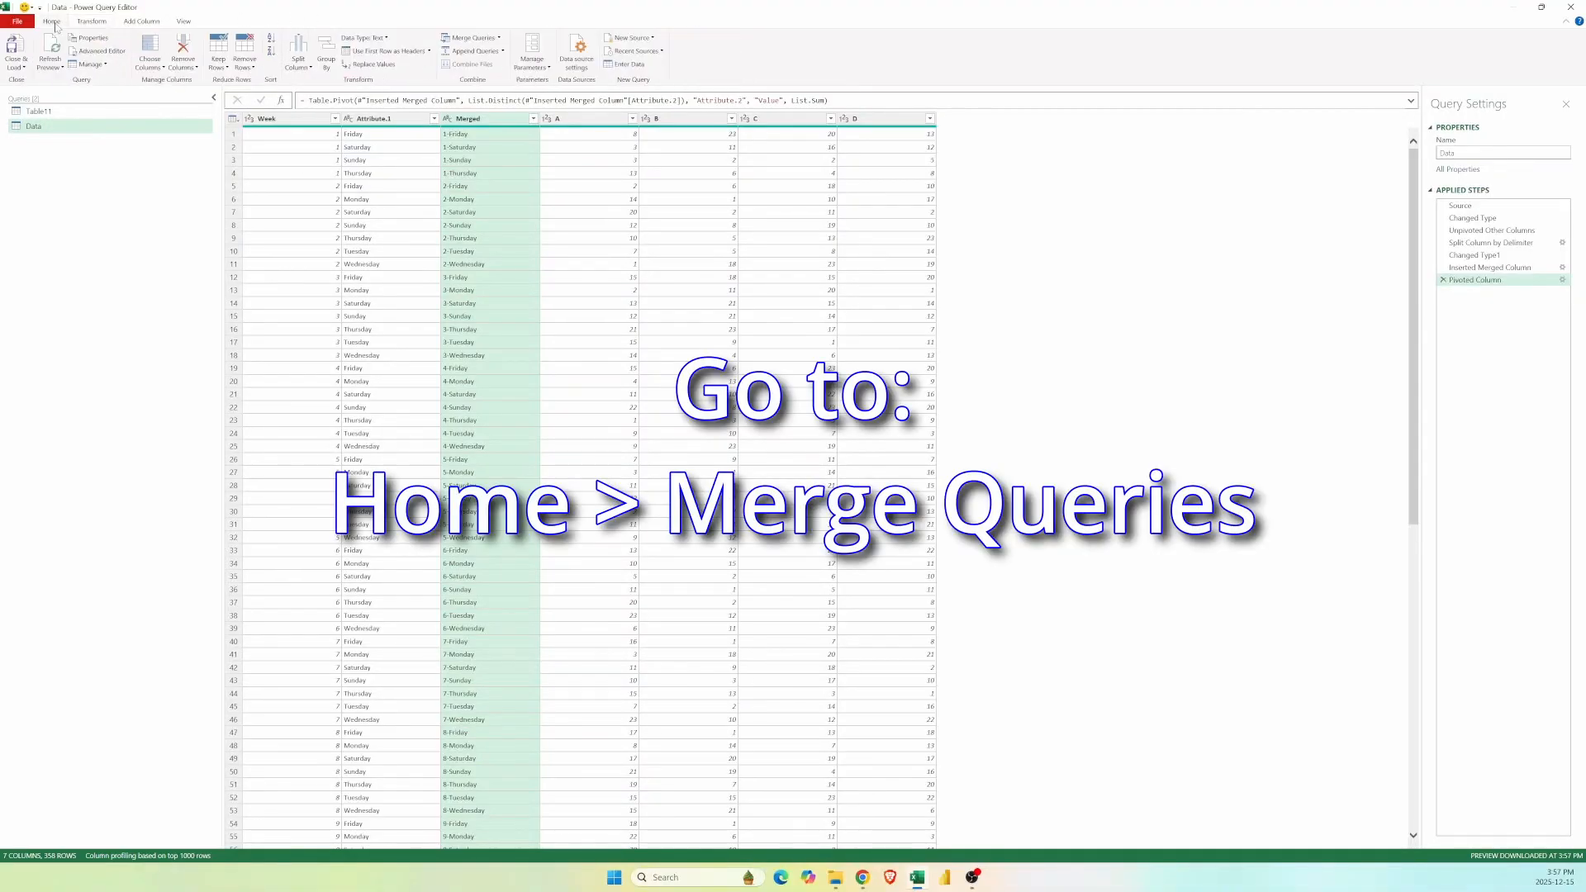
left_click(499, 40)
left_click(698, 327)
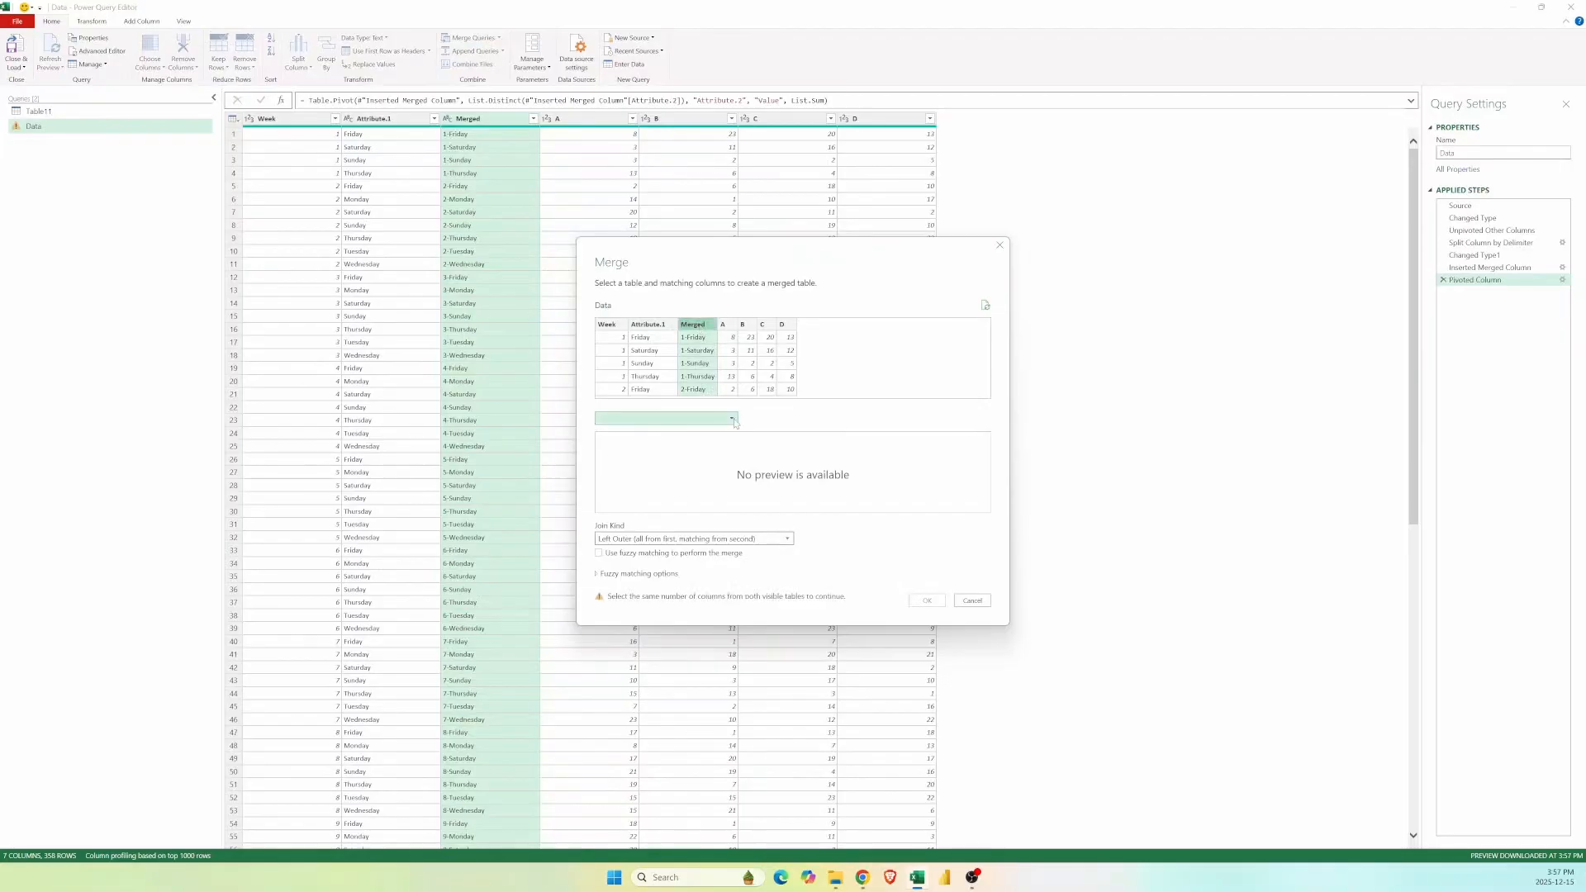
left_click(666, 418)
left_click(627, 437)
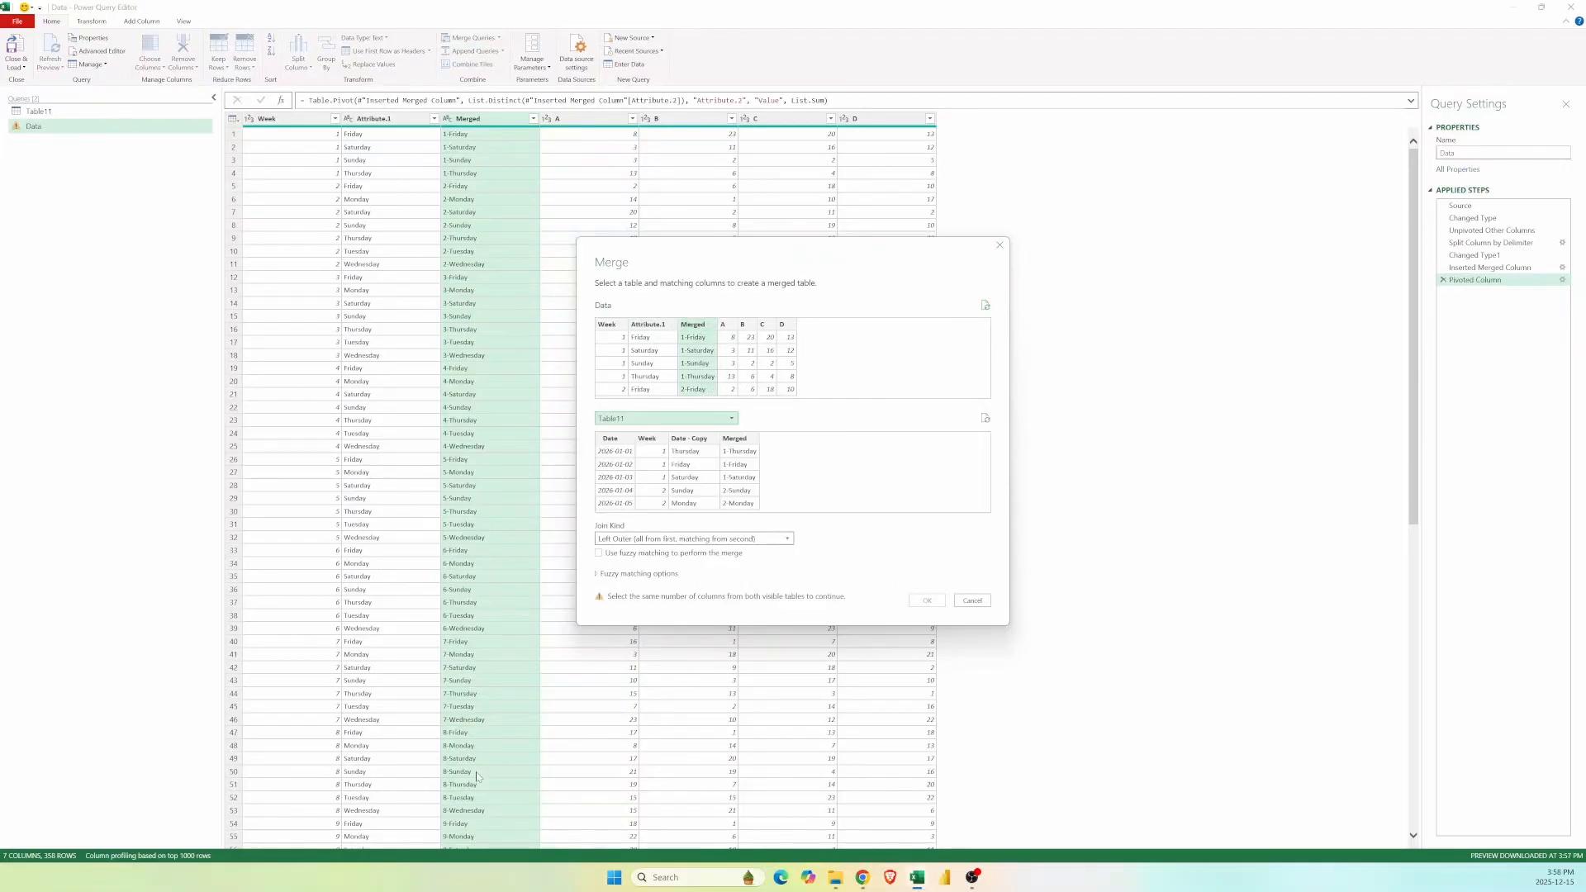
left_click(737, 438)
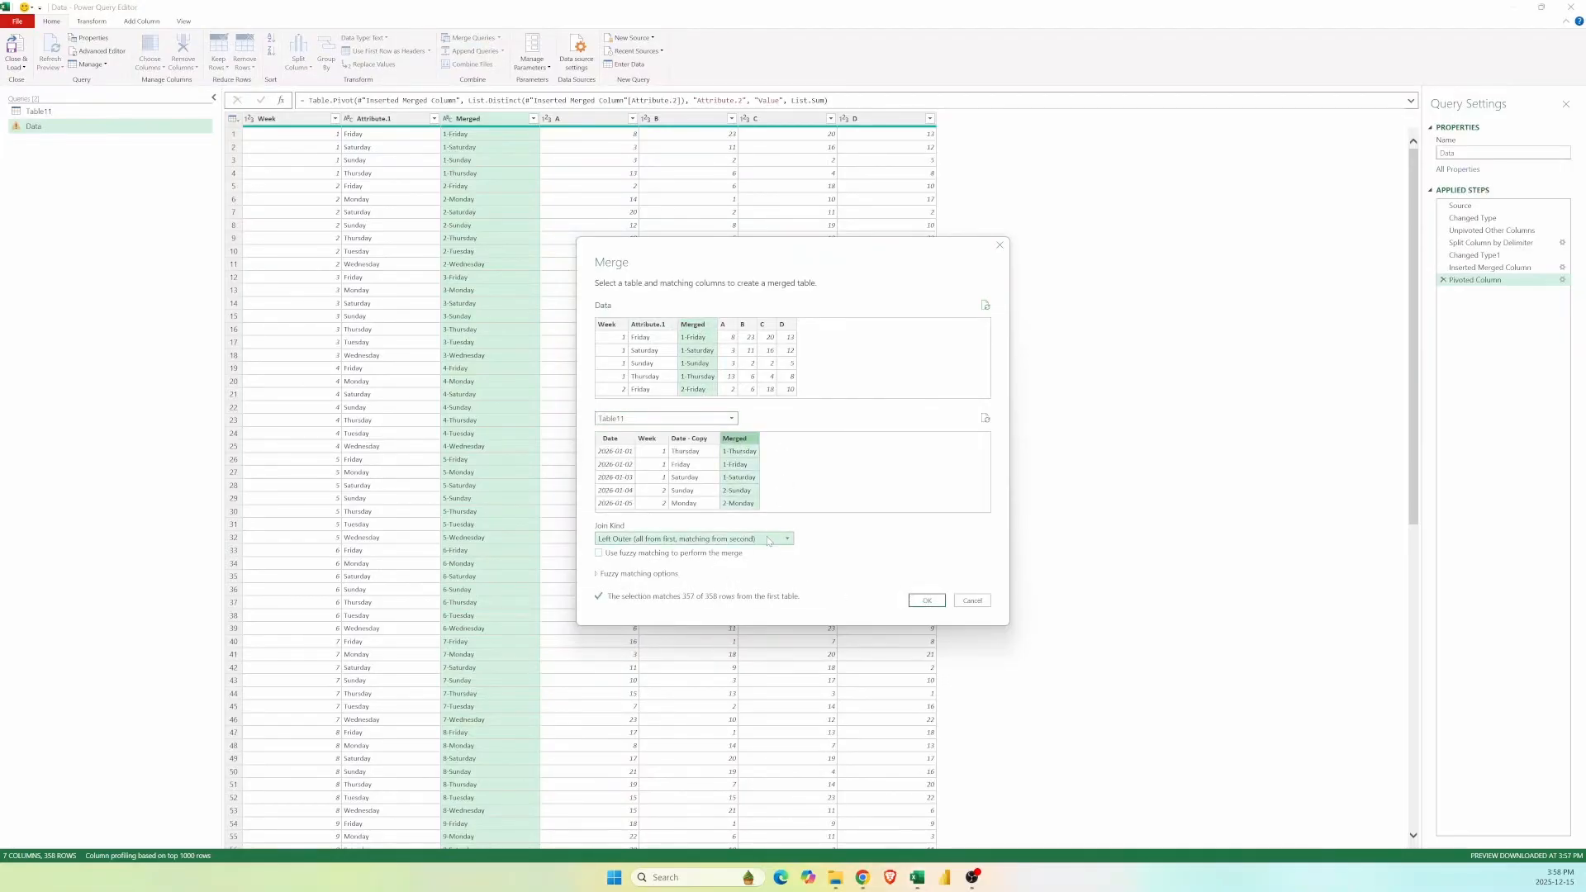
left_click(661, 539)
left_click(647, 589)
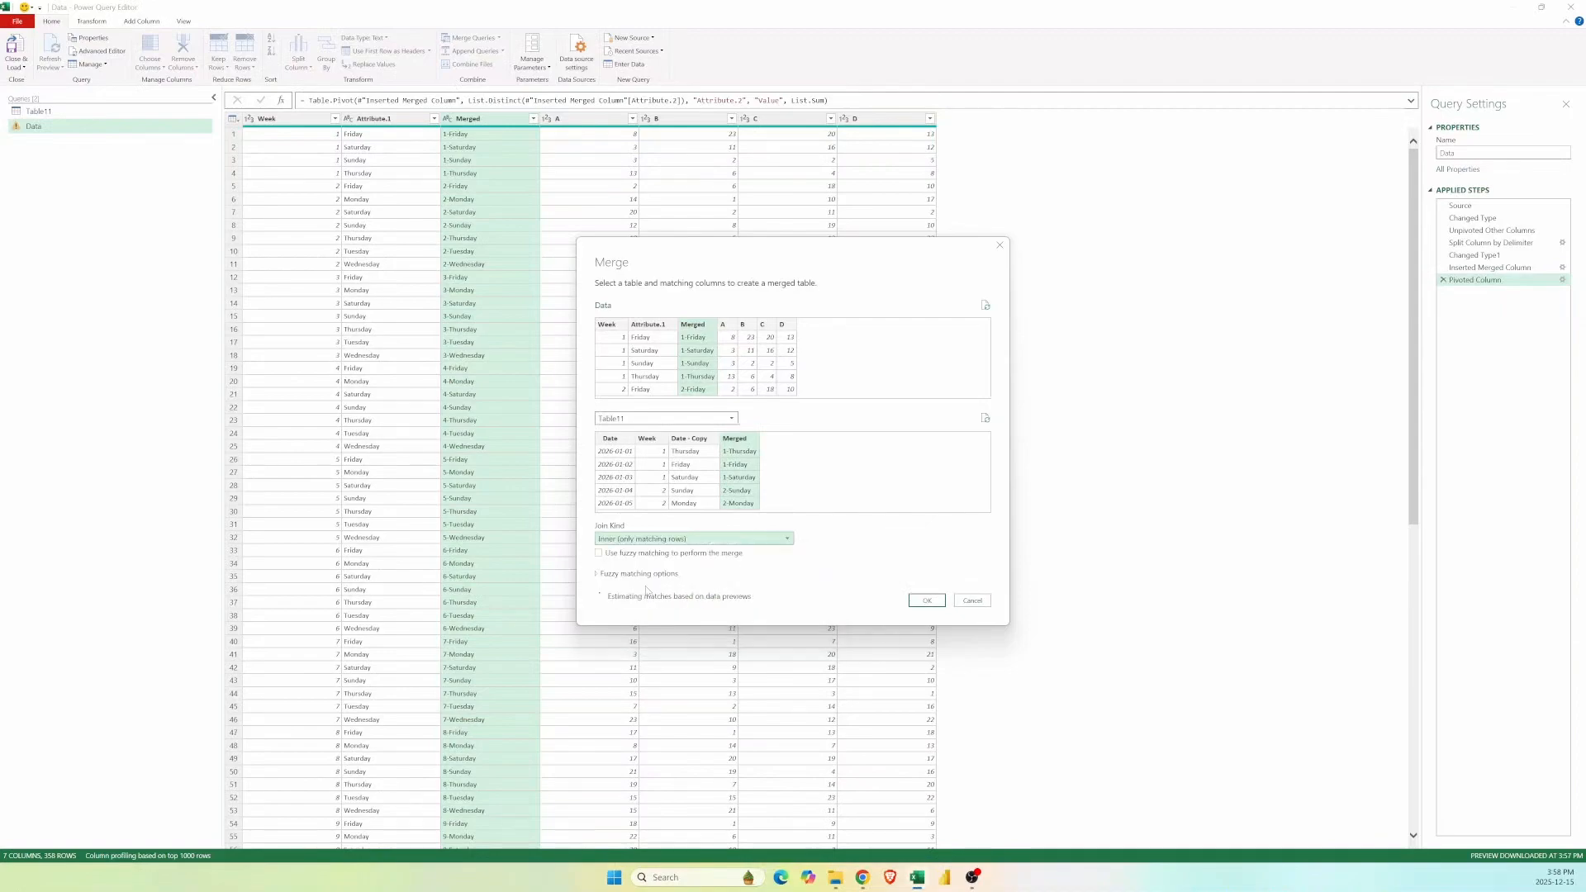
left_click(927, 600)
- Expand the merged Table11 column to include only the Date field
left_click(1029, 119)
left_click(848, 168)
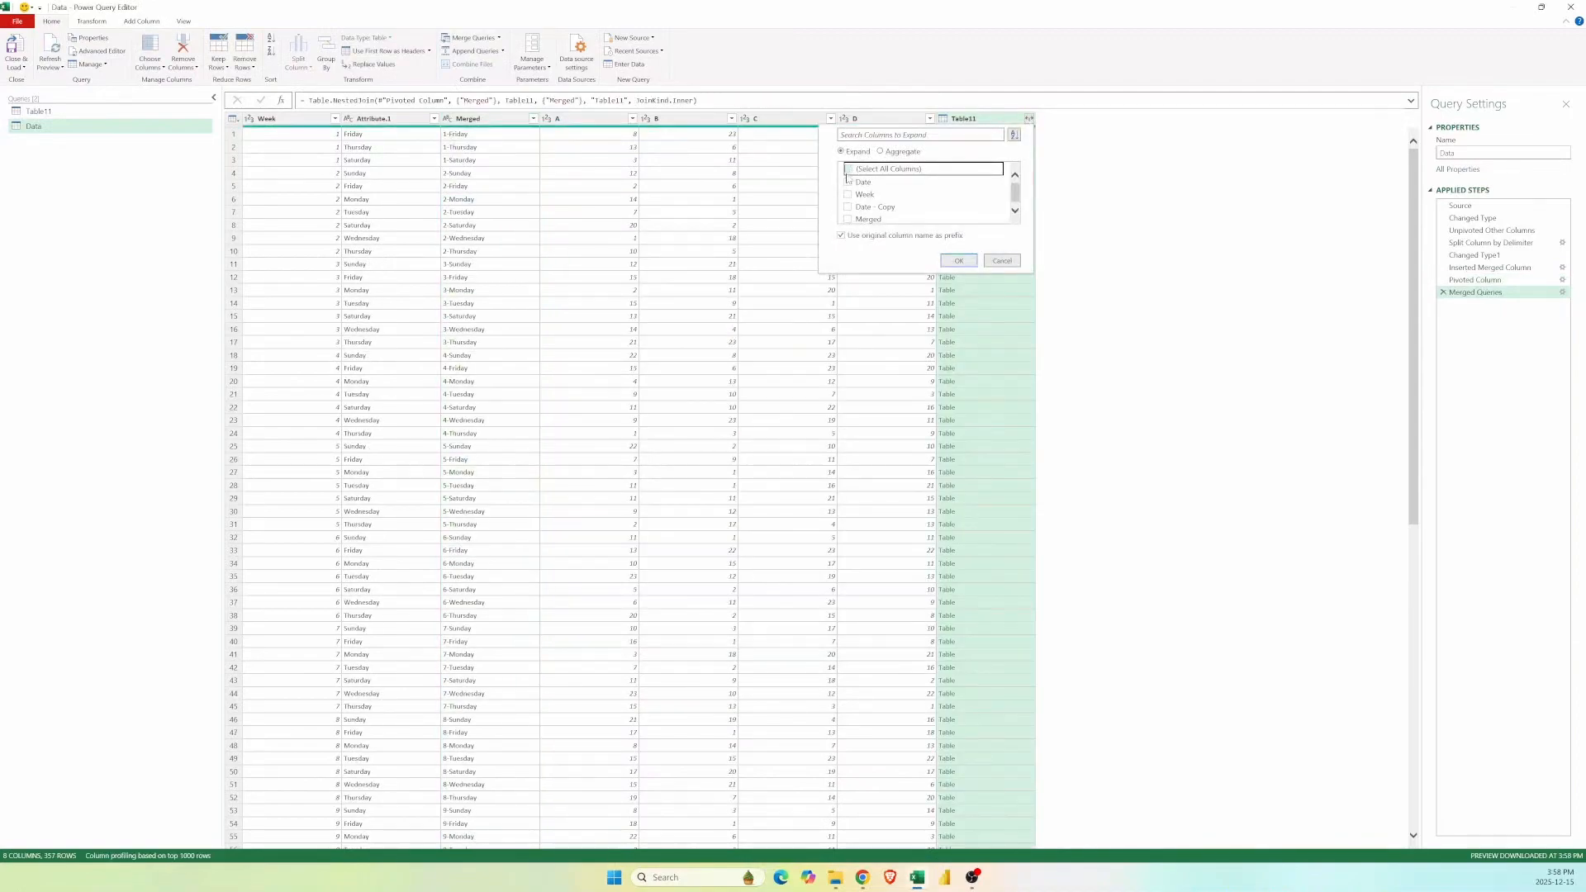
left_click(849, 181)
left_click(961, 261)
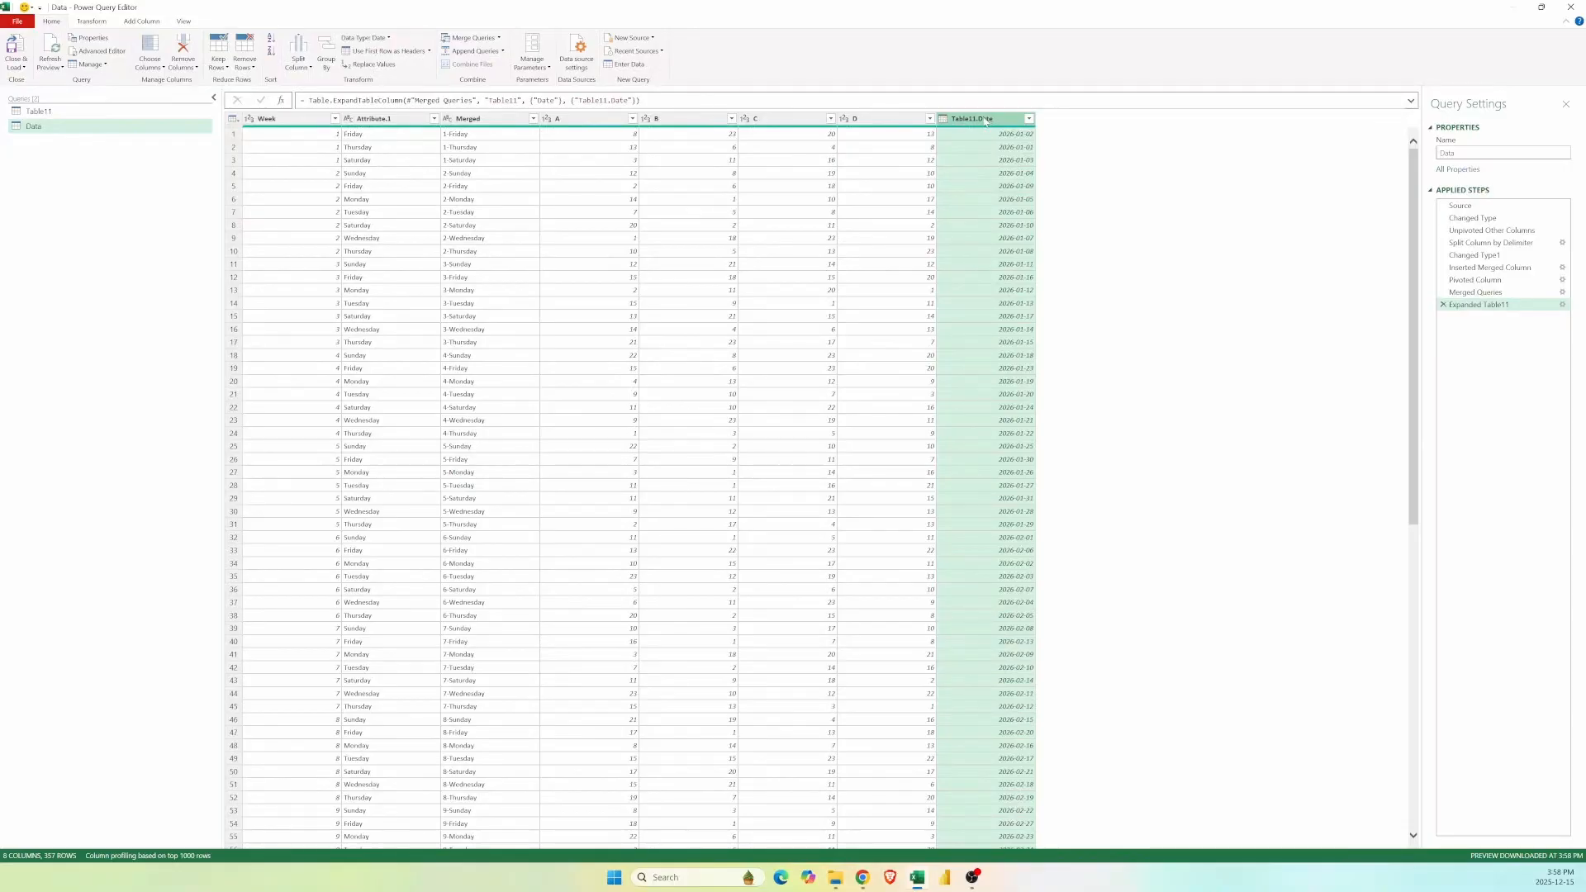
- Add a column from examples combining Table11.Date and Attribute.1, using "2026-01-02, Friday" as the sample value
left_click(391, 120, "ctrl")
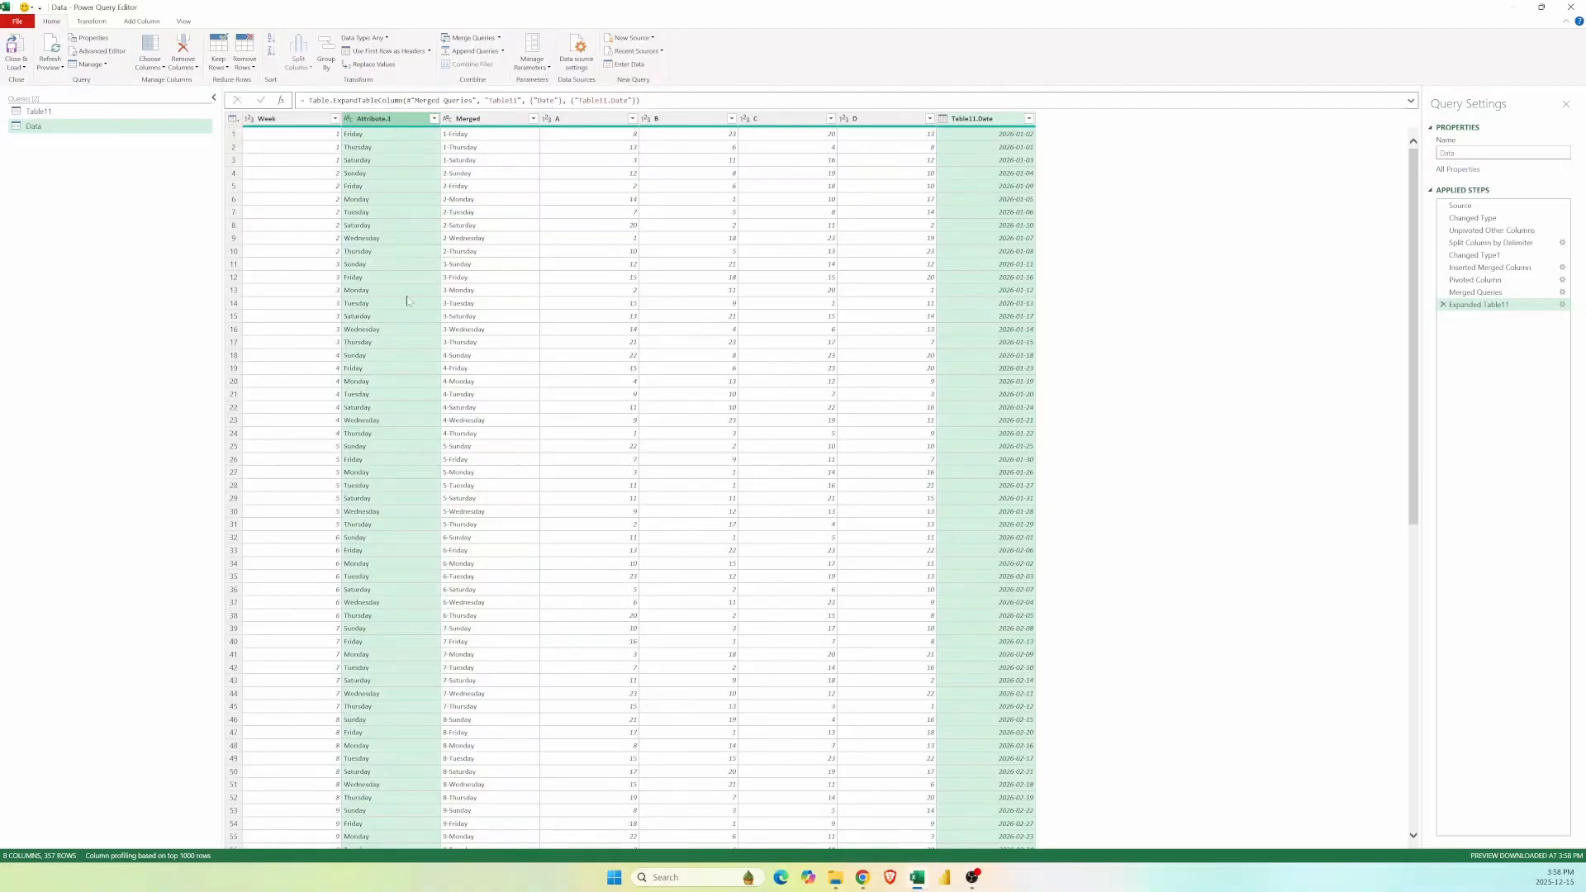
left_click(140, 22)
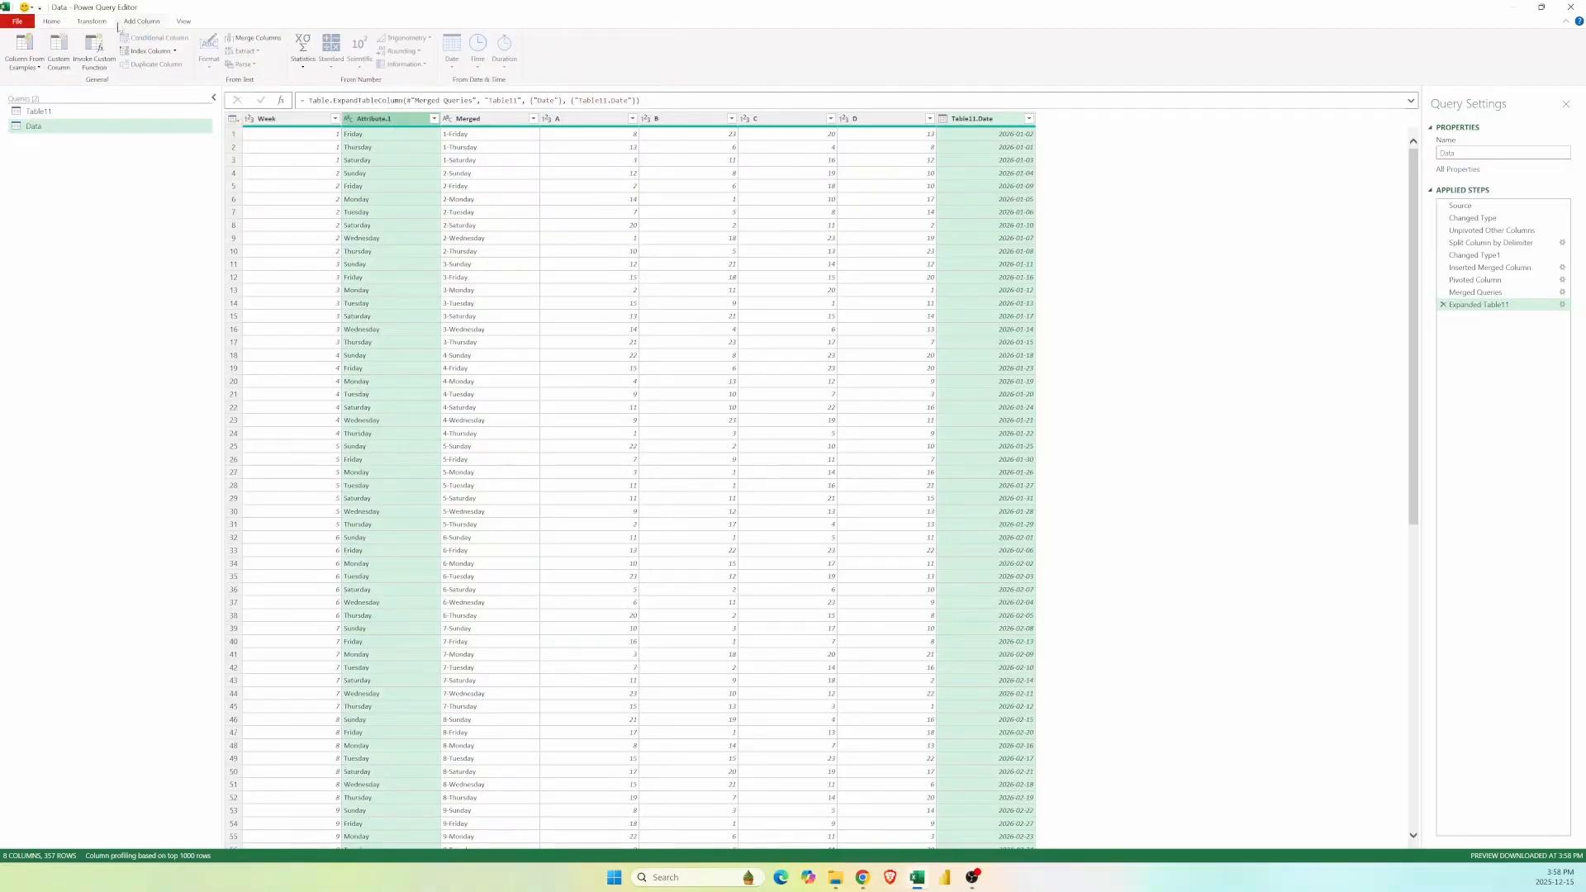
left_click(25, 61)
left_click(37, 91)
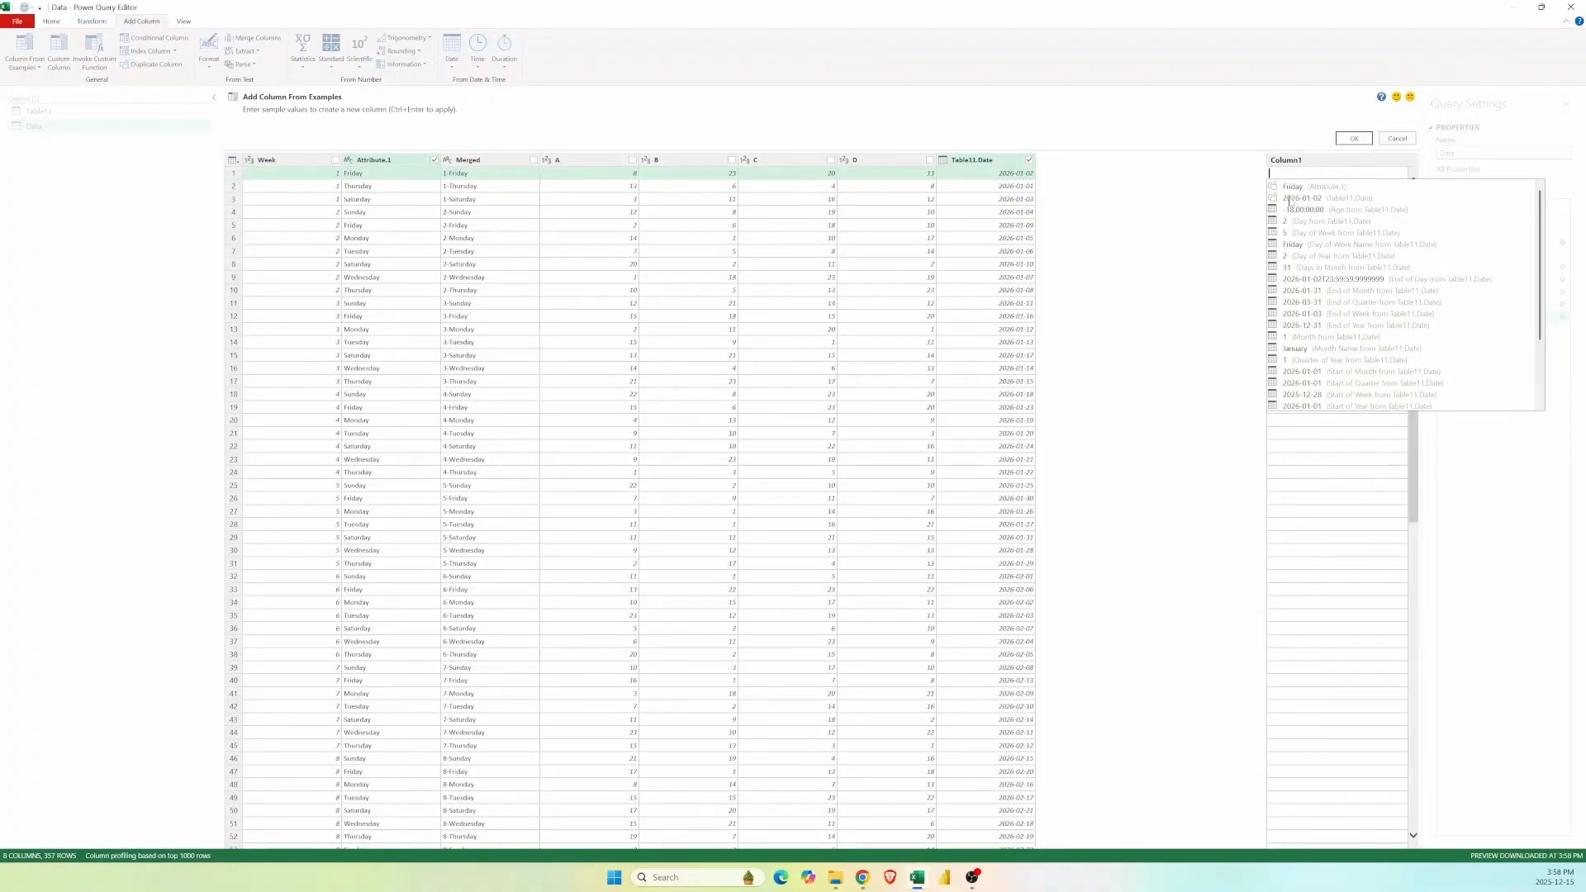
left_click(1293, 200)
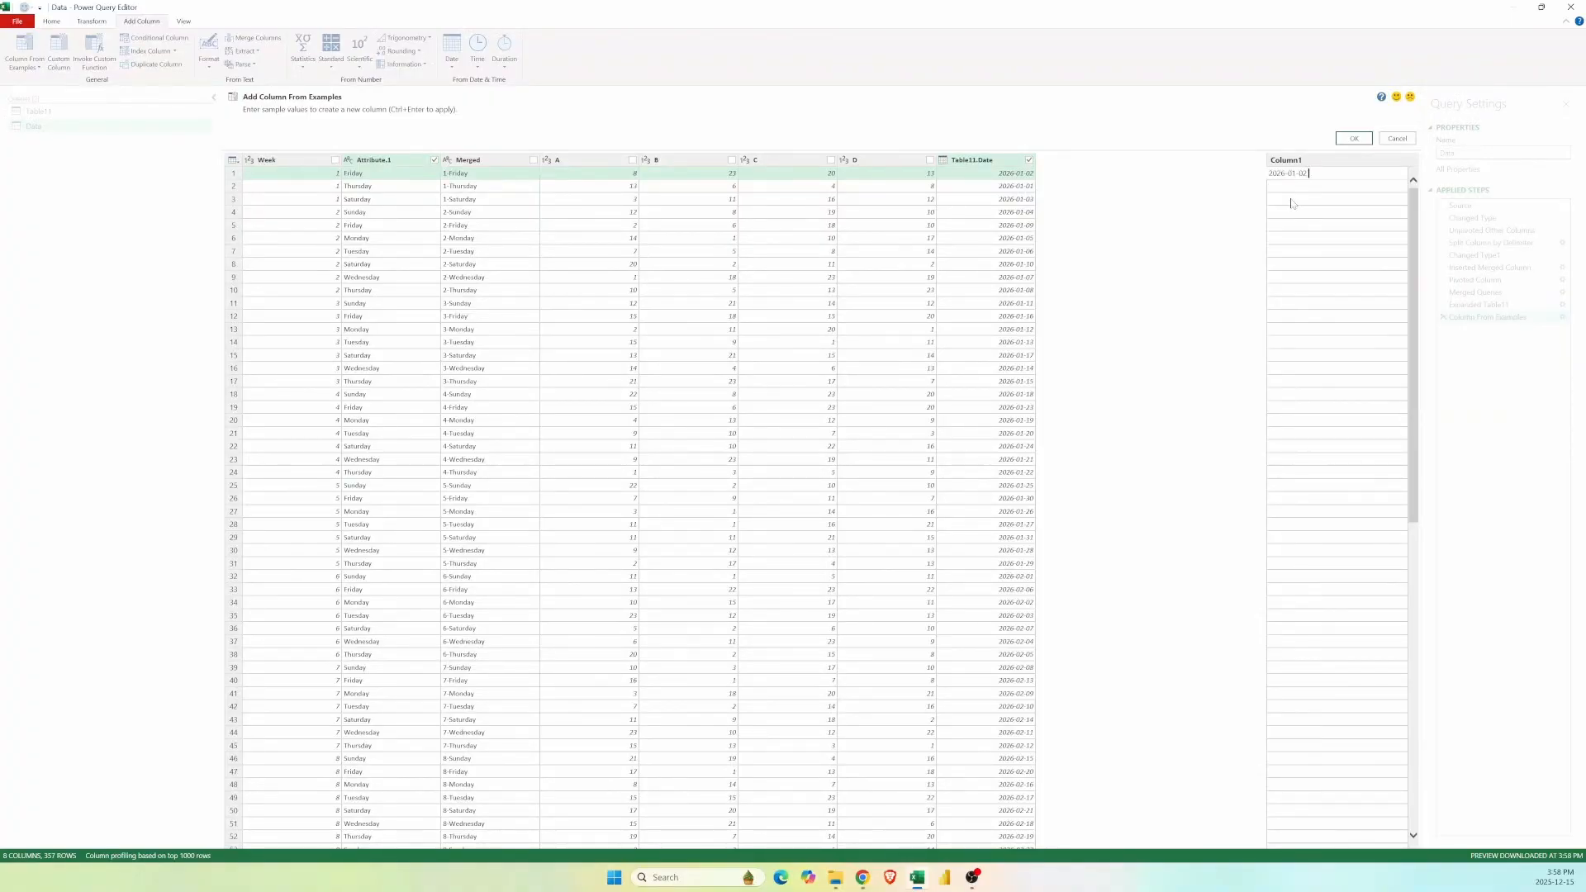
type(", Friday")
key("Return")
left_click(1354, 138)
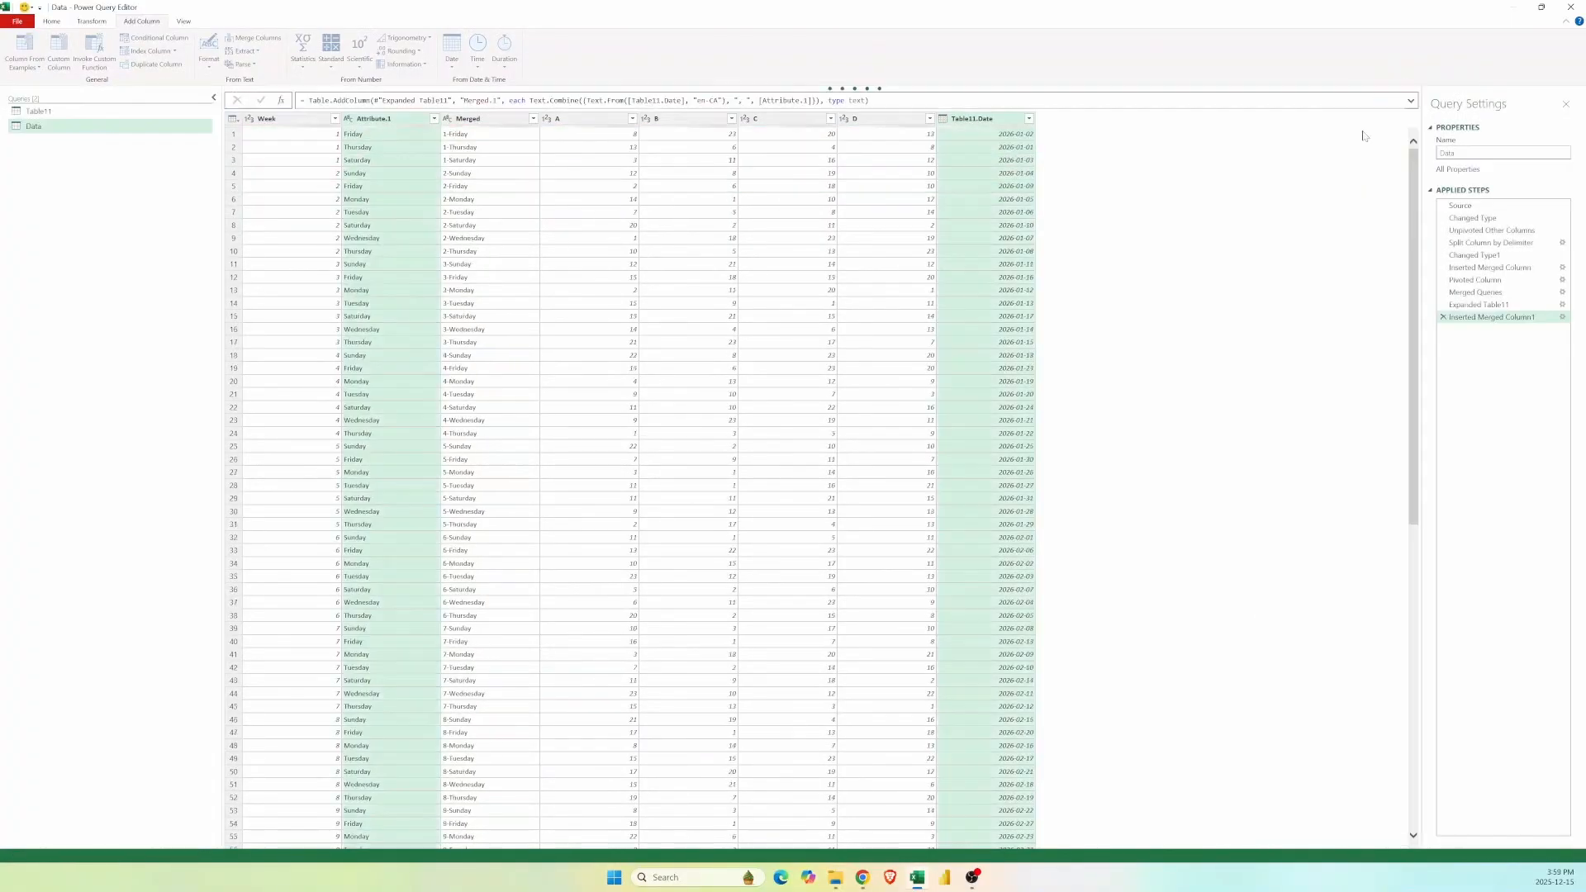
- Remove the Week, Attribute.1, Merged and Table11.Date columns from the Data query
left_click(982, 120)
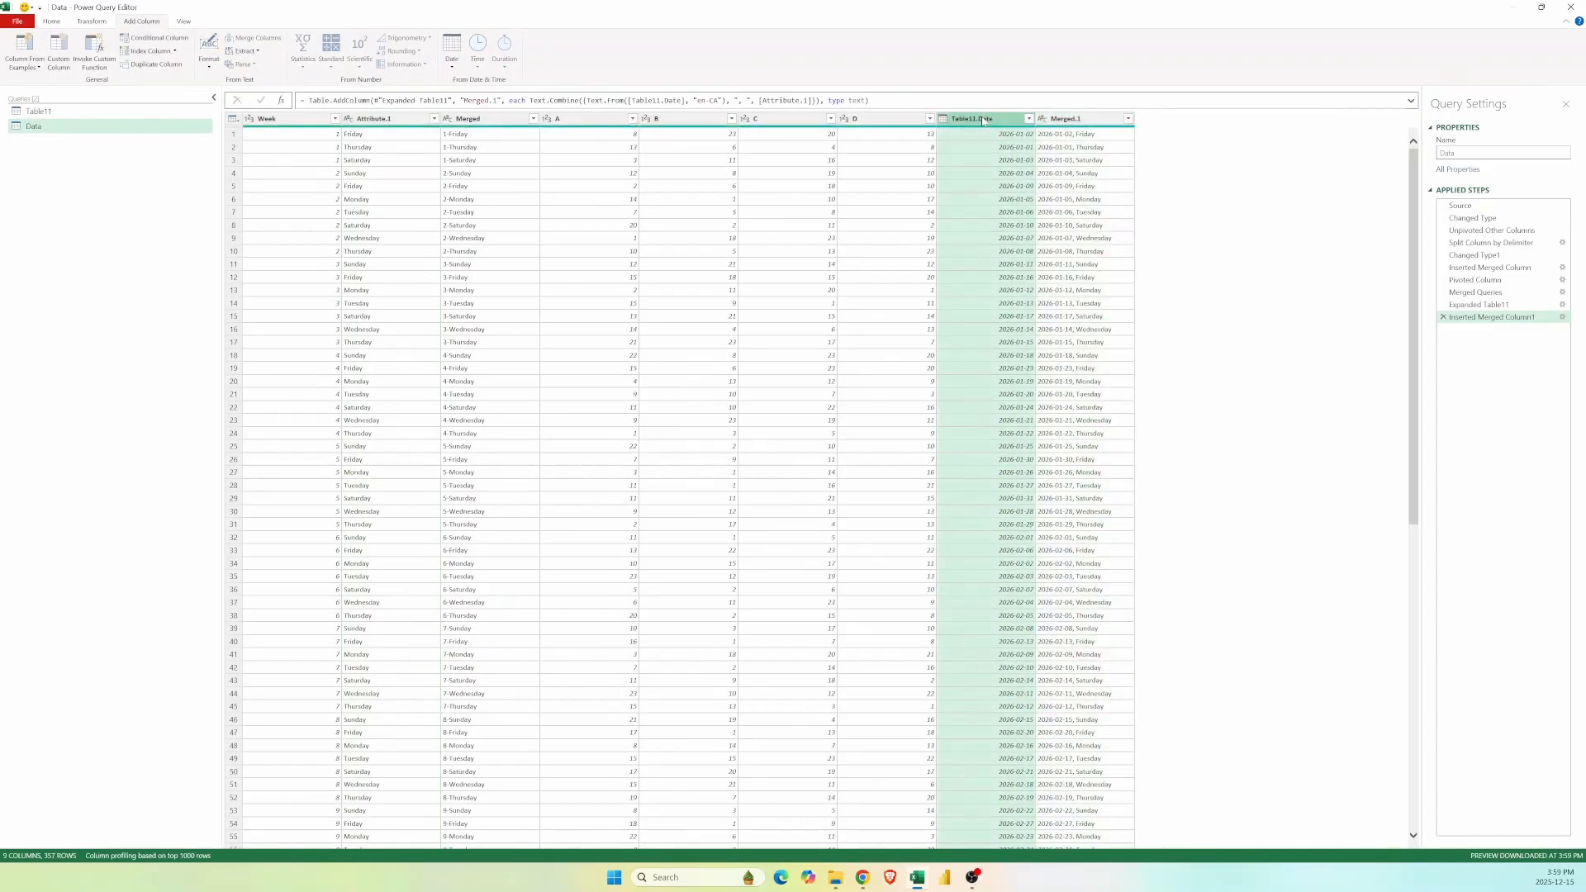
left_click(483, 121)
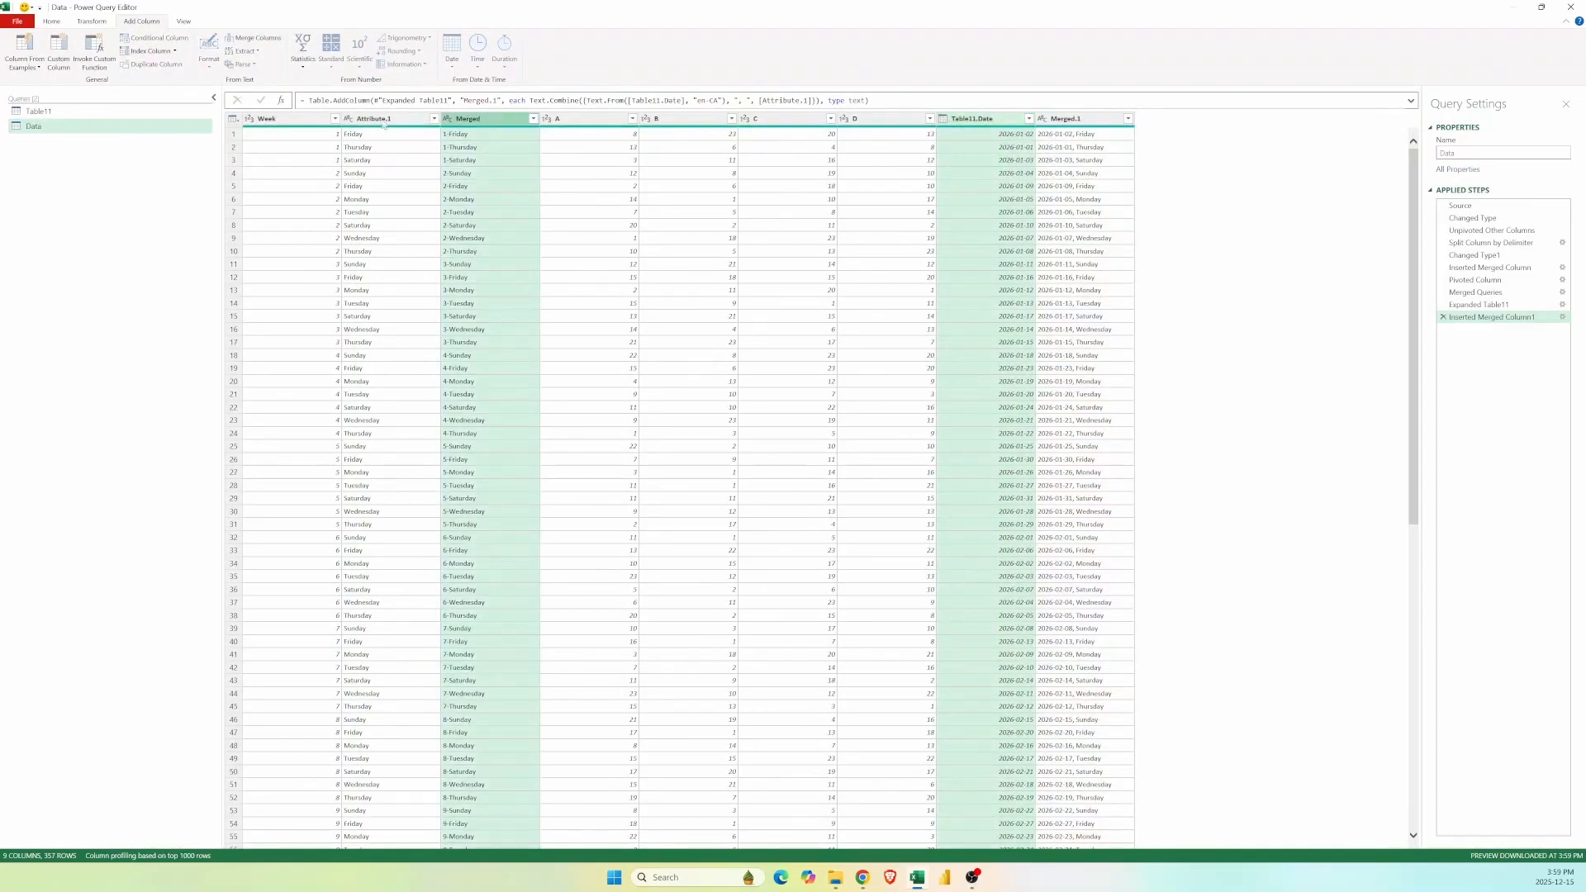
left_click(380, 120, "ctrl")
left_click(277, 120, "ctrl")
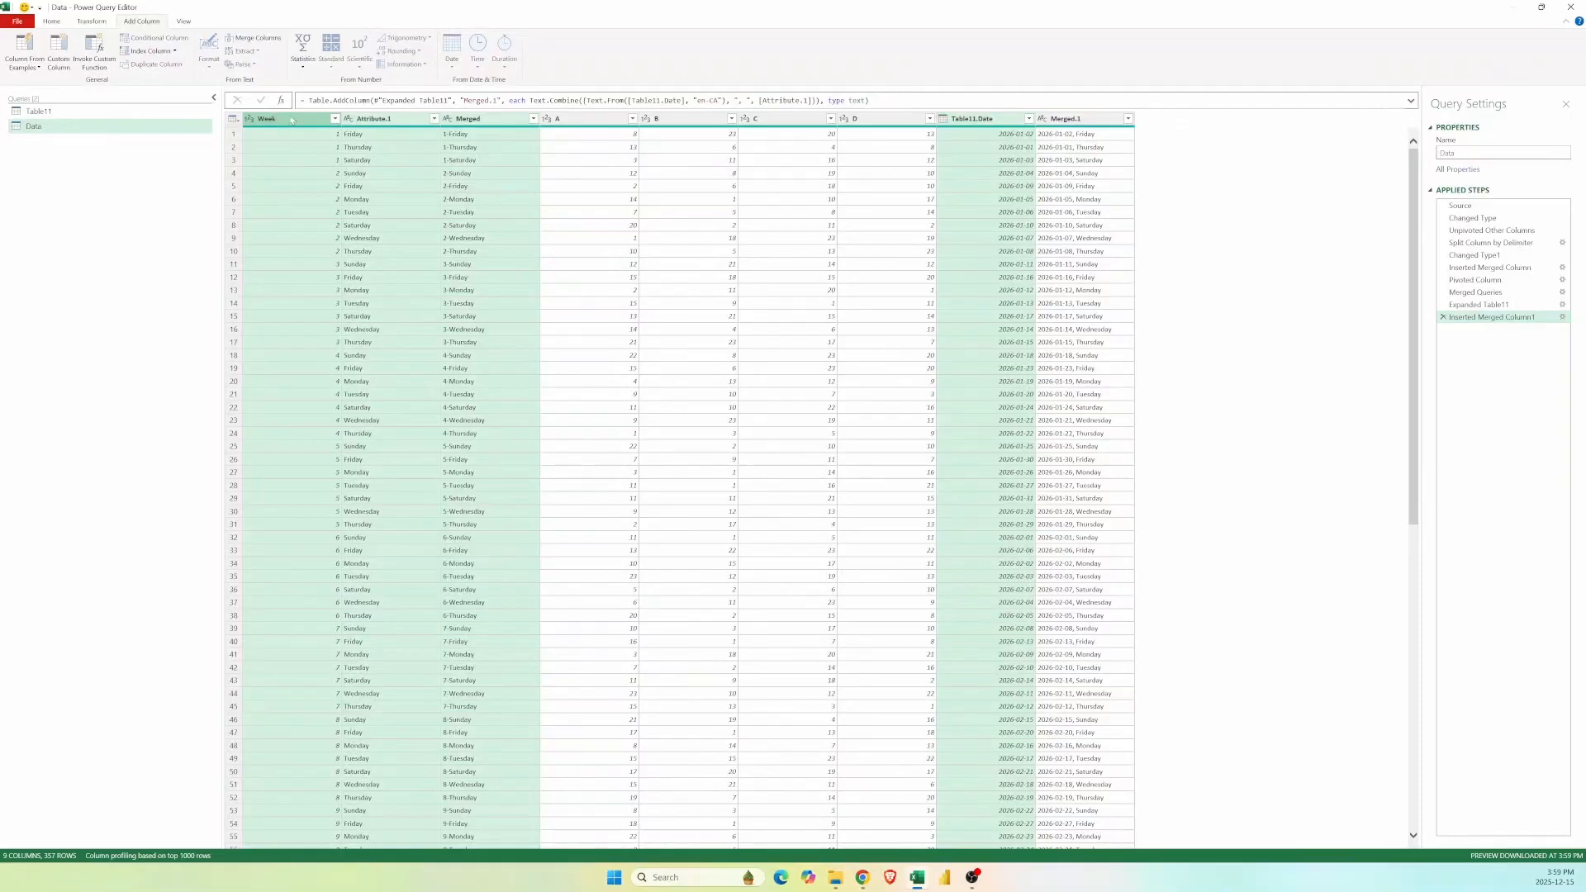
right_click(387, 119)
left_click(417, 138)
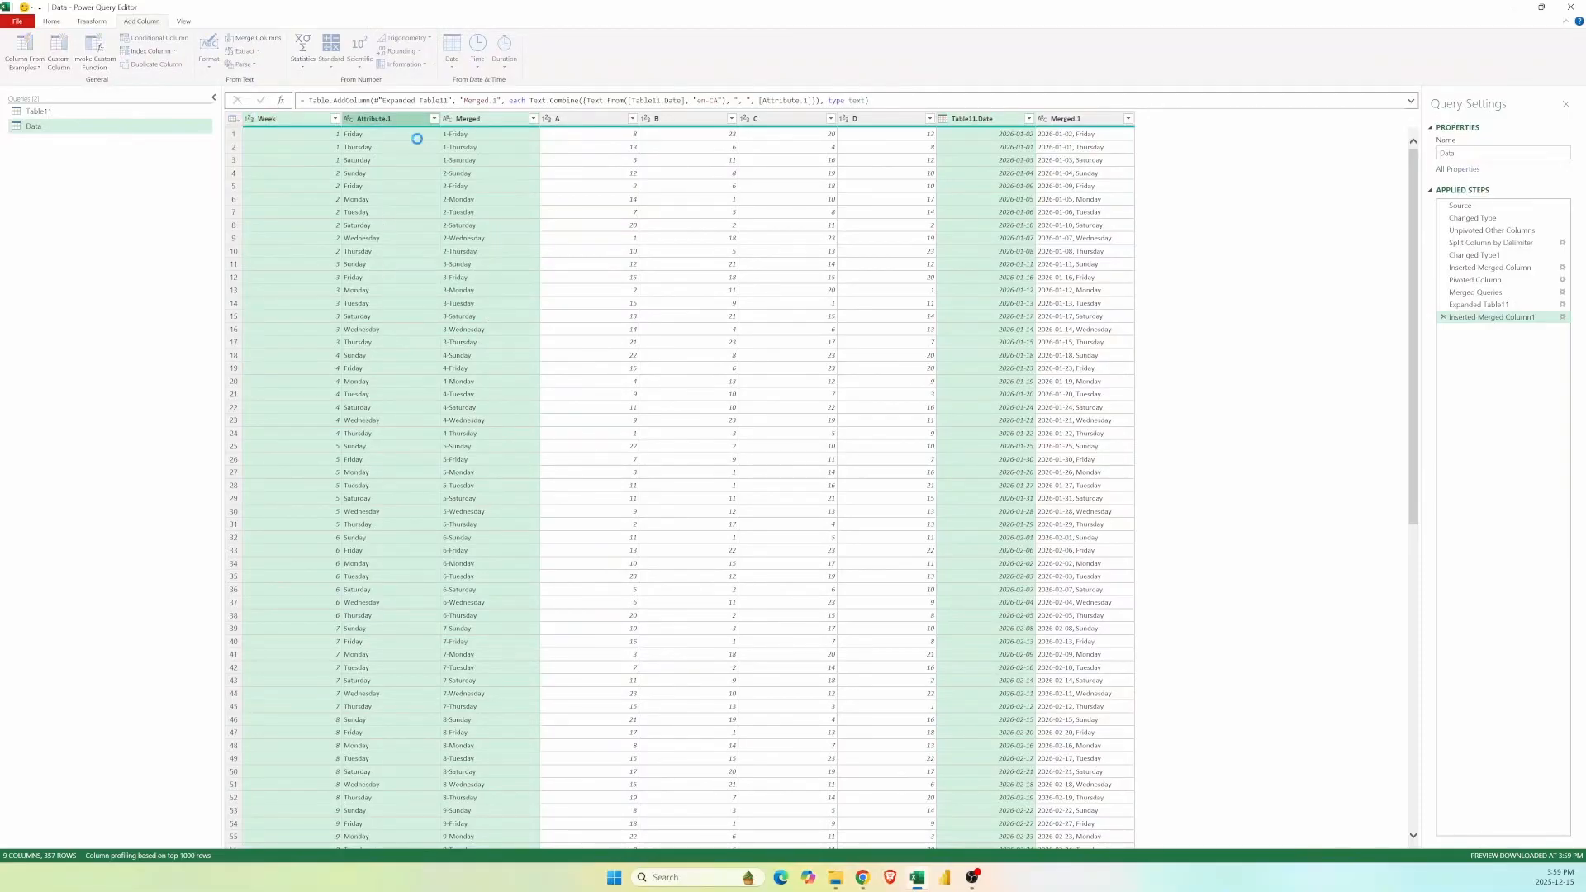
- Move the Merged.1 column to the beginning and rename it "Date, Week Day"
right_click(712, 118)
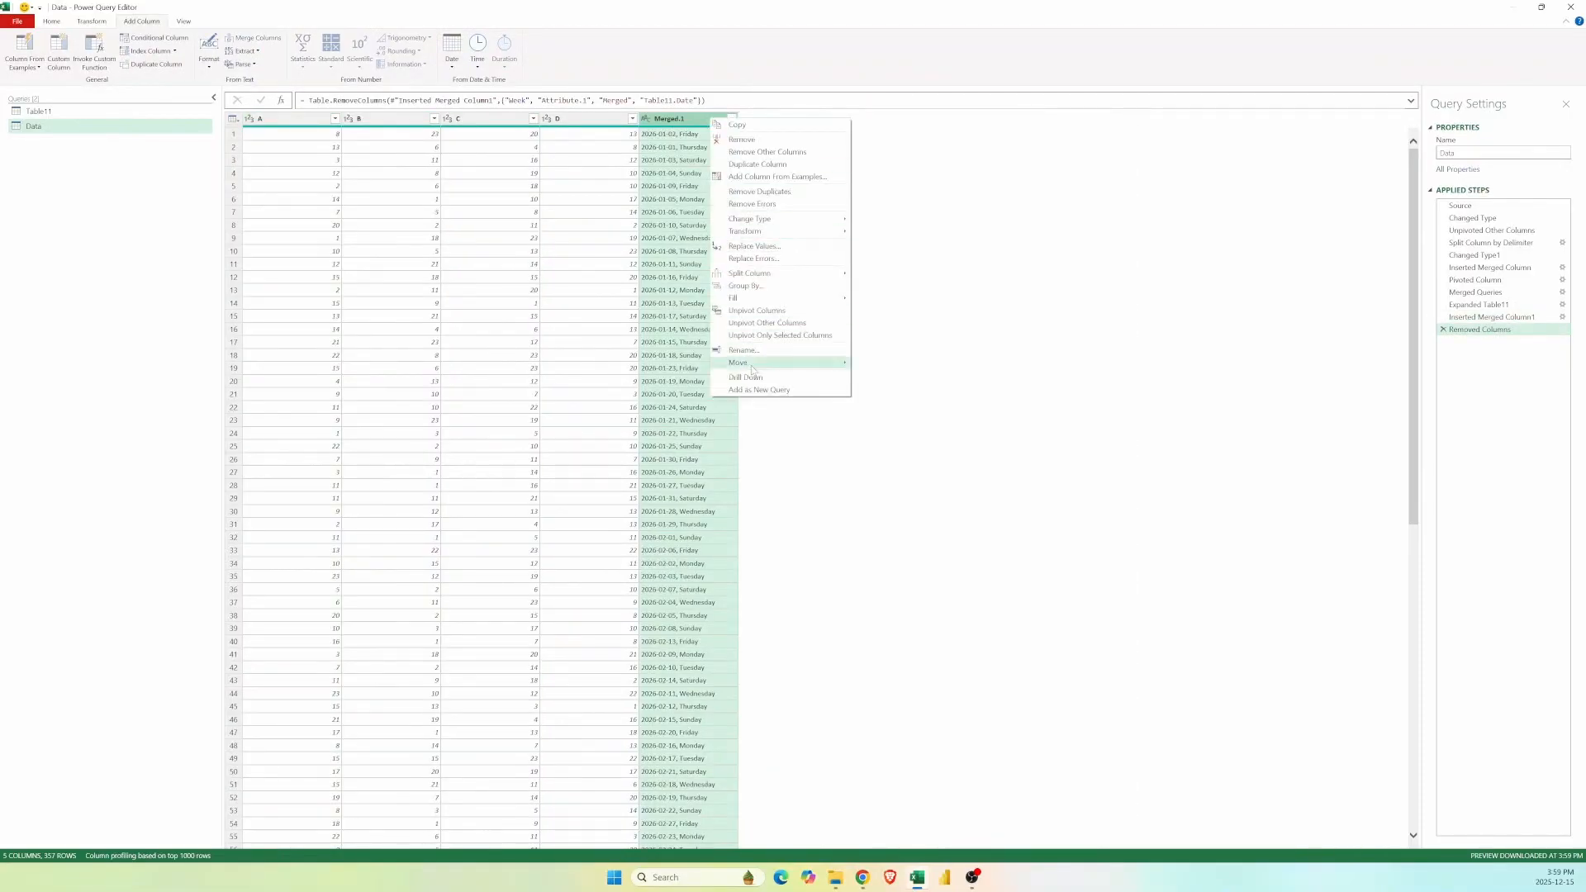
mouse_move(753, 364)
left_click(878, 386)
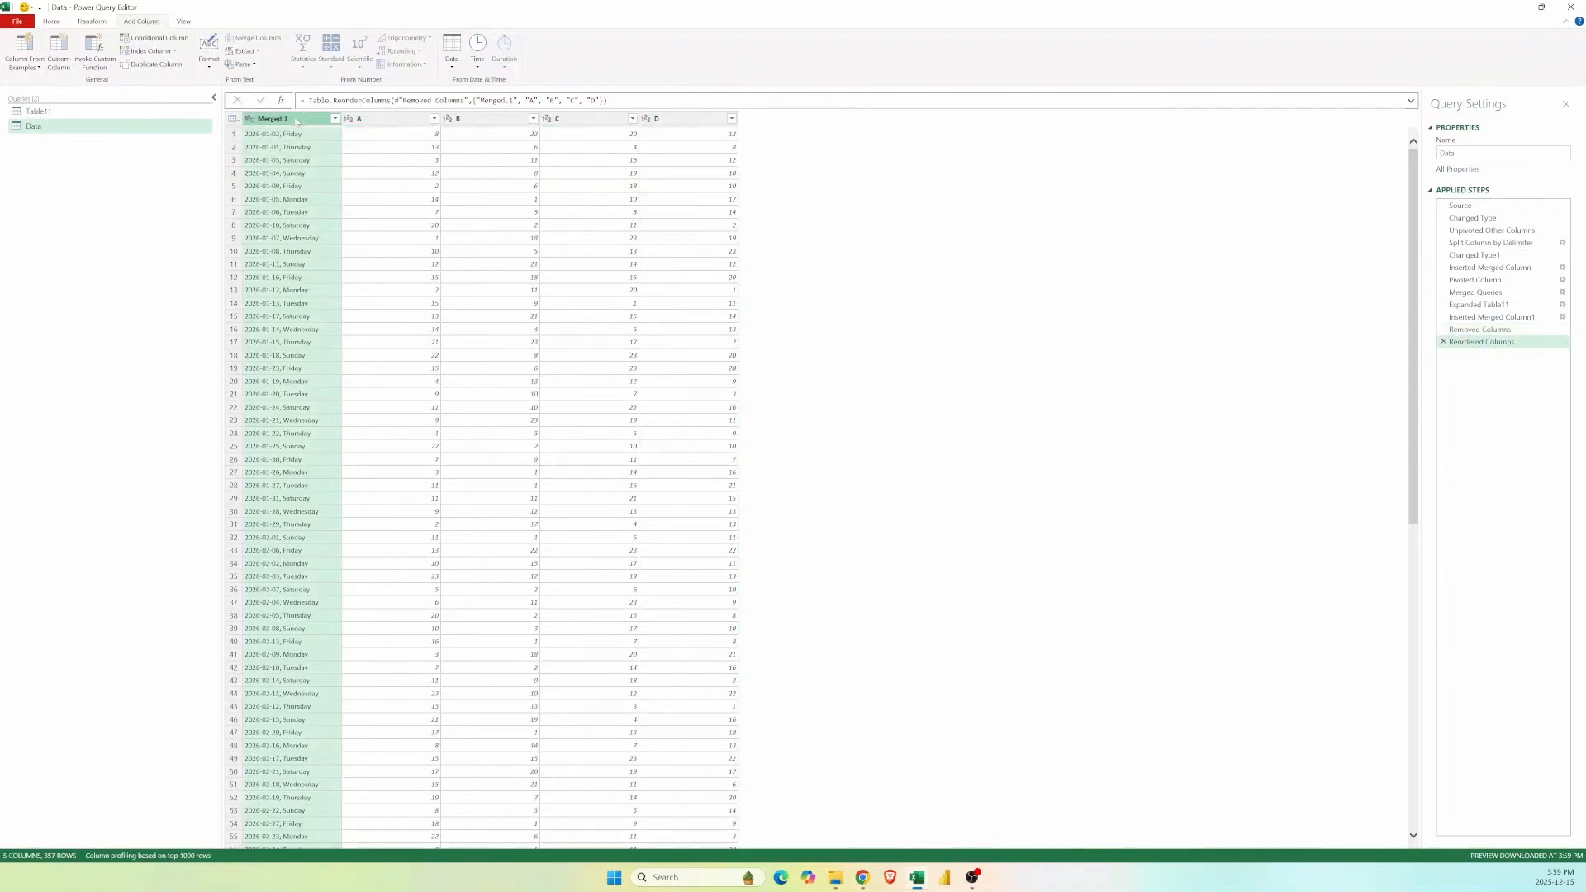
double_click(295, 120)
type("Date, Week Day")
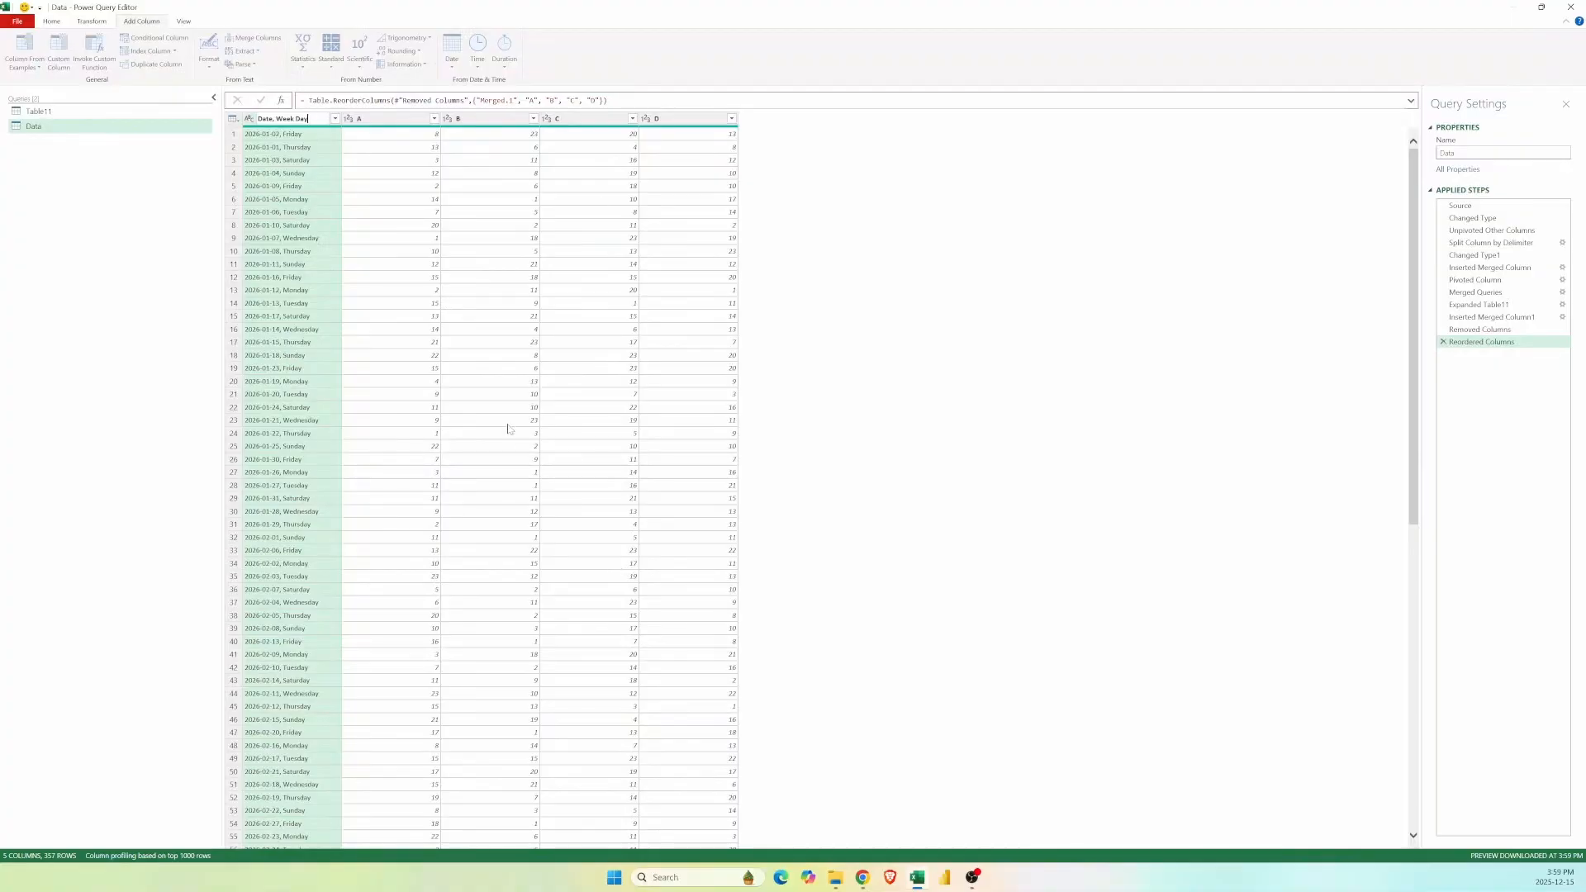
key("Return")
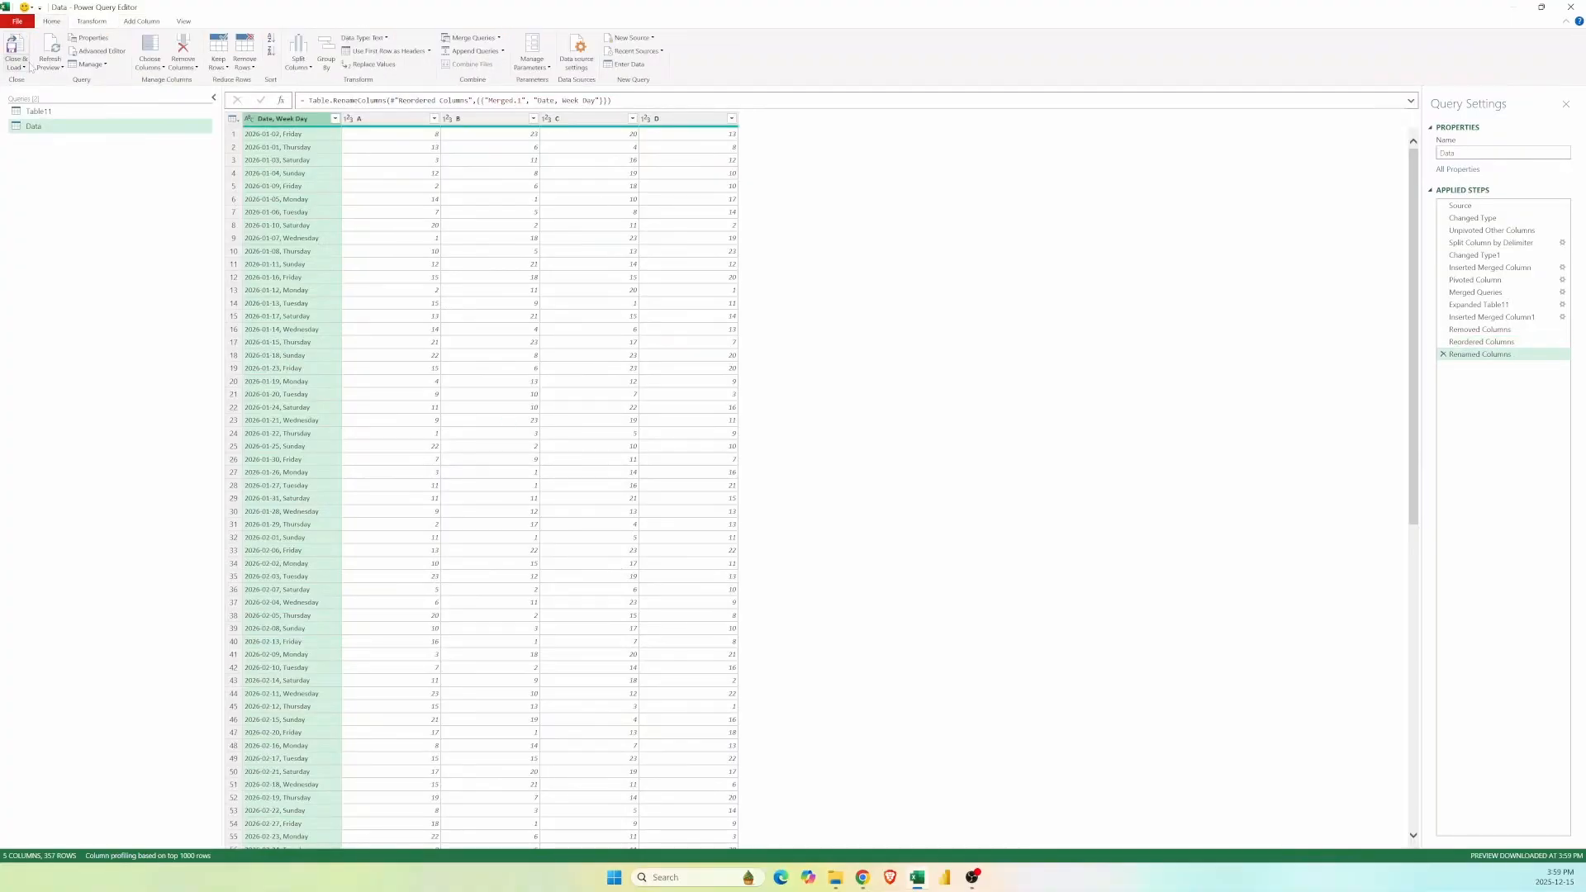
- Close the query editor and load the Data query as a table in a new worksheet
left_click(24, 67)
left_click(41, 105)
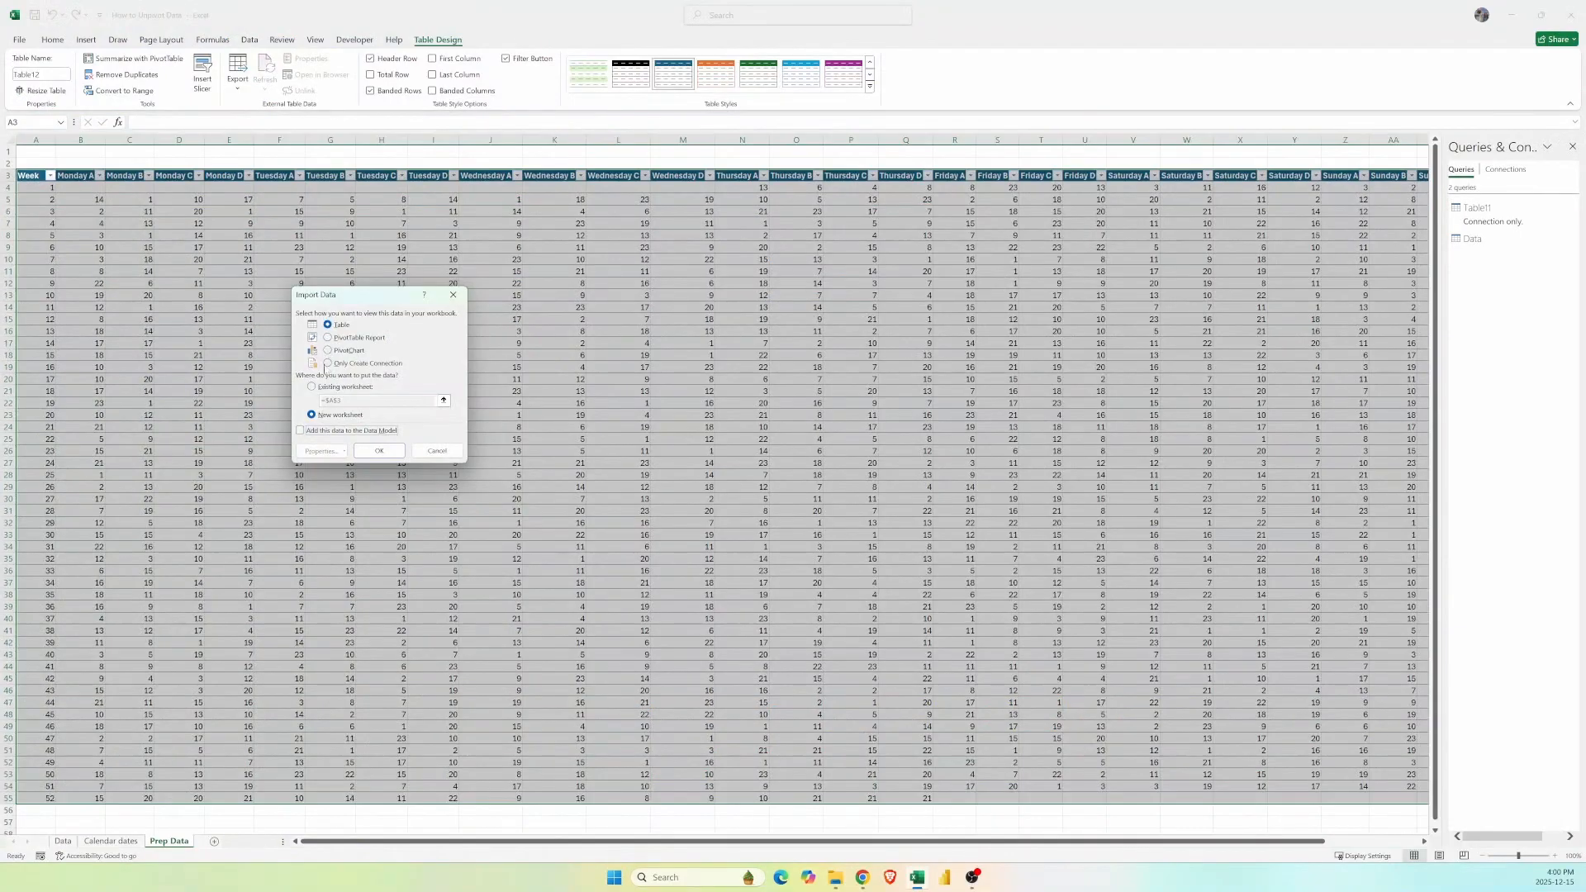
left_click(373, 451)
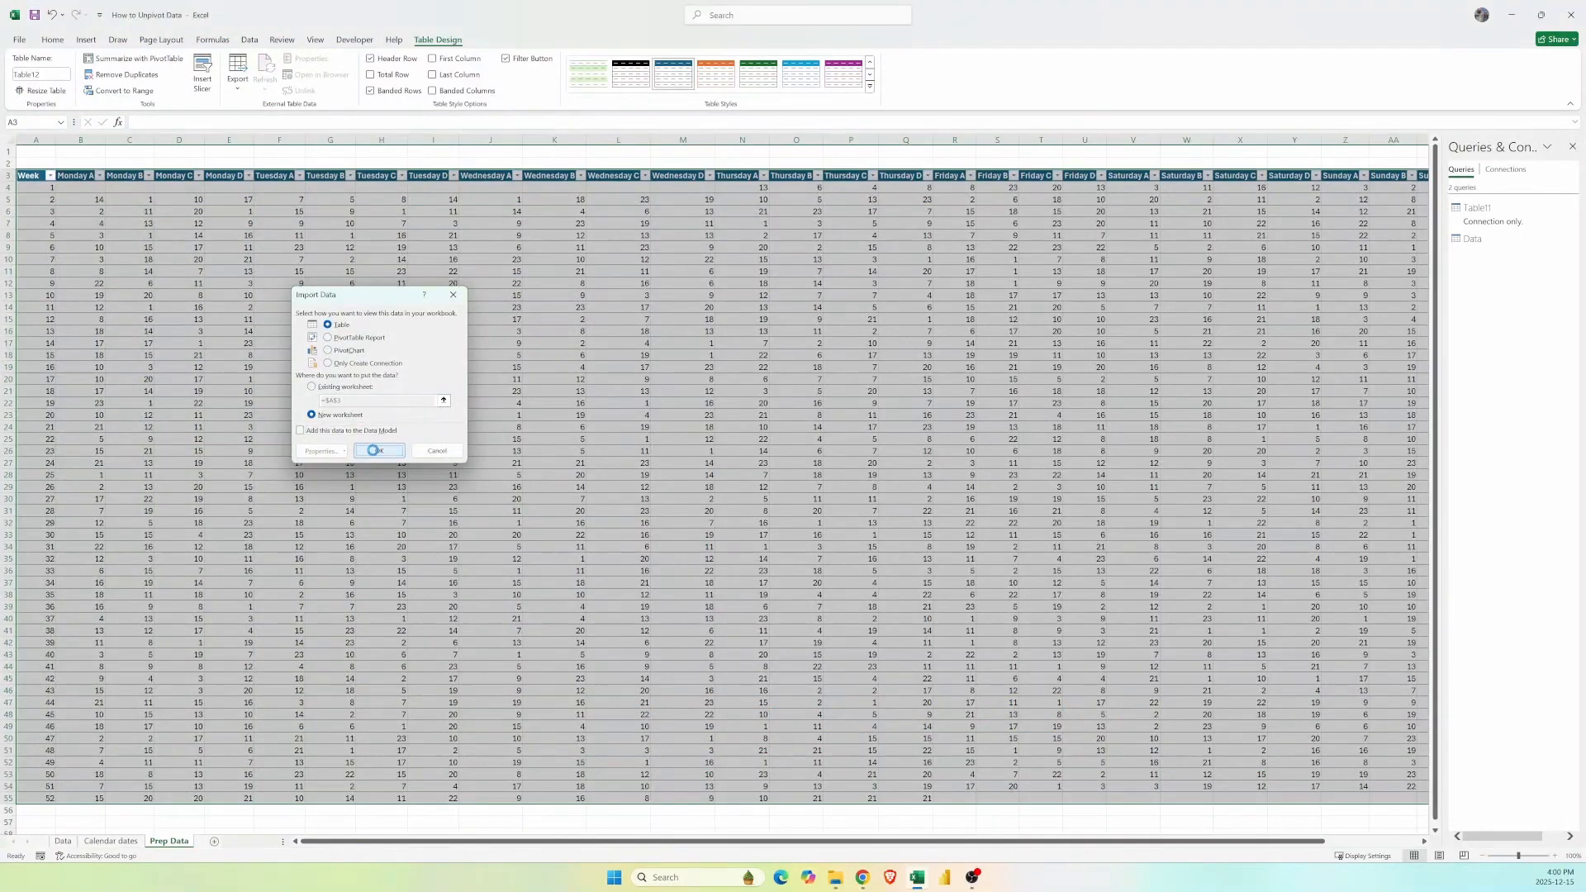
- Apply a table style with a dark blue header to the loaded date table
left_click(869, 95)
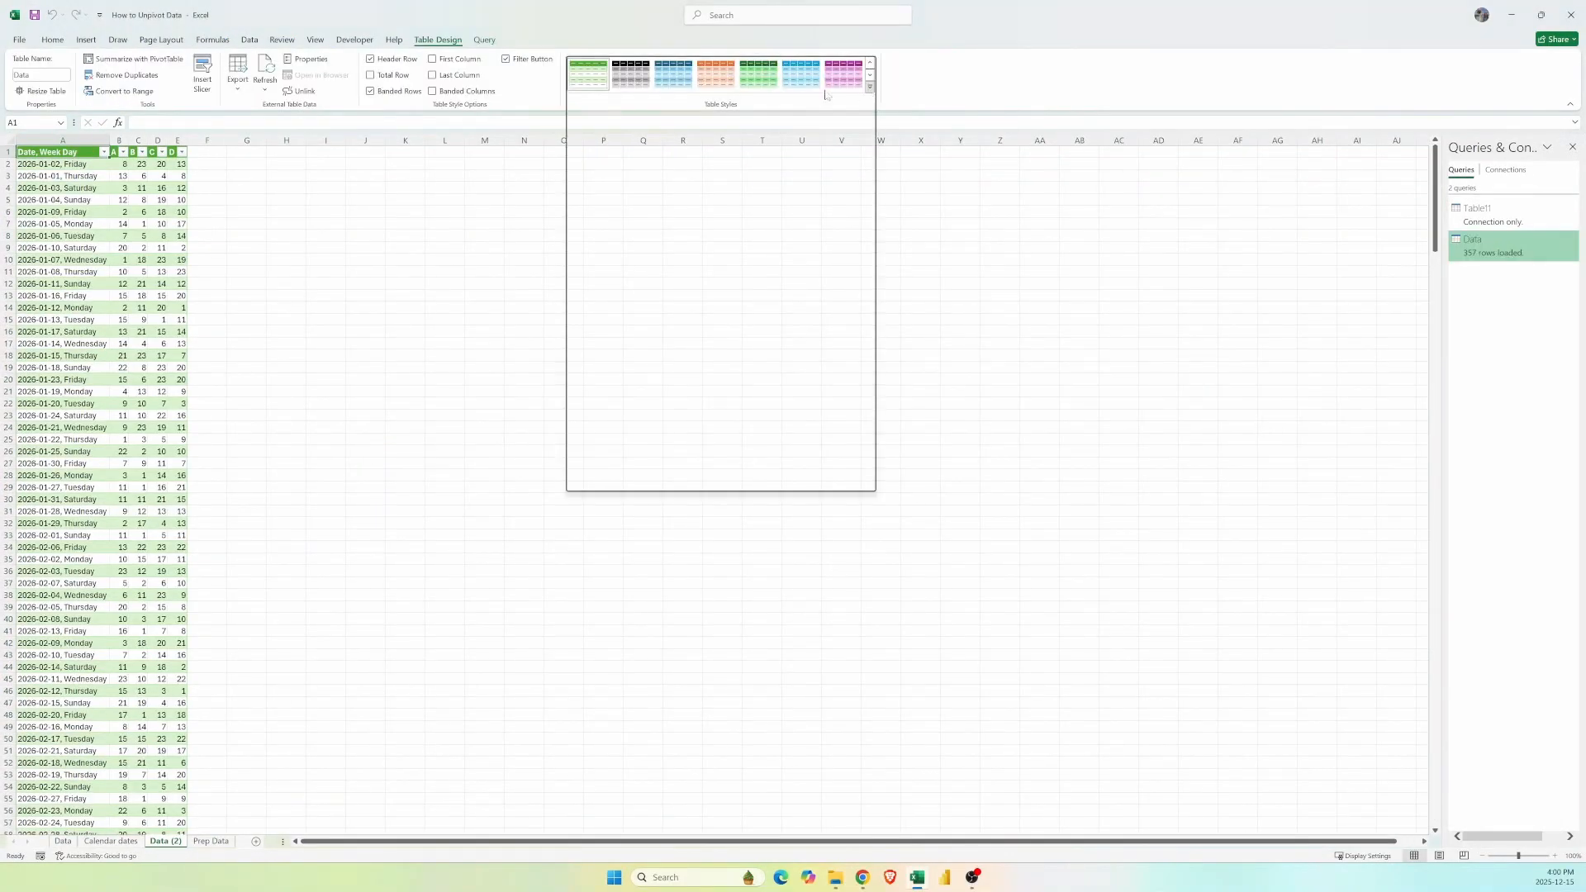
left_click(673, 124)
- Copy A1:E15 of the loaded table to cell AF25 on the Data sheet and compare it with week 1's Thursday inputs
left_click_drag(52, 154, 184, 323)
key("ctrl+c")
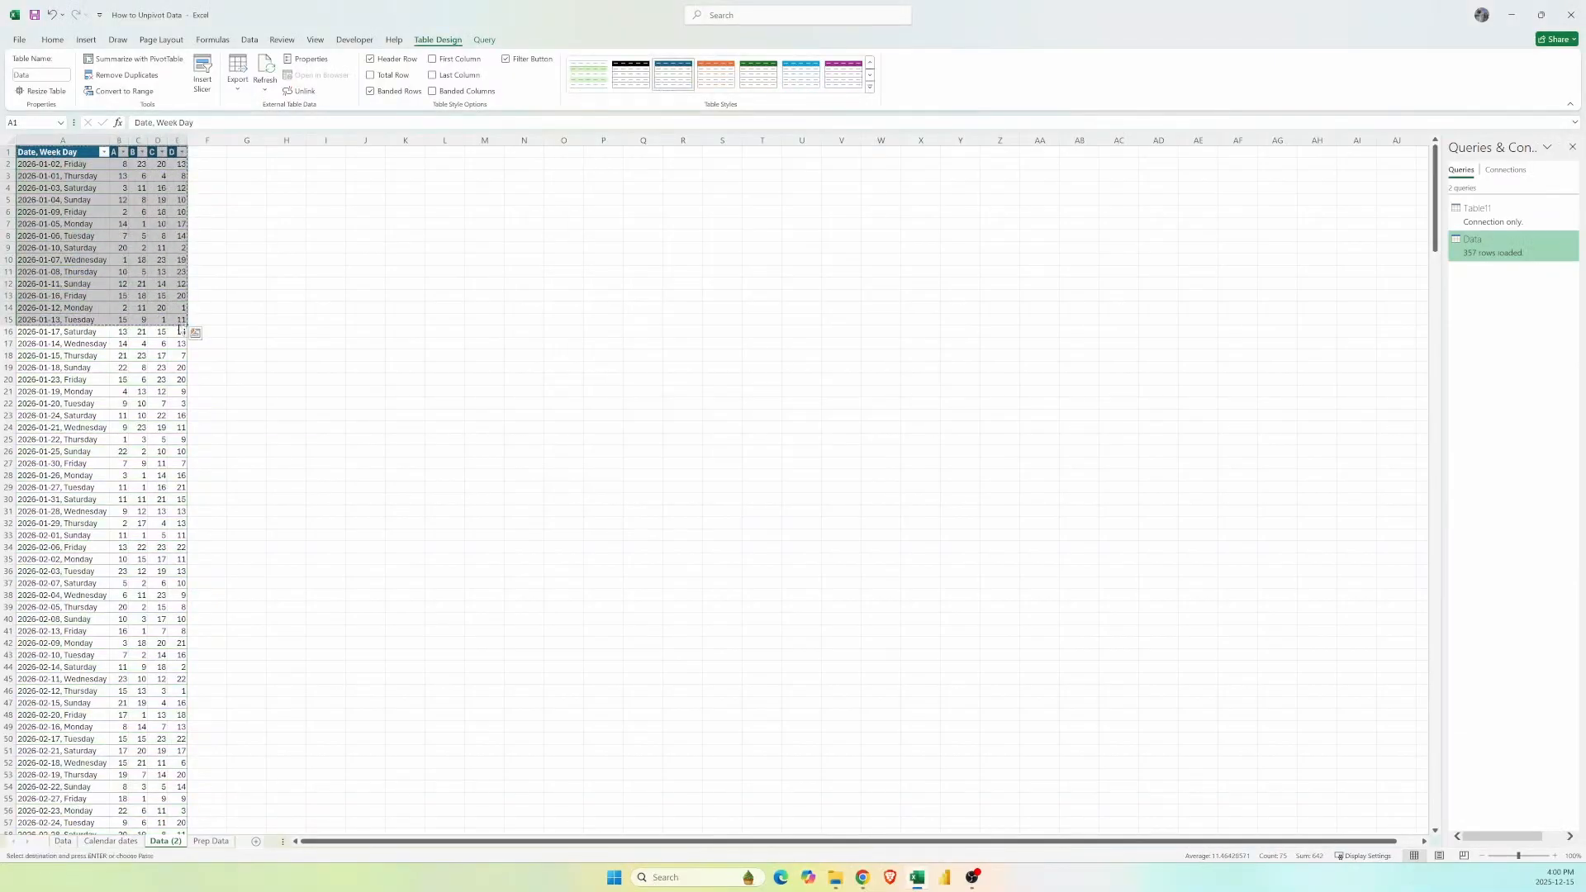
left_click(60, 842)
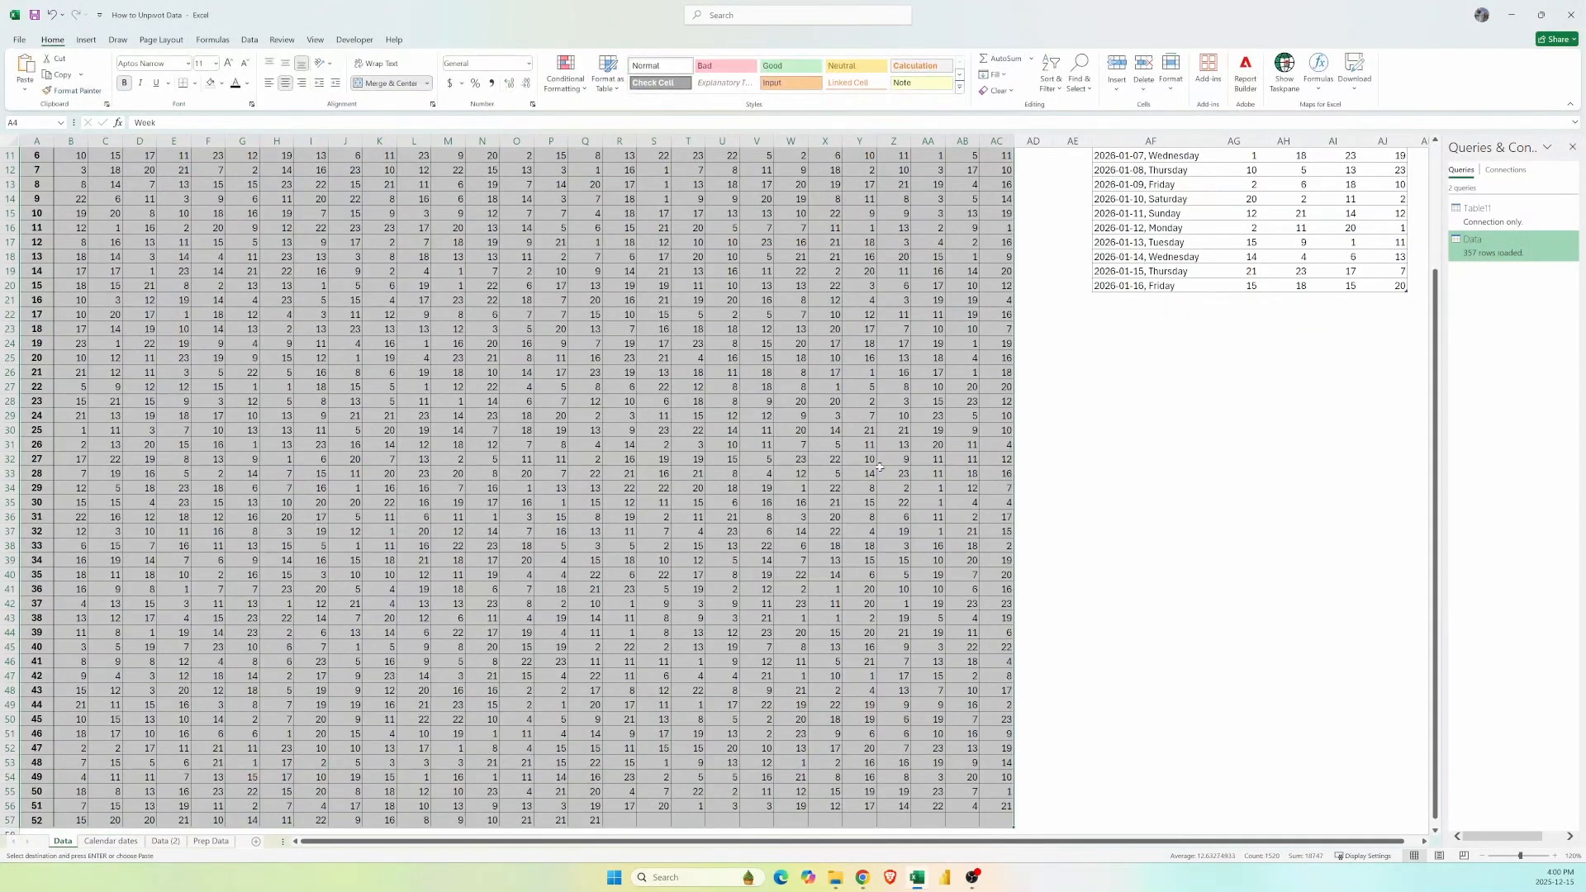
left_click(1109, 358)
scroll(1121, 441, "up", 4)
key("ctrl+v")
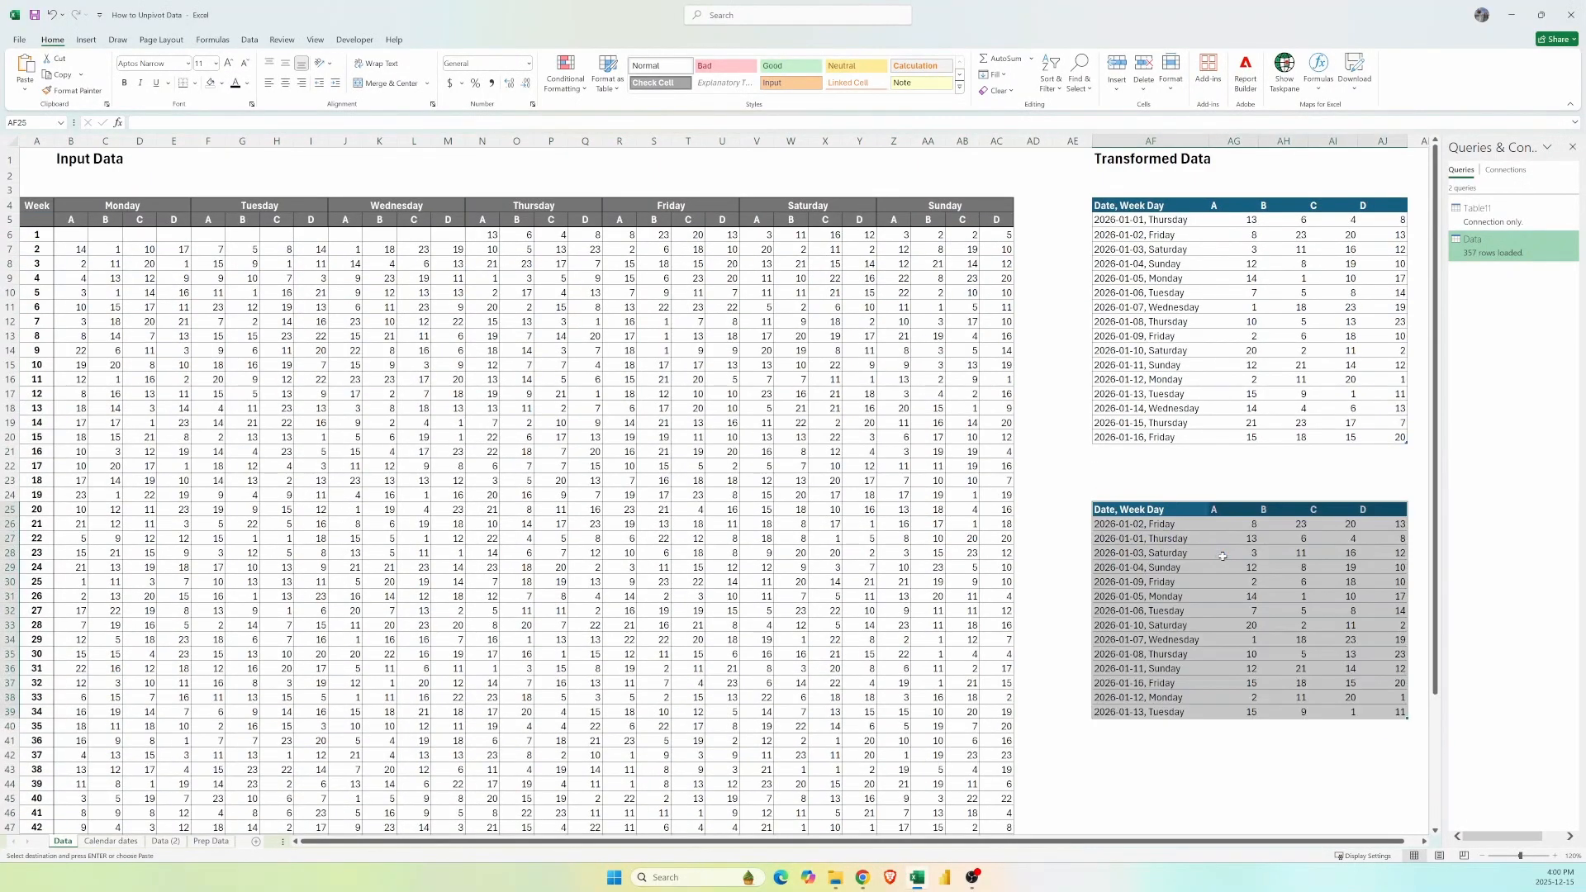
left_click_drag(472, 233, 590, 235)
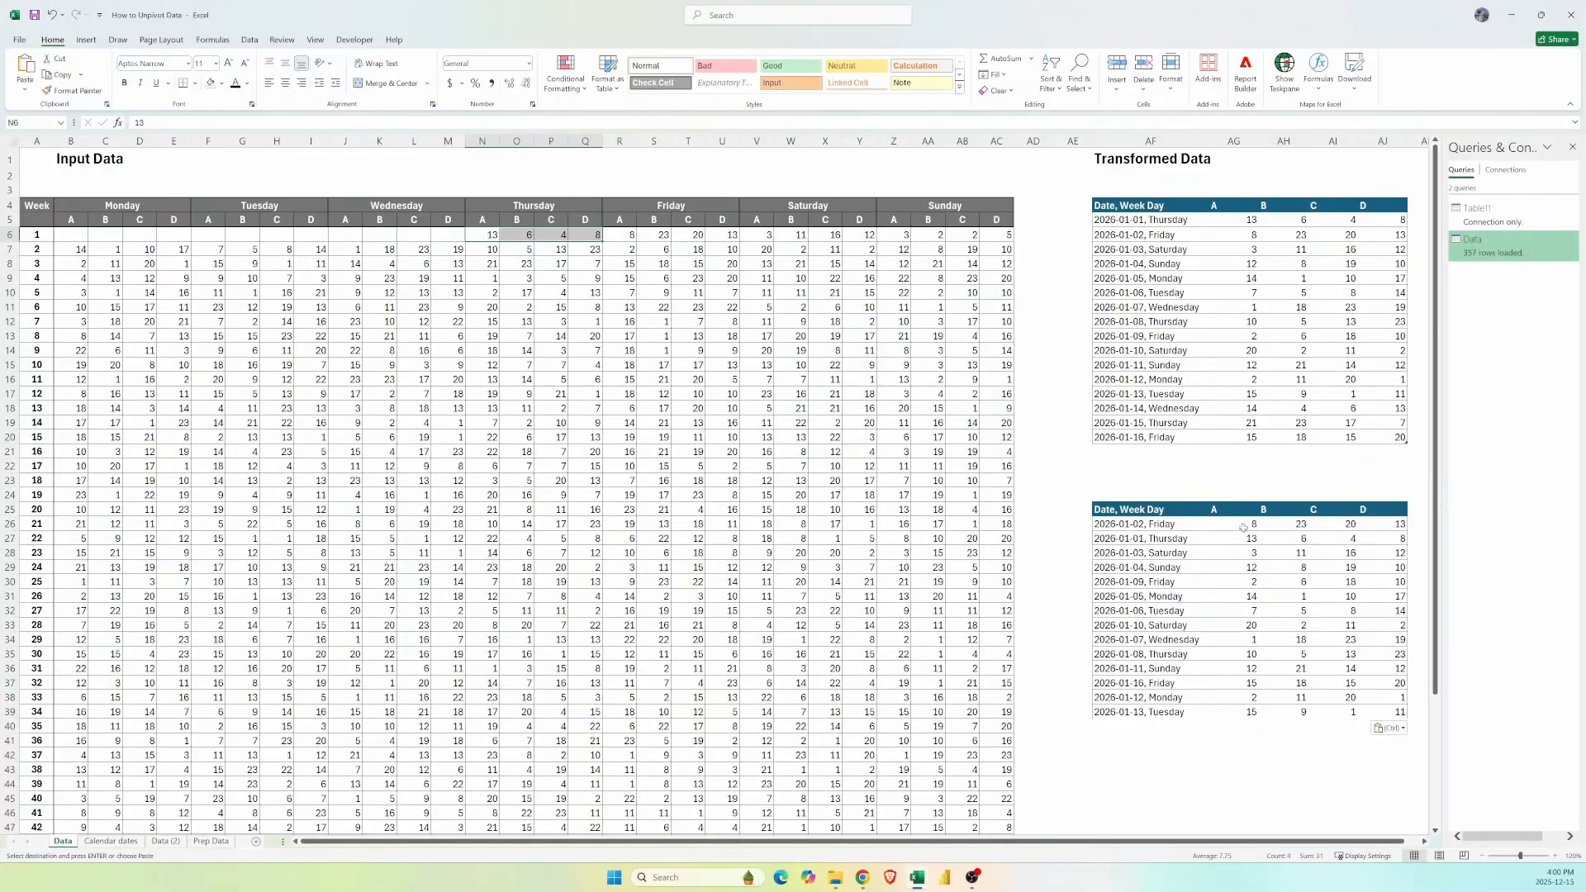
- Sort the table on the Data (2) sheet by the Date, Week Day column from A to Z
left_click(204, 843)
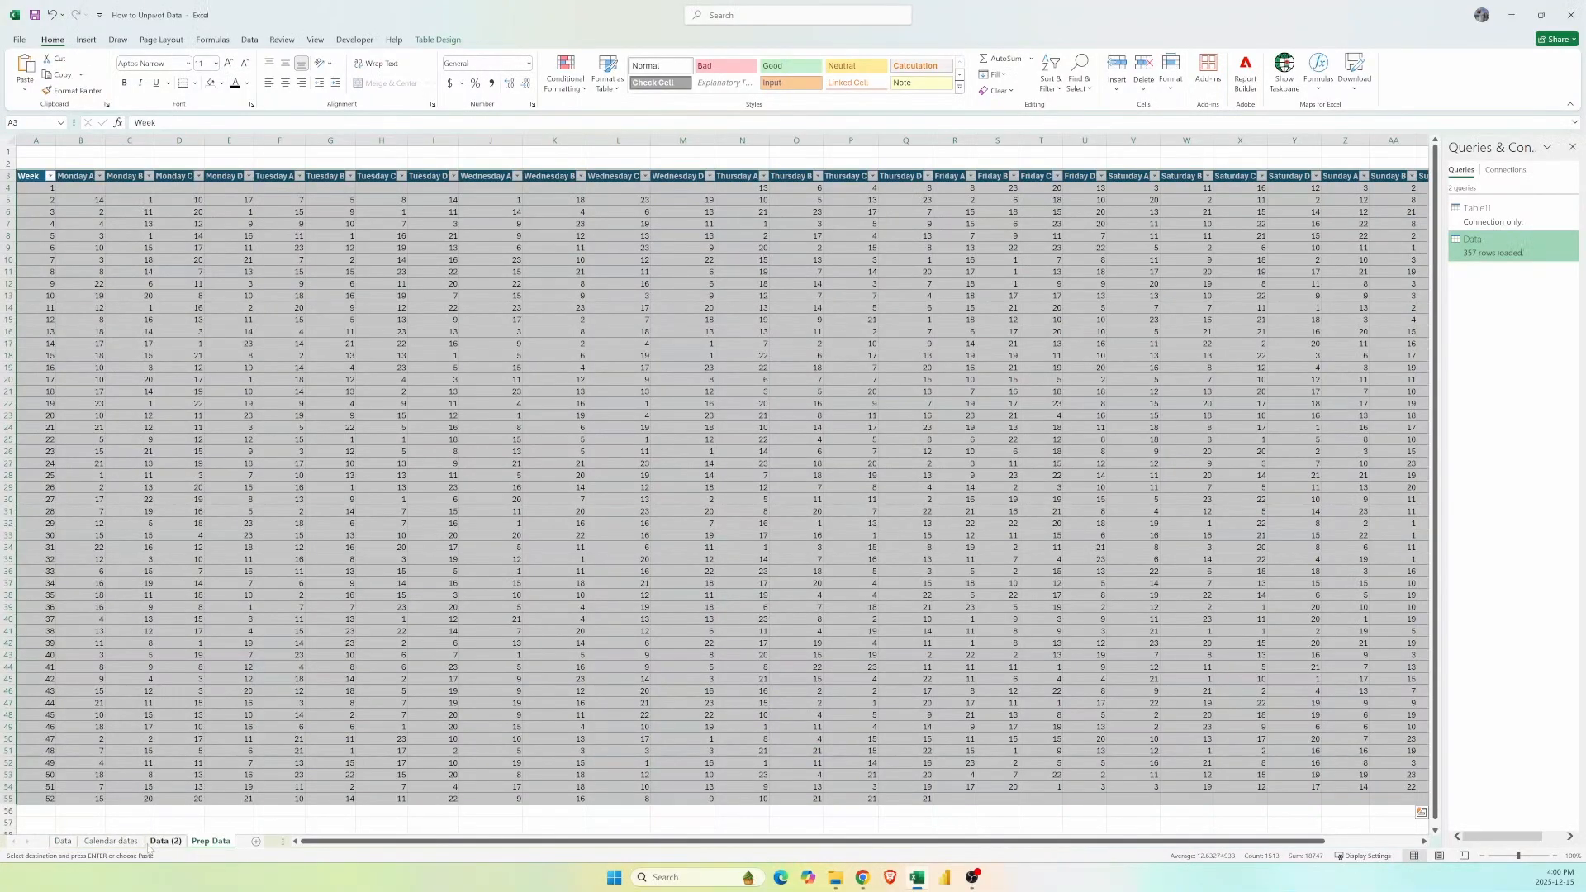
left_click(164, 842)
left_click(104, 152)
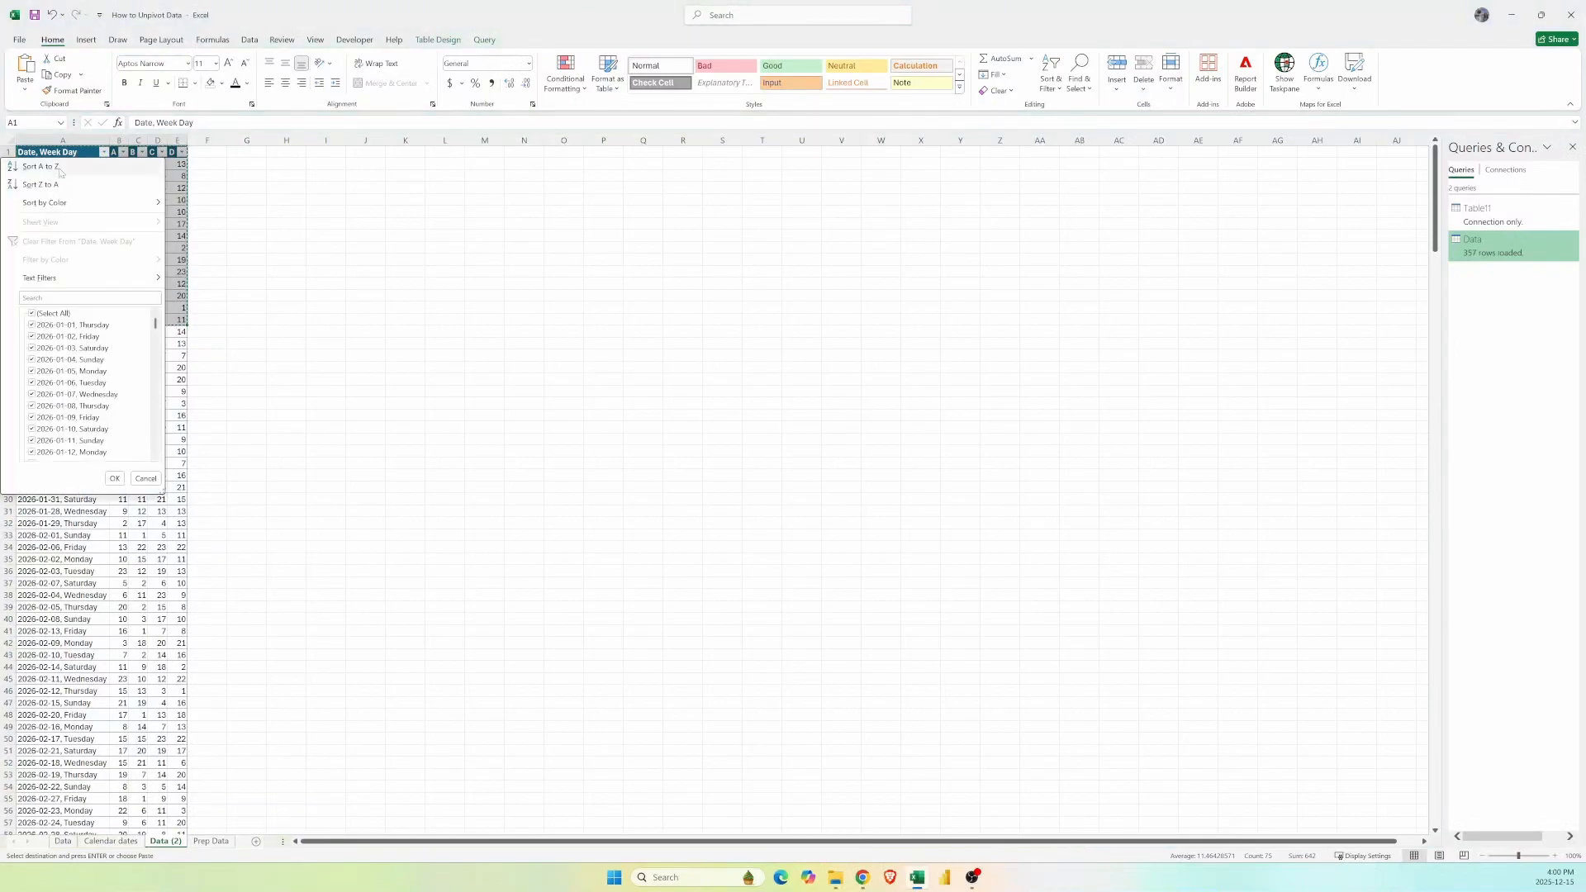
left_click(58, 164)
- Copy the sorted range A1:E17 over the sample at AF25 on the Data sheet and check its first row of values
left_click_drag(57, 152, 174, 343)
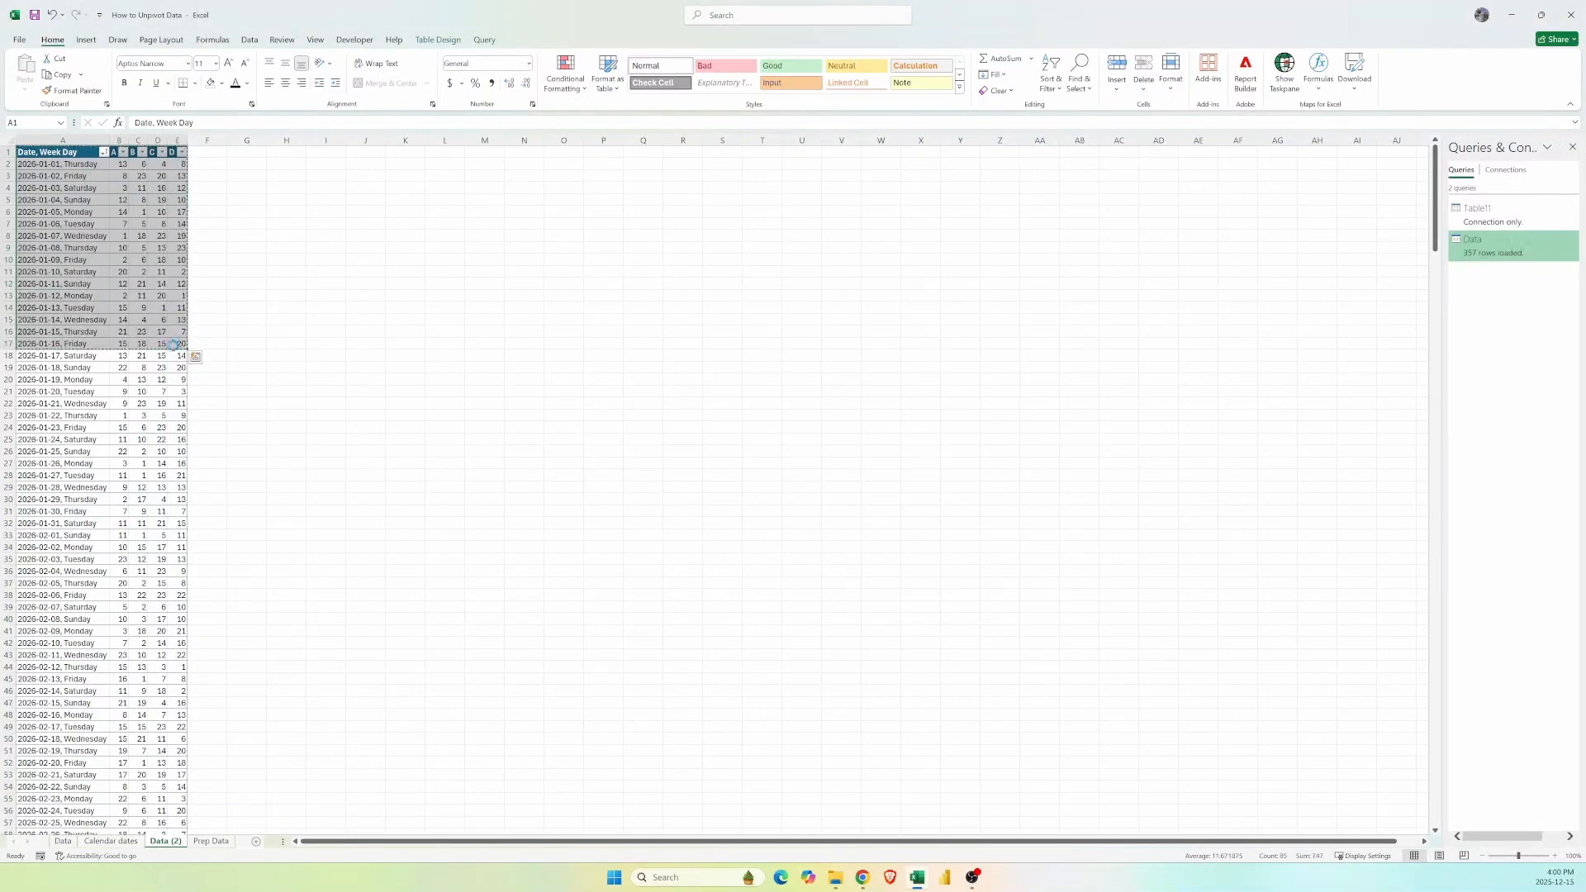
key("ctrl+c")
left_click(63, 841)
left_click(1117, 509)
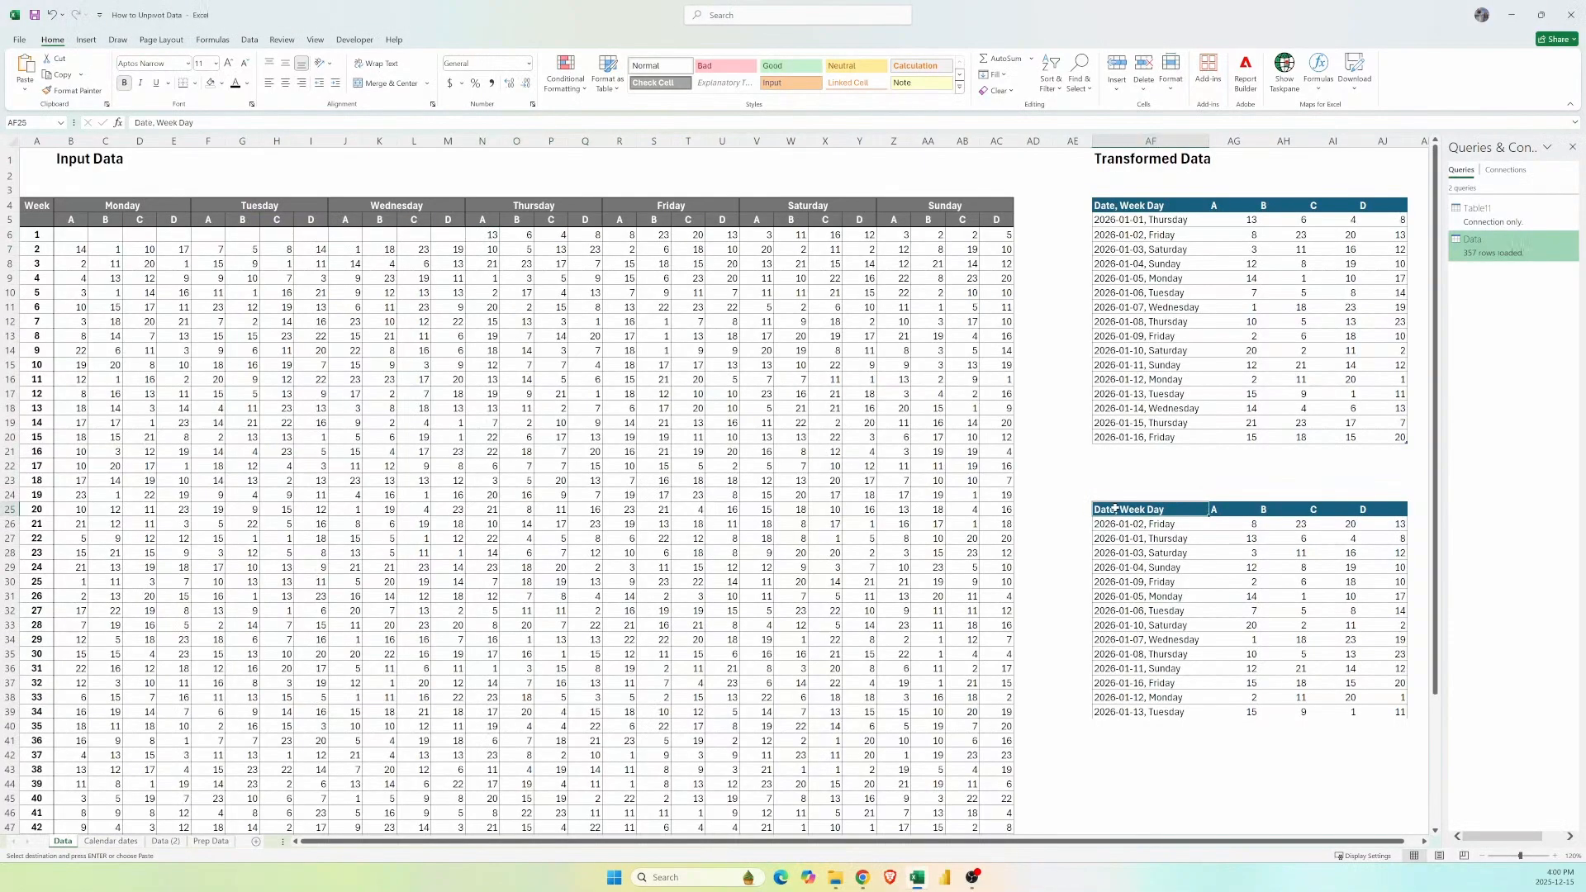
right_click(1116, 509)
left_click(1175, 198)
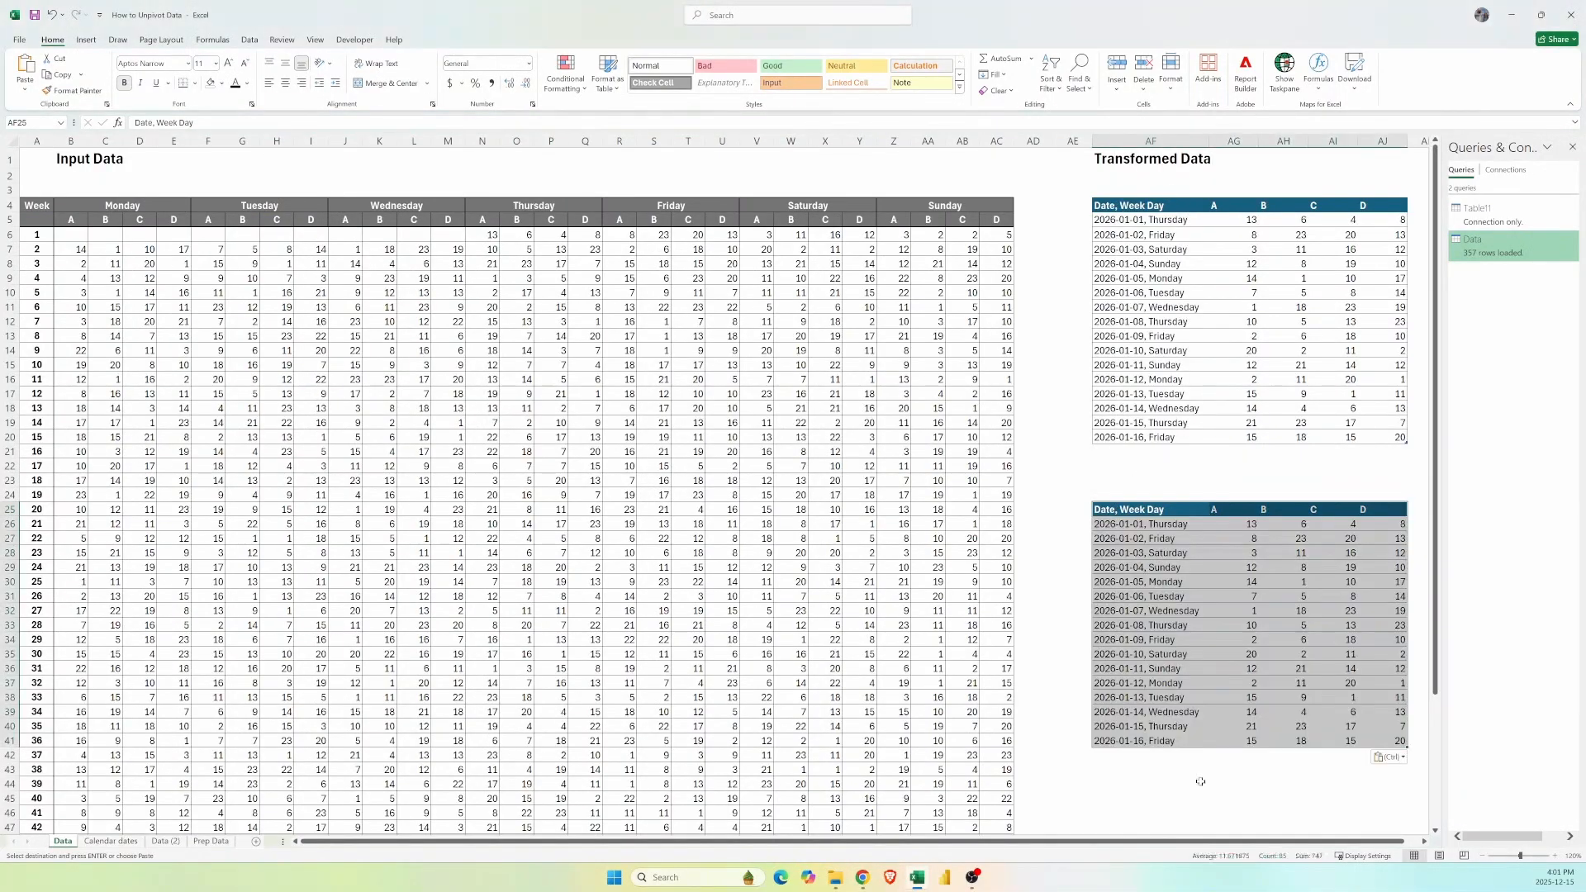
left_click_drag(1236, 524, 1403, 526)
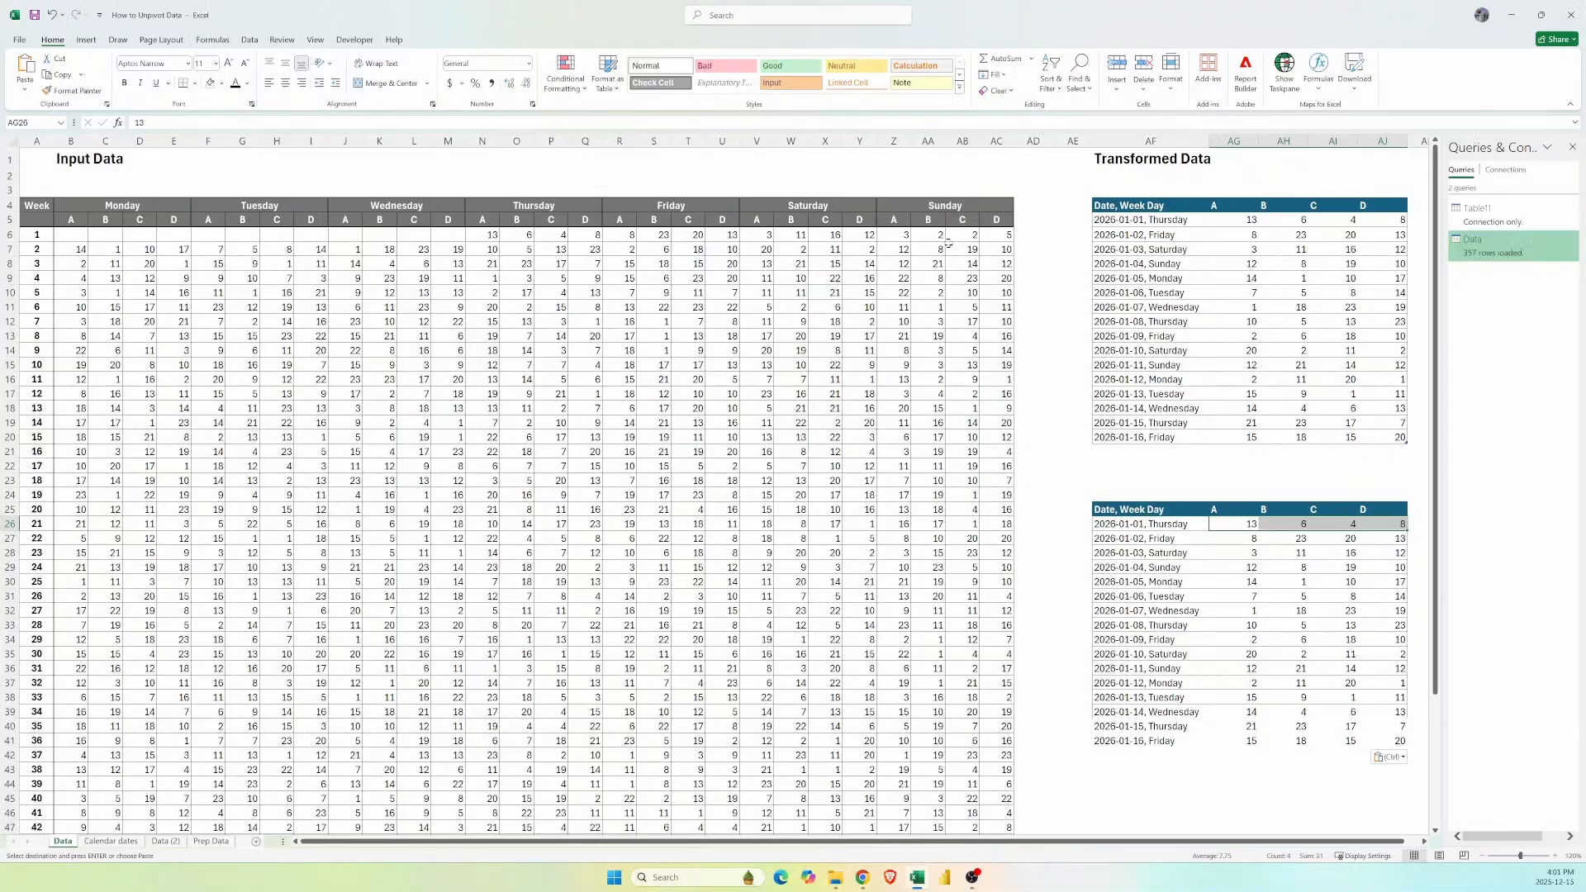
left_click(1157, 773)
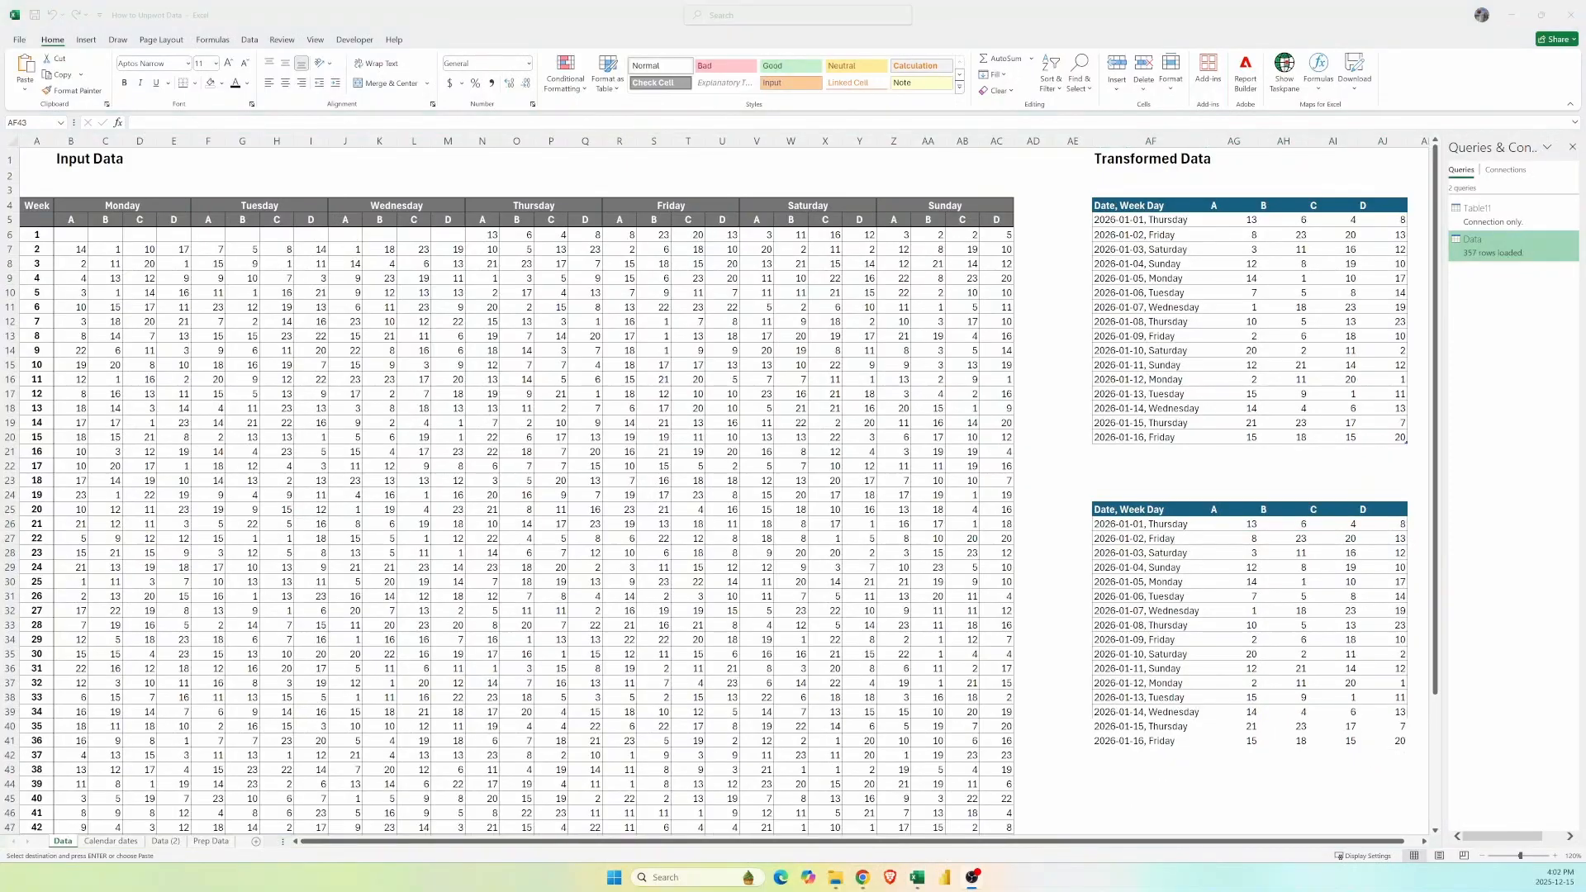